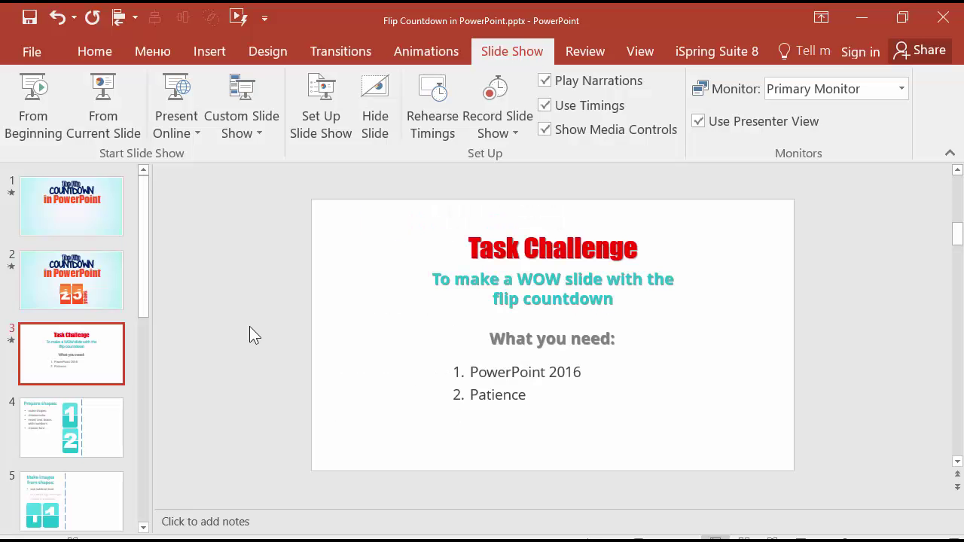
Step: Look through the presentation's slides and play all the animations on the "Align objects: Center" slide
left_click(105, 284)
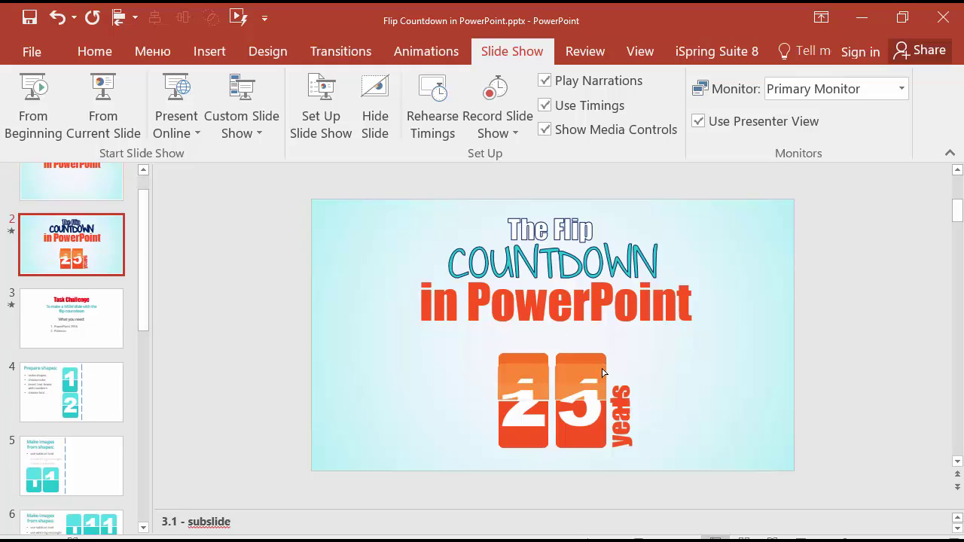
scroll(142, 312, "down", 5)
scroll(147, 352, "down", 1)
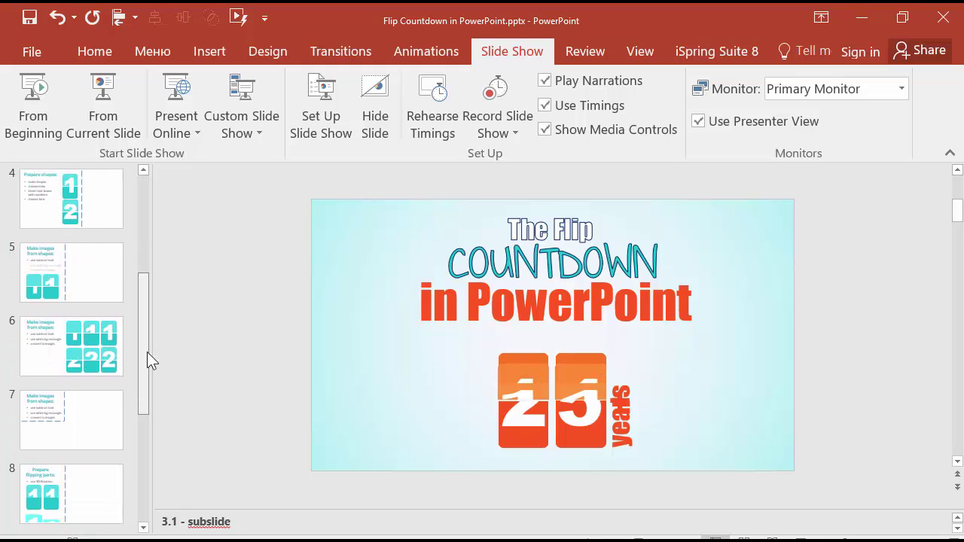
left_click_drag(146, 352, 650, 348)
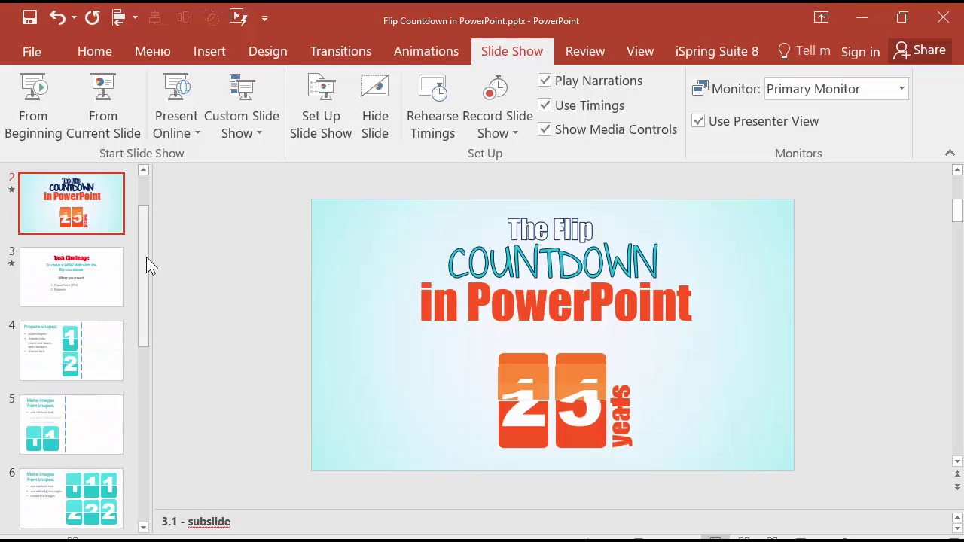
left_click_drag(147, 256, 144, 490)
left_click(72, 485)
double_click(402, 436)
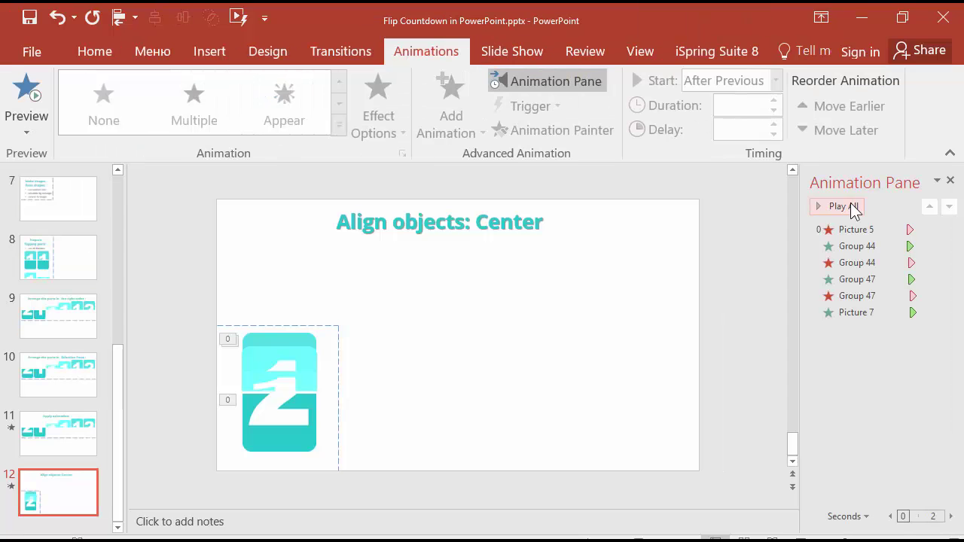
left_click(854, 208)
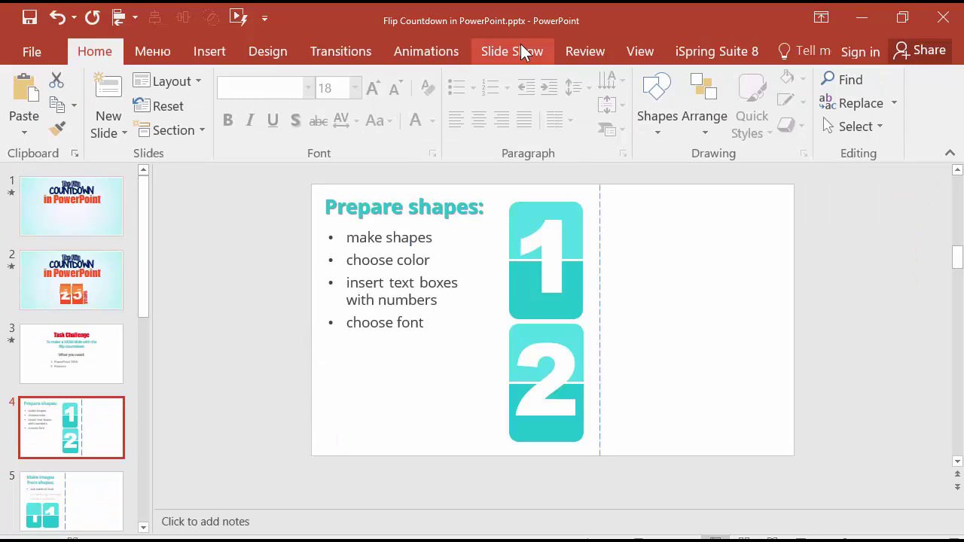
Step: Try moving the number text boxes off the teal tiles on the "Prepare shapes" slide and restore them
left_click(546, 241)
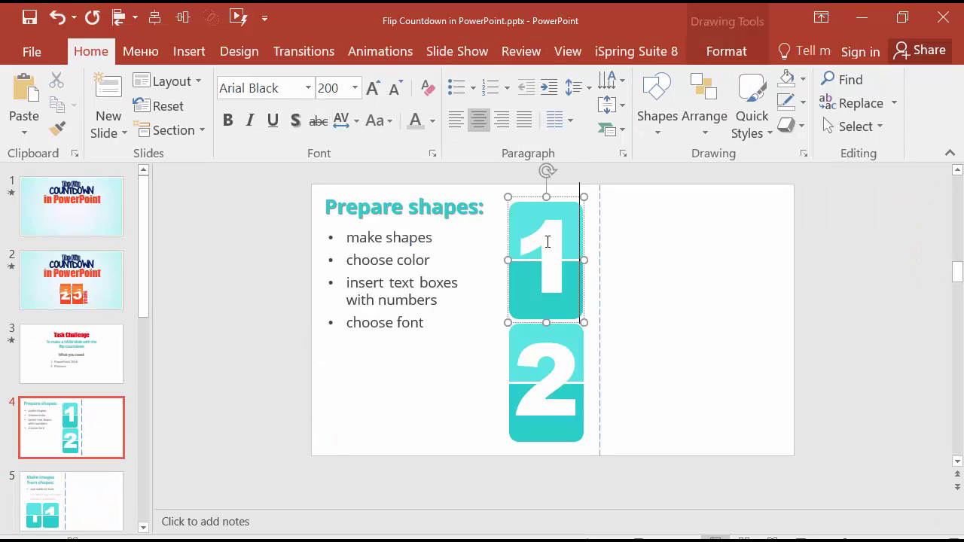
mouse_move(547, 241)
left_mouse_down()
mouse_move(577, 198)
mouse_move(522, 201)
left_mouse_up()
left_click(523, 331)
left_click(492, 324)
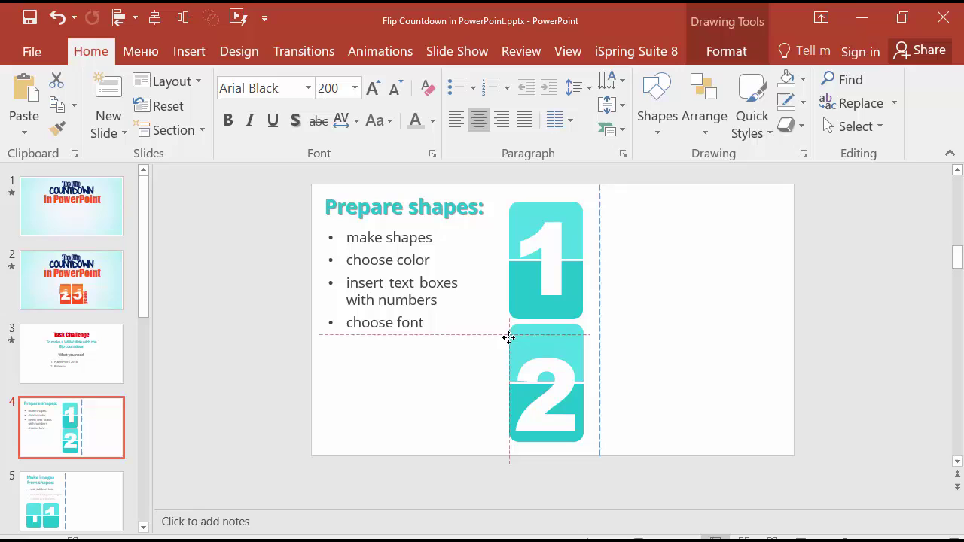
left_click(510, 336)
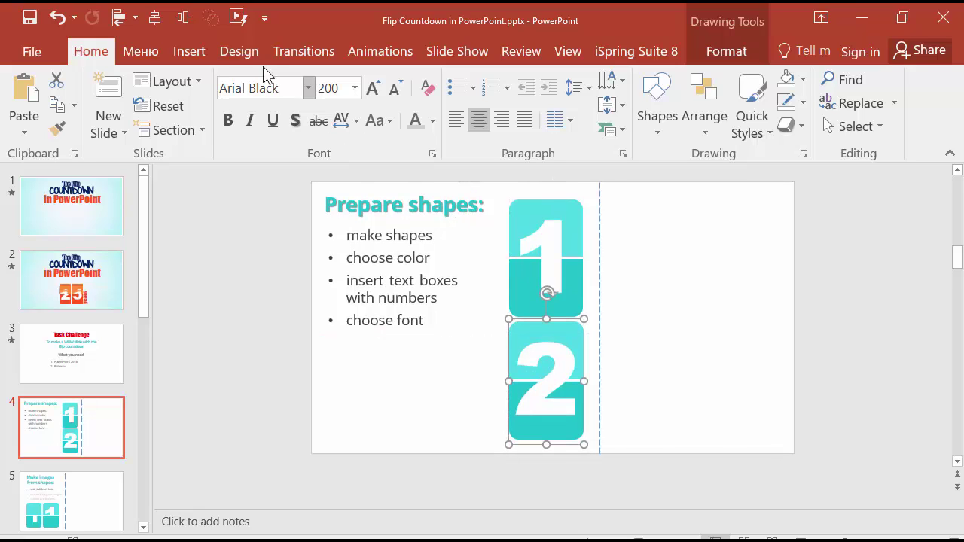
Step: Draw a rectangle with rounded top corners, about 2.14" wide and 1.72" high, and place it just beyond the dashed line
left_click(189, 53)
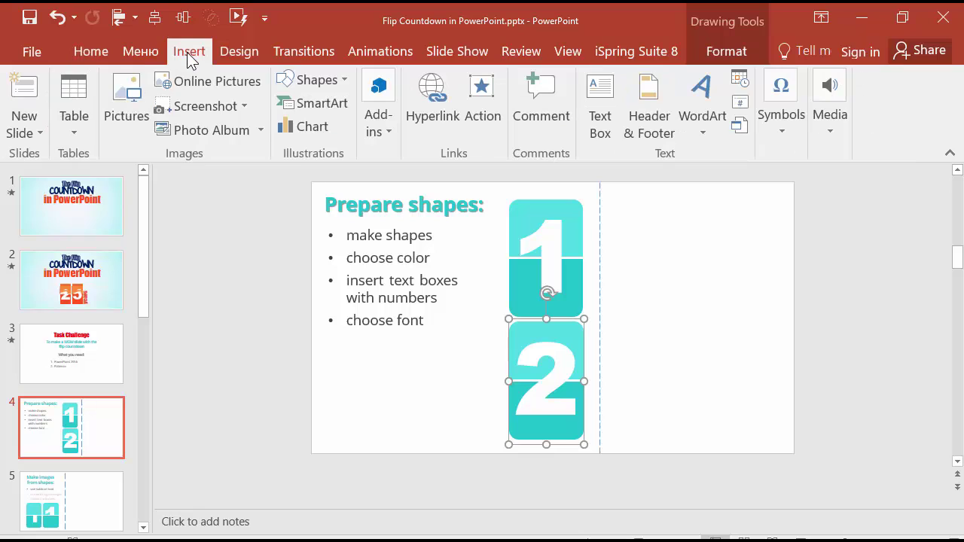
left_click(334, 81)
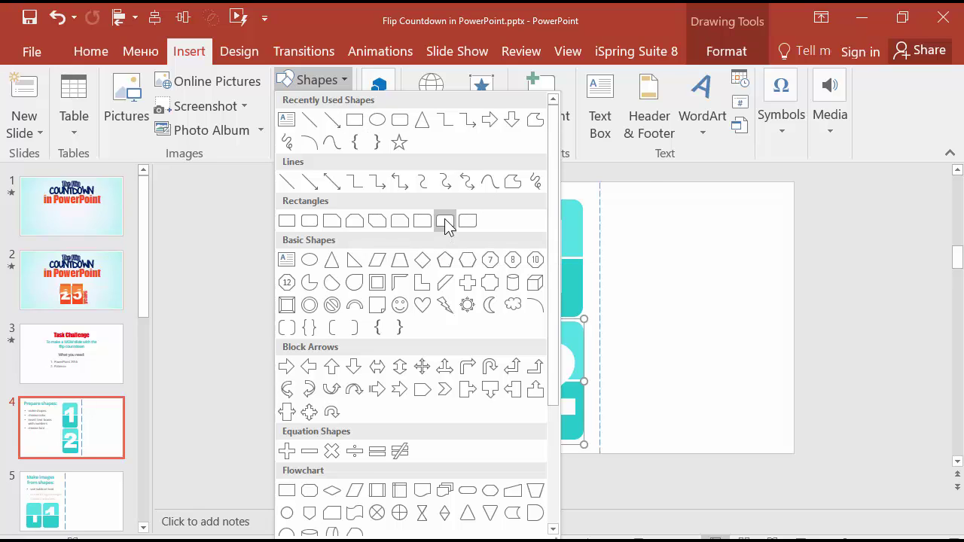
left_click(445, 222)
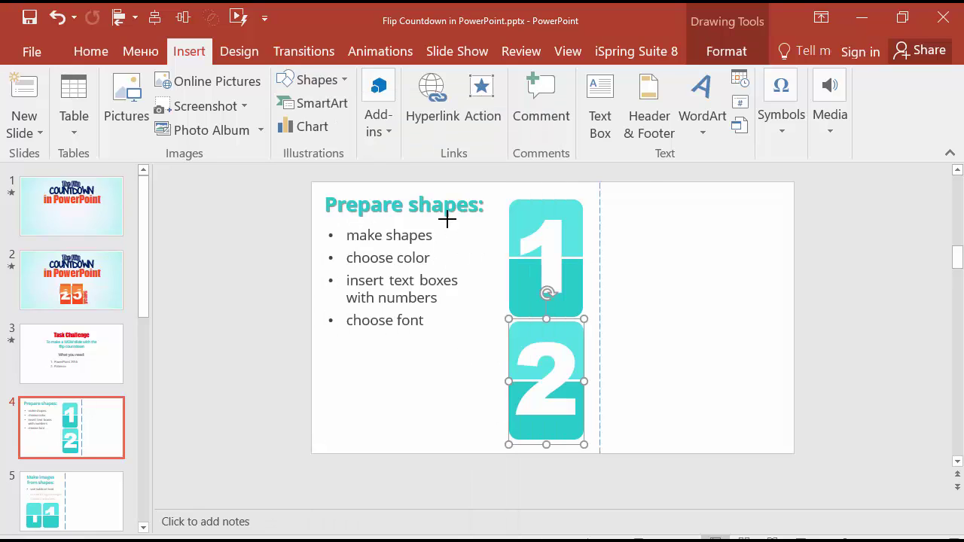
left_click(447, 218)
left_click_drag(485, 254, 646, 236)
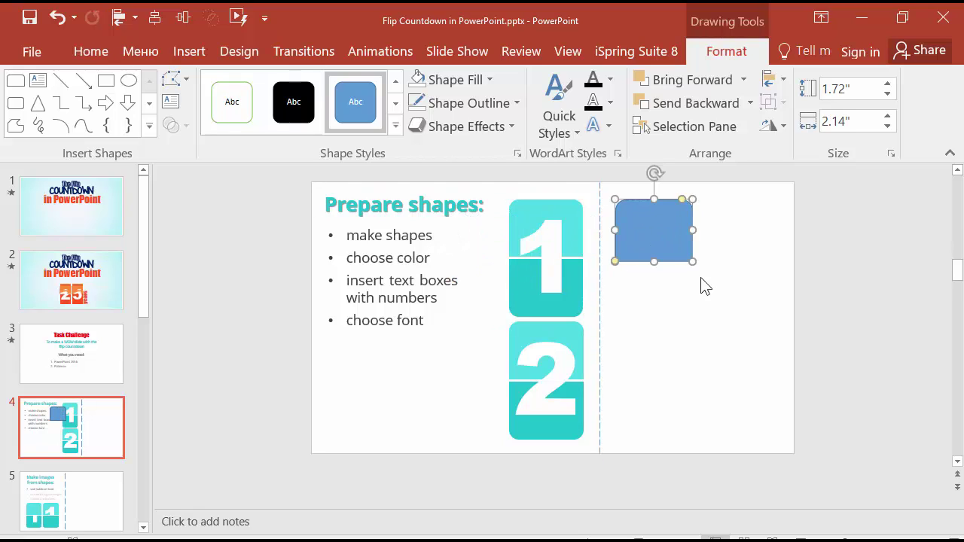
Step: Shrink the blue rectangle to about 1.91" by 1.53" and align it beside the upper half of tile 1
left_click_drag(694, 262, 650, 234)
left_click_drag(676, 257, 667, 248)
left_click(646, 318)
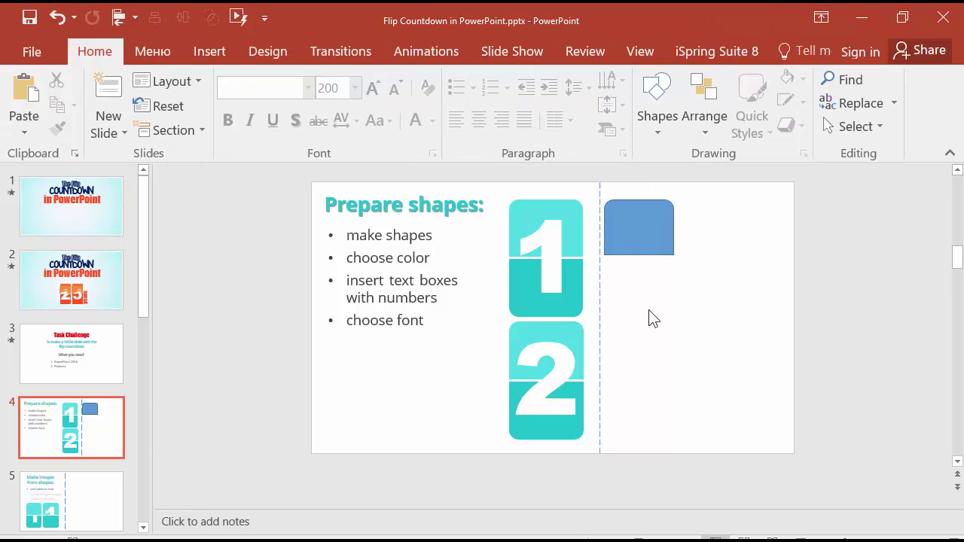
Step: Duplicate the blue shape, place the copy directly beneath it with a thin gap, and flip the copy vertically
left_click(652, 239)
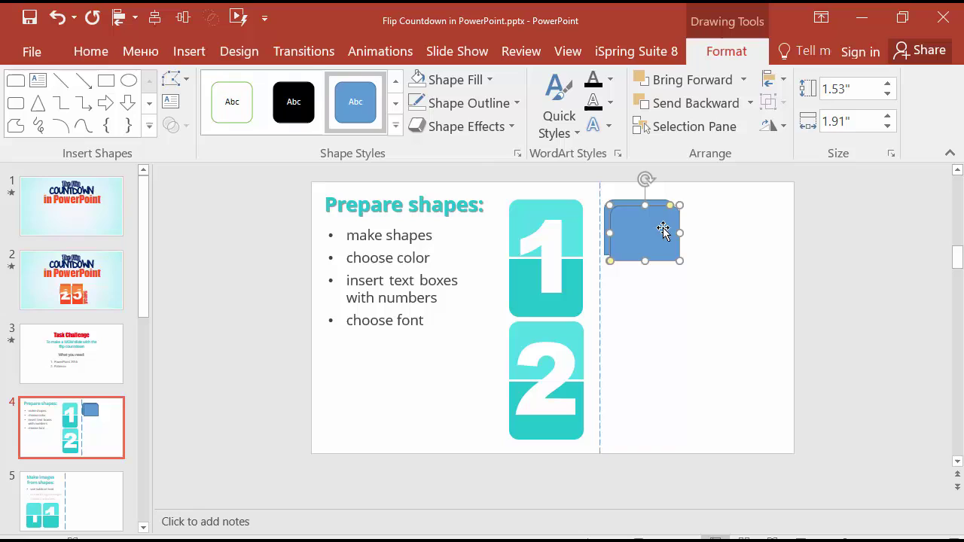
left_click_drag(663, 224, 658, 286)
left_click(777, 131)
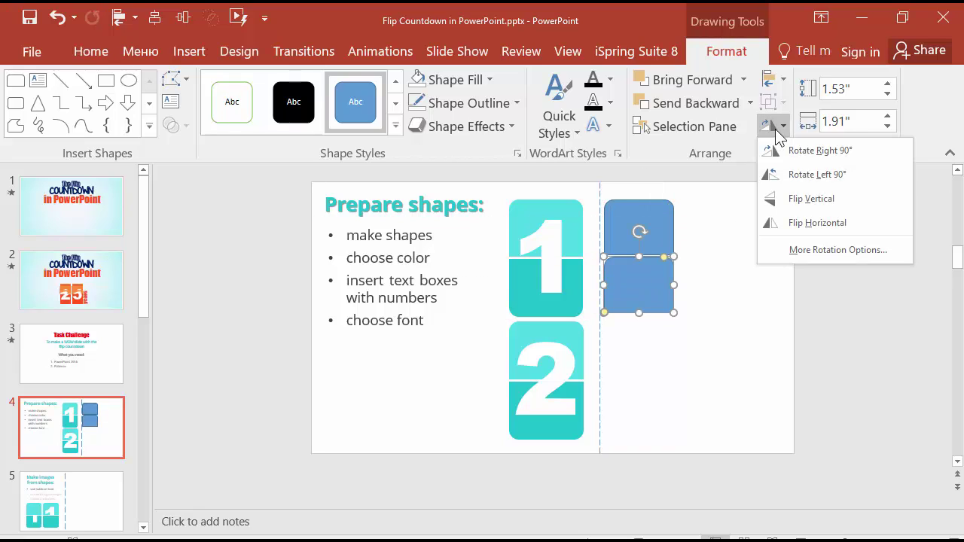
left_click(800, 201)
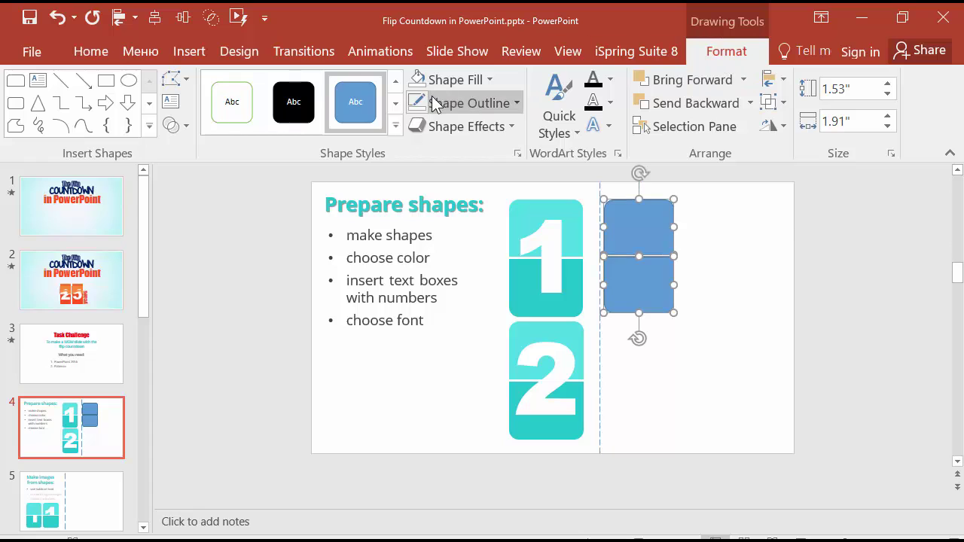
Step: Remove the outline from both blue shapes
left_click(457, 103)
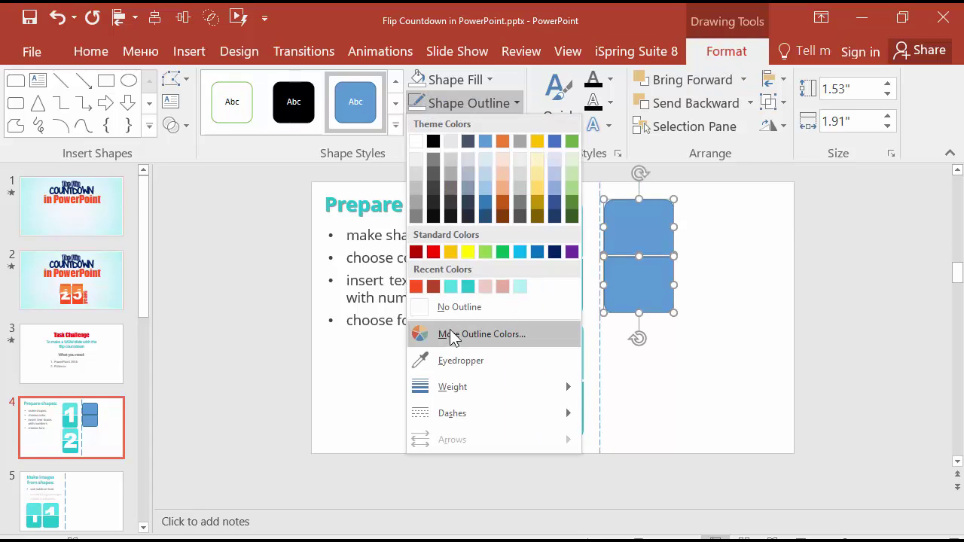
left_click(459, 309)
left_click(729, 334)
Step: Fill both halves of the blue tile with the recently used orange-red color
left_click(647, 297)
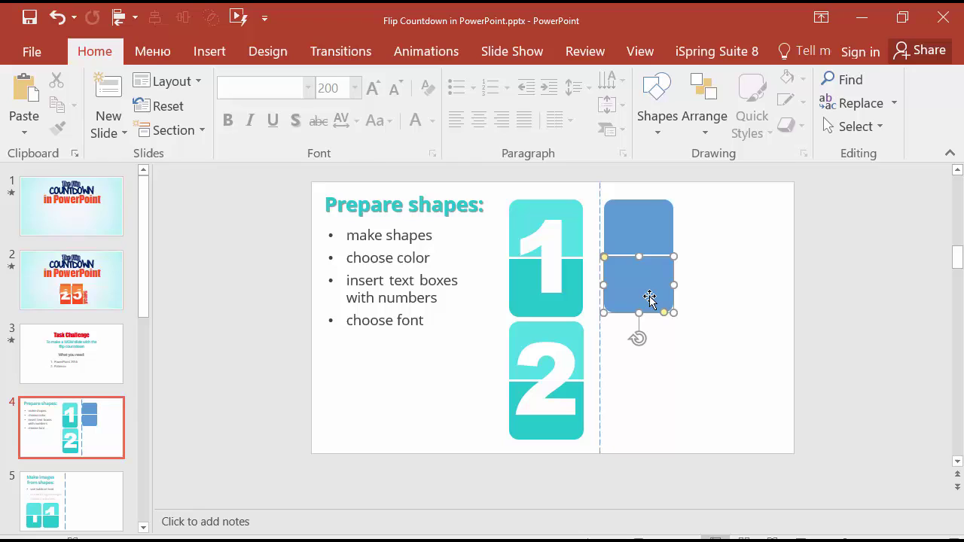
left_click(475, 80)
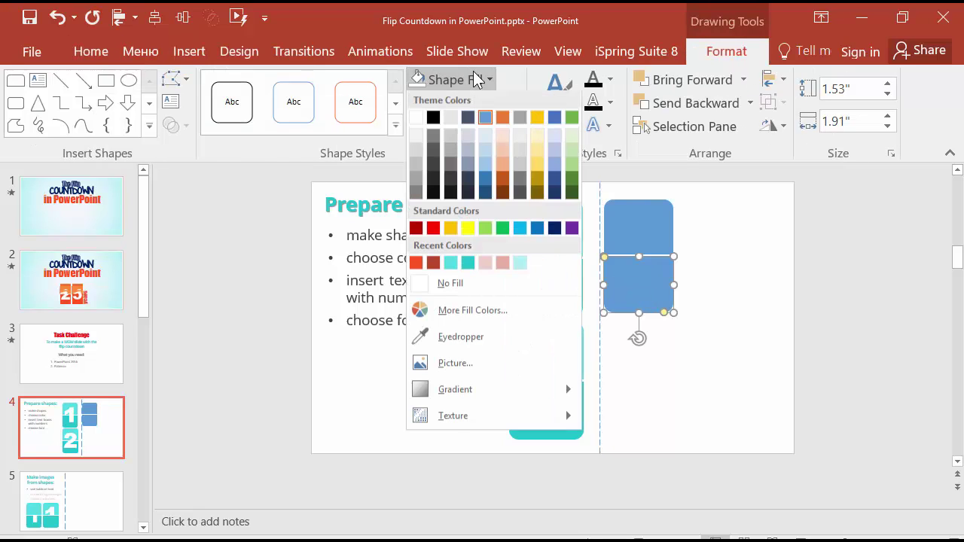
left_click(433, 263)
Step: Give the upper half of the tile a lighter custom orange fill, RGB 255, 109, 63
left_click(668, 223)
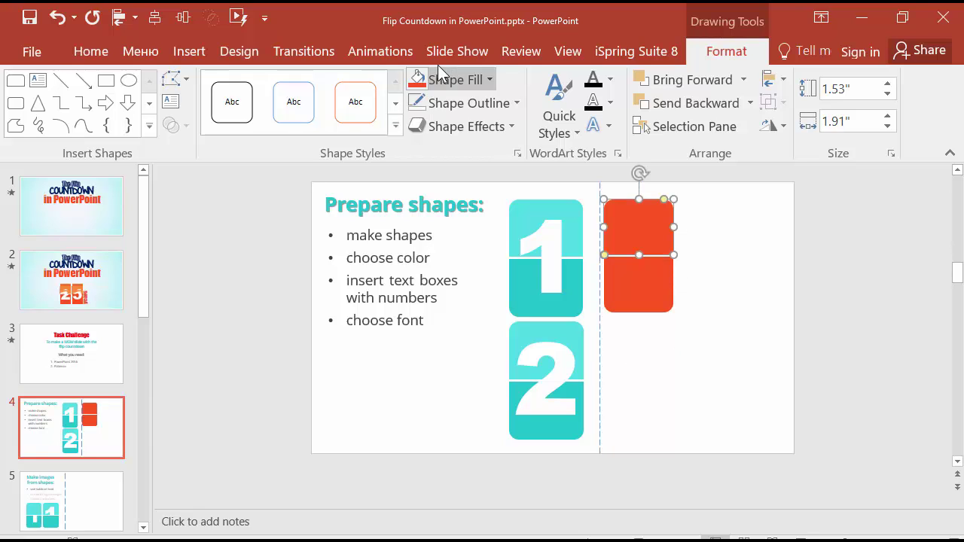
left_click(463, 79)
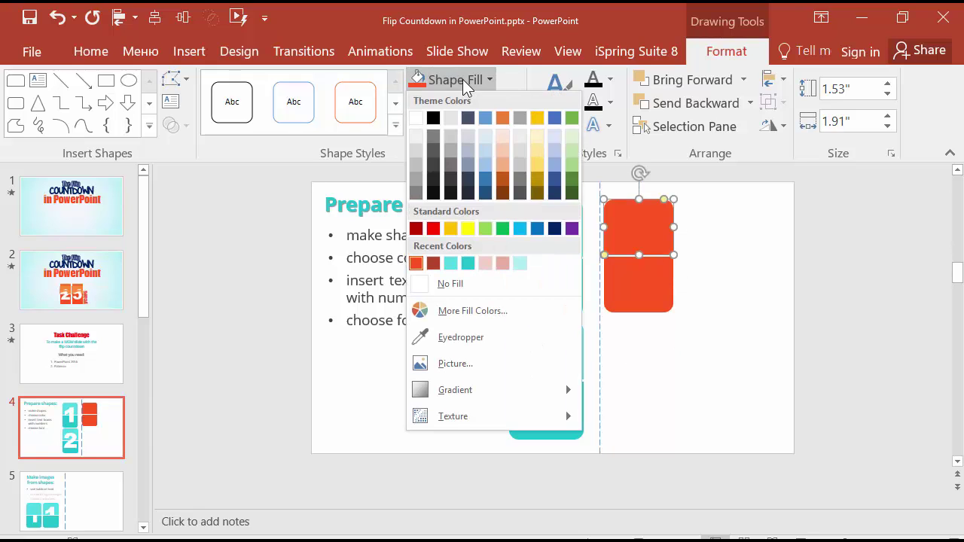
left_click(455, 312)
left_click_drag(484, 140, 424, 139)
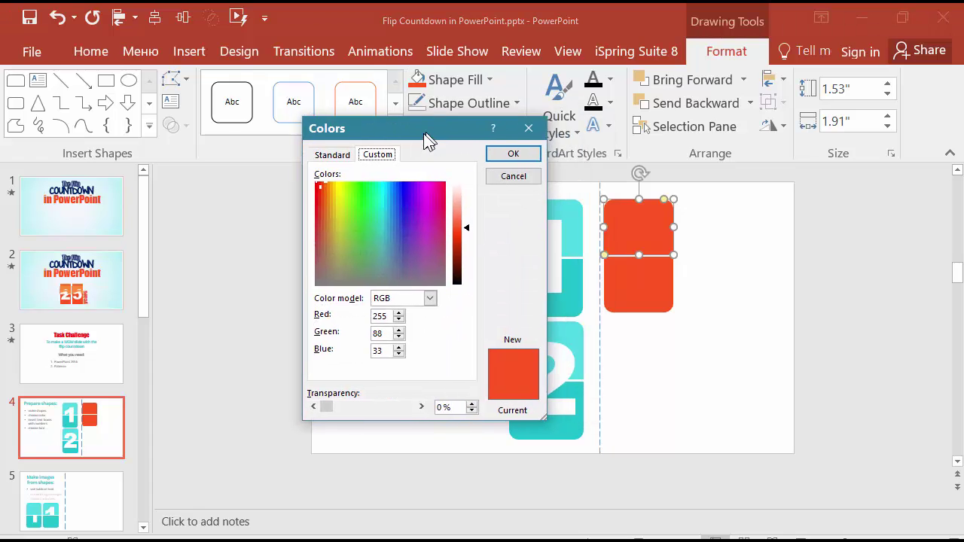
left_click_drag(468, 230, 468, 224)
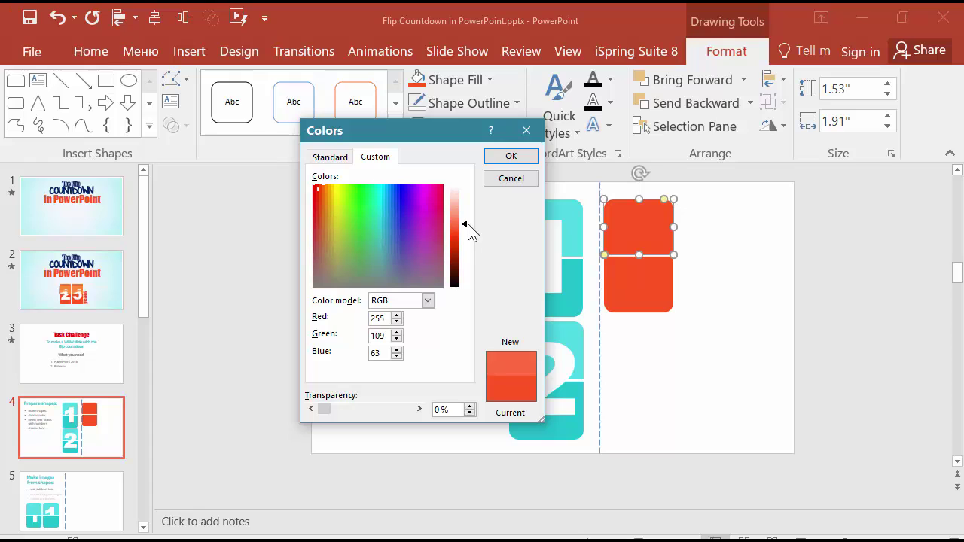
left_click(511, 155)
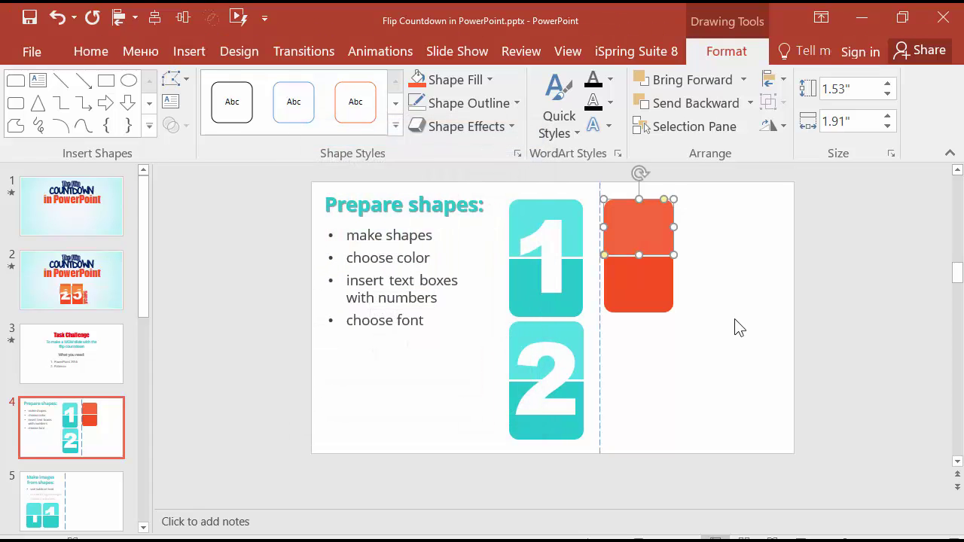
Step: Fill the lower half of the tile with a custom red, RGB 255, 25, 25
left_click(625, 473)
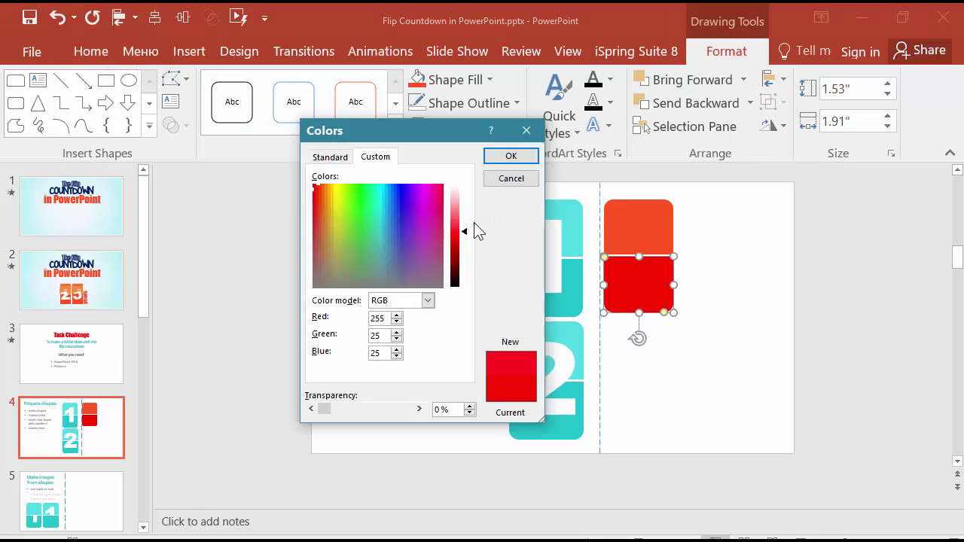
left_click(525, 157)
left_click(714, 325)
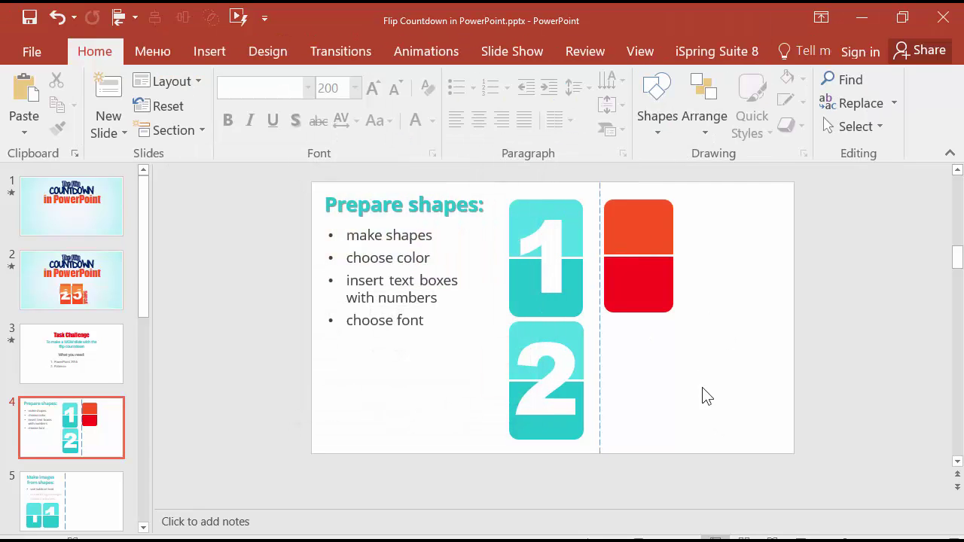
Step: Insert a text box containing the number 1 in the empty area beside the red tile
left_click(209, 50)
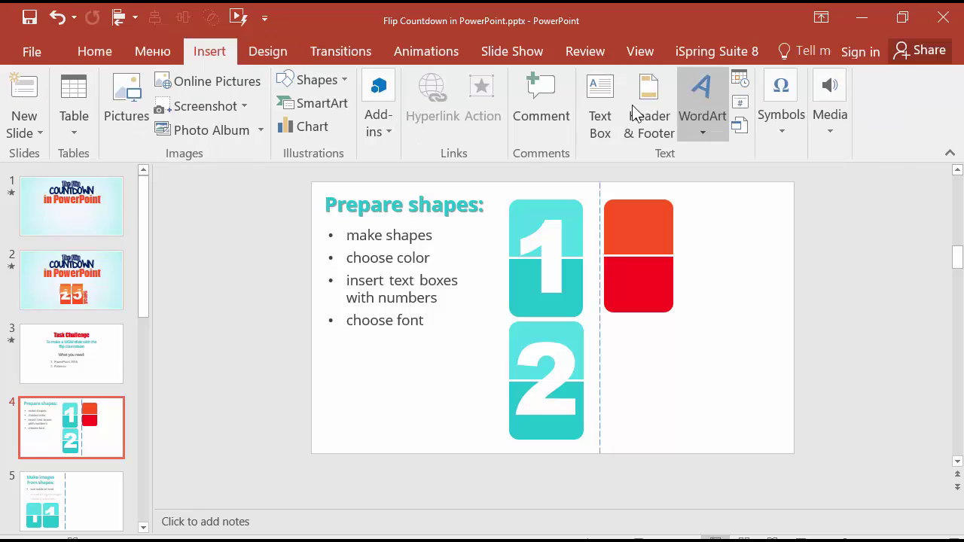
left_click(600, 113)
left_click(718, 259)
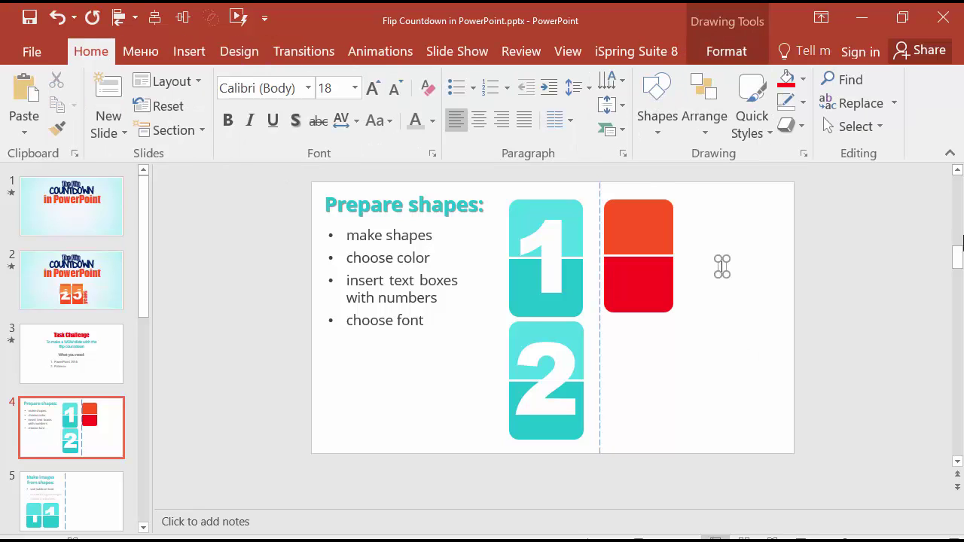
key("ctrl+a")
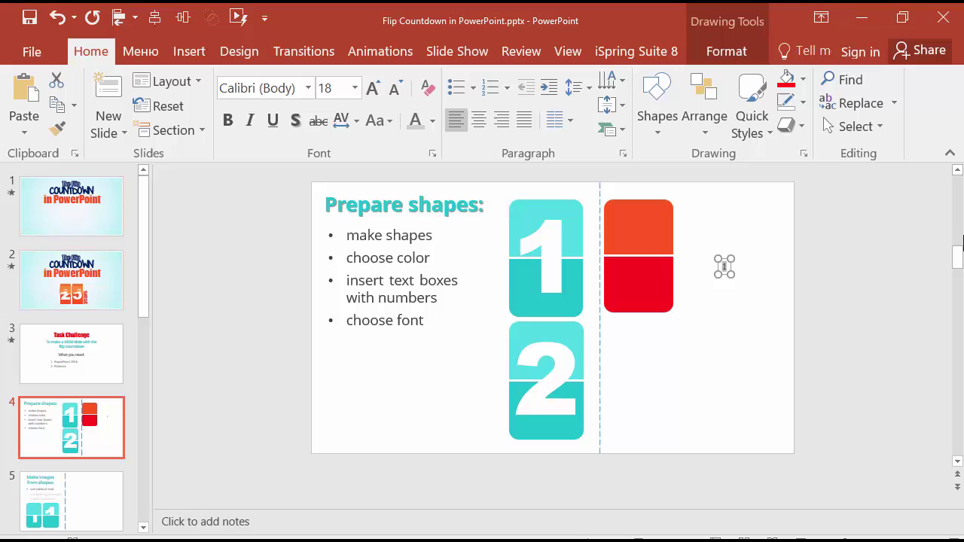
Step: Set the font of the new number 1 to Arial Black
left_click(290, 82)
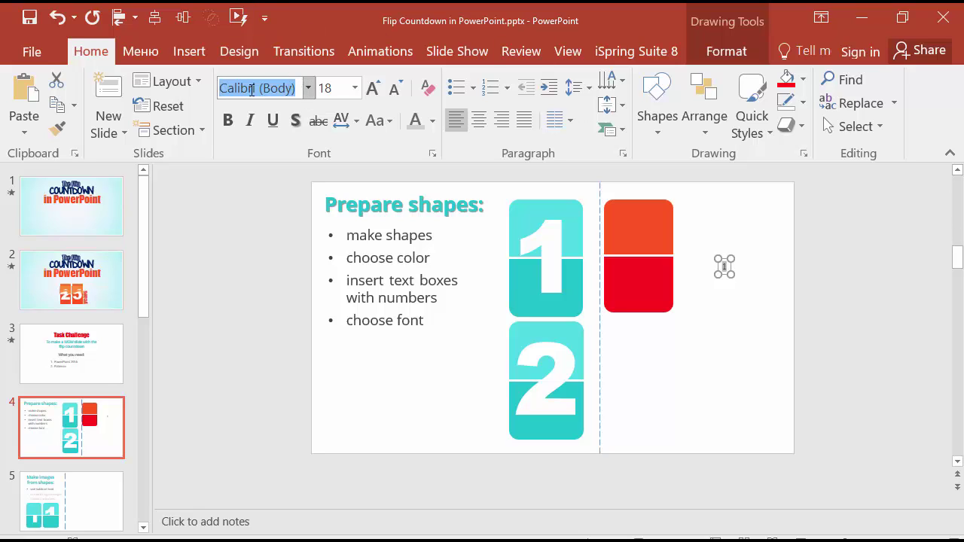
left_click(308, 88)
scroll(316, 293, "down", 5)
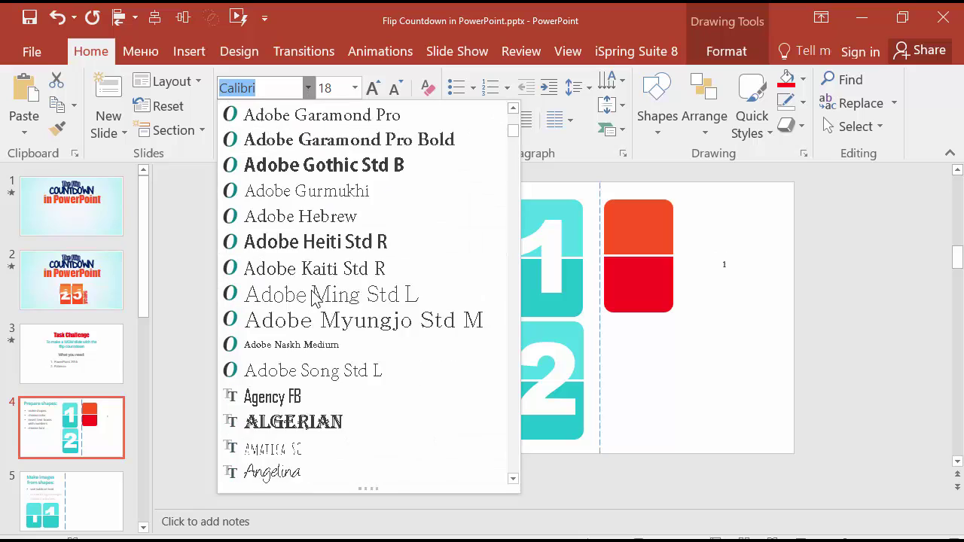
scroll(315, 297, "up", 3)
scroll(315, 298, "up", 2)
left_click(307, 202)
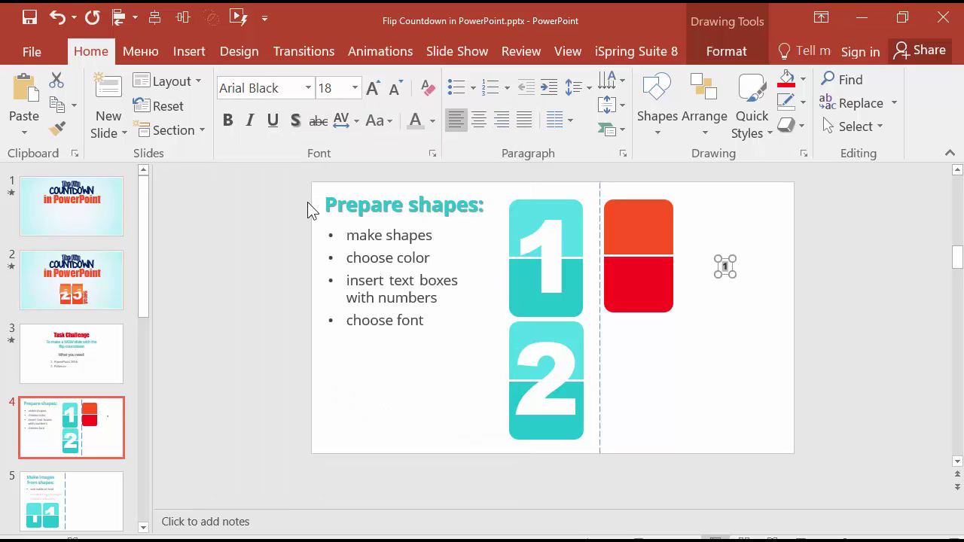
Step: Enlarge the number 1 to 54 pt in white and place it over the center of the red tile
key("ctrl+shift+period")
key("ctrl+shift+period")
key("ctrl+shift+period")
key("ctrl+shift+period")
key("ctrl+shift+period")
key("ctrl+shift+period")
key("ctrl+shift+period")
key("ctrl+shift+period")
key("ctrl+shift+period")
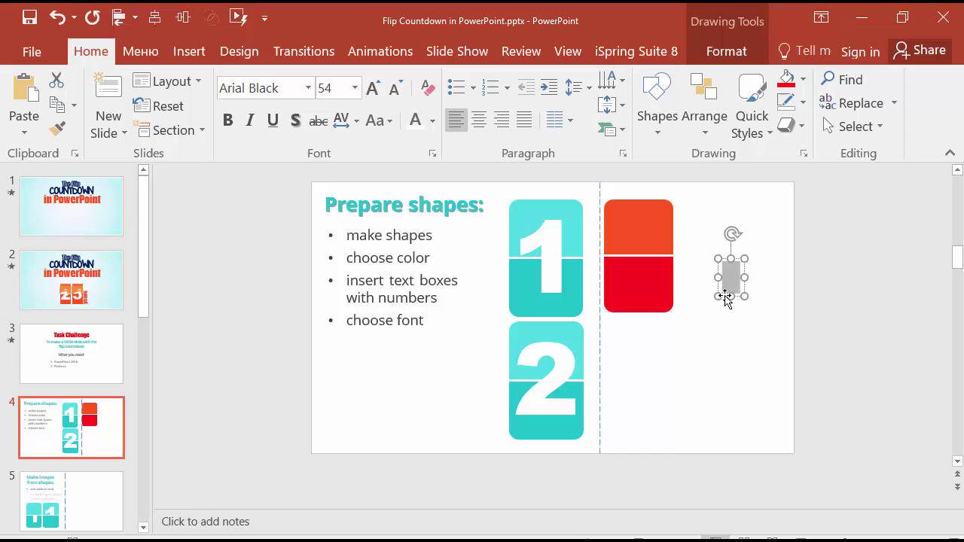
left_click_drag(726, 298, 634, 277)
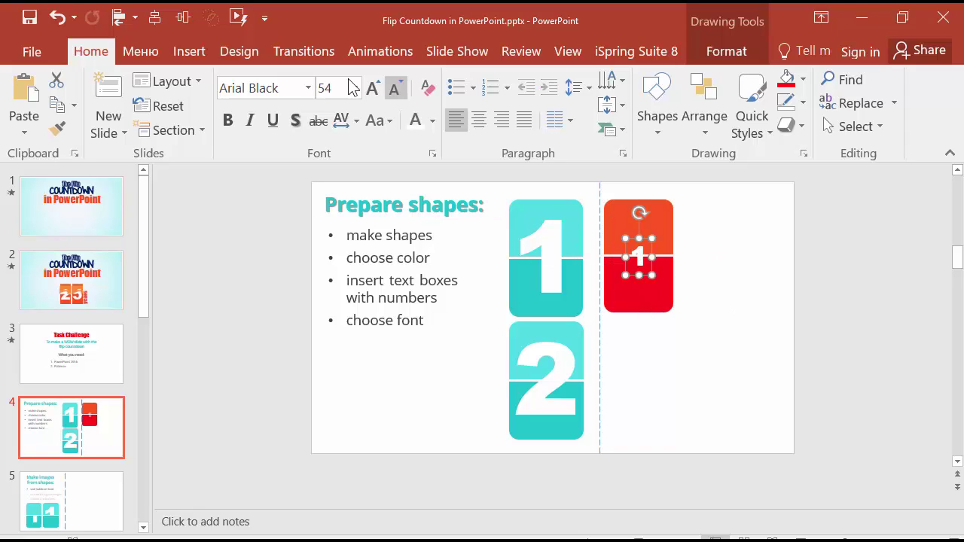
Step: Enlarge the number 1 to 200 pt and move it up so it sits over the red tile
left_click(354, 89)
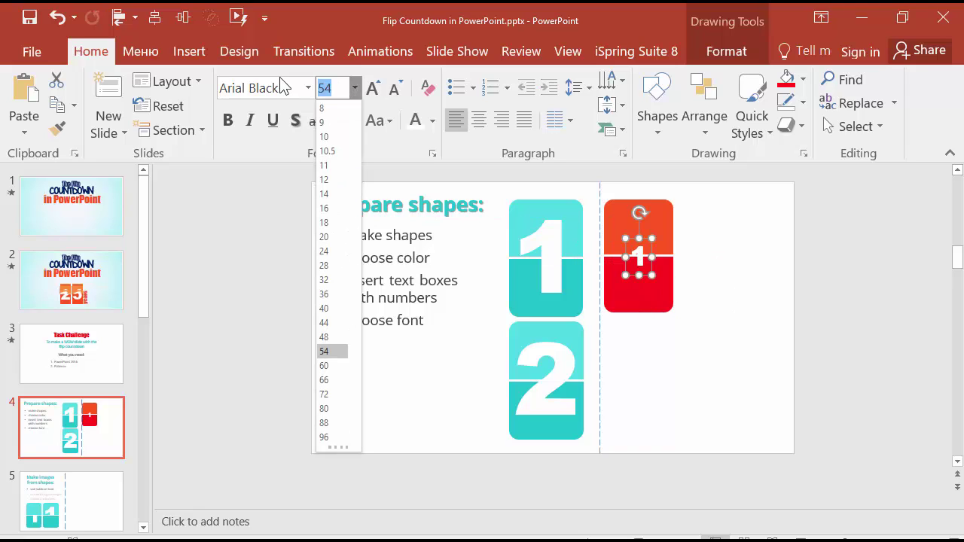
type("200")
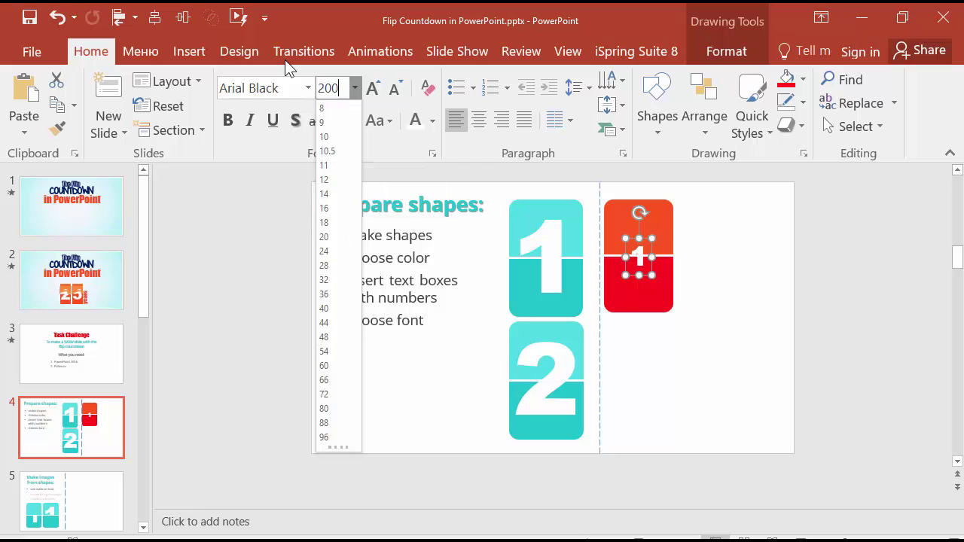
key("Return")
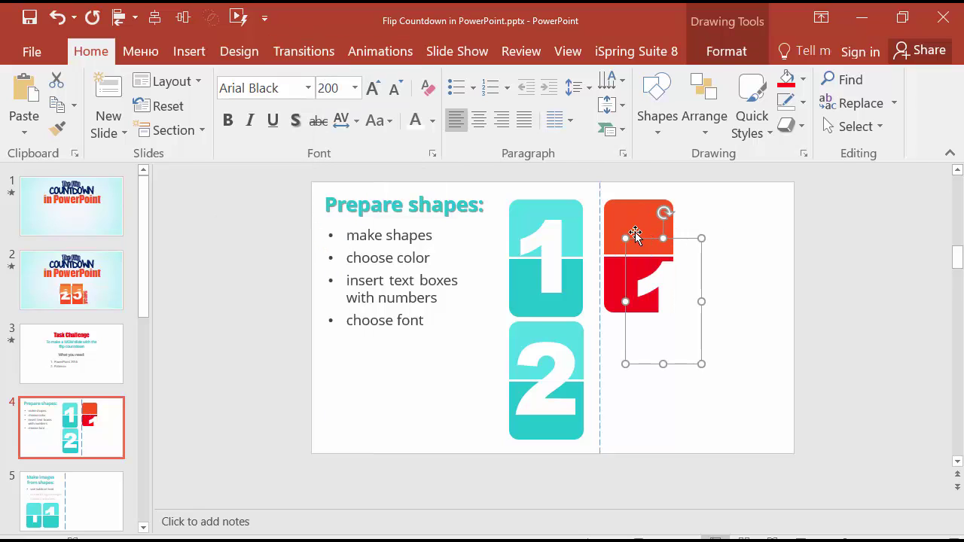
left_click(635, 234)
left_click(646, 265)
key("Escape")
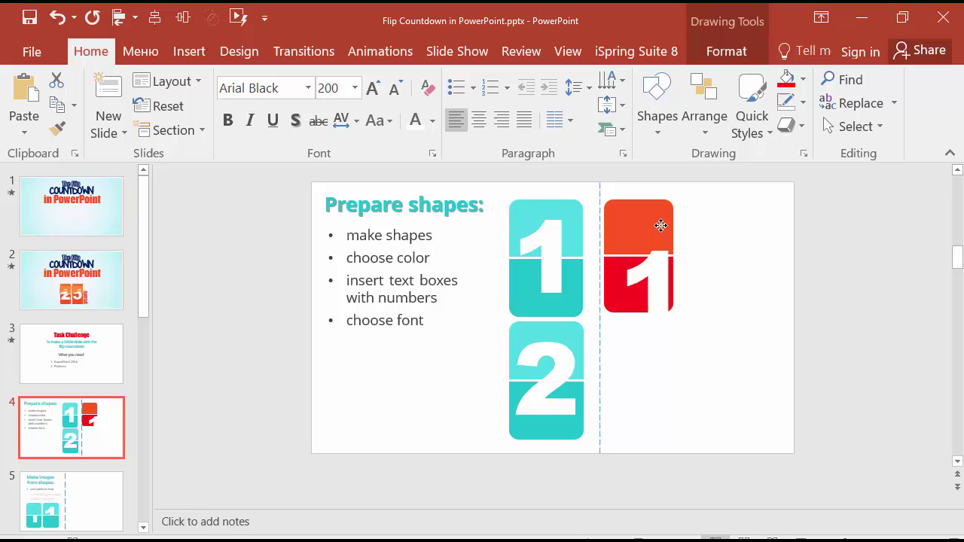
left_click_drag(661, 226, 663, 194)
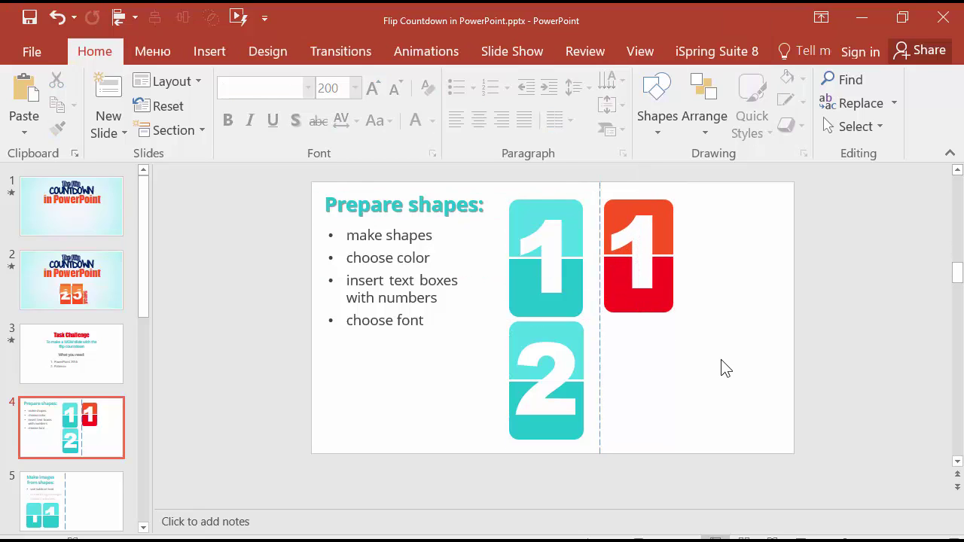
Step: Center-align the number 1 and both halves of the red tile with each other horizontally
left_click_drag(721, 360, 568, 174)
left_click(155, 18)
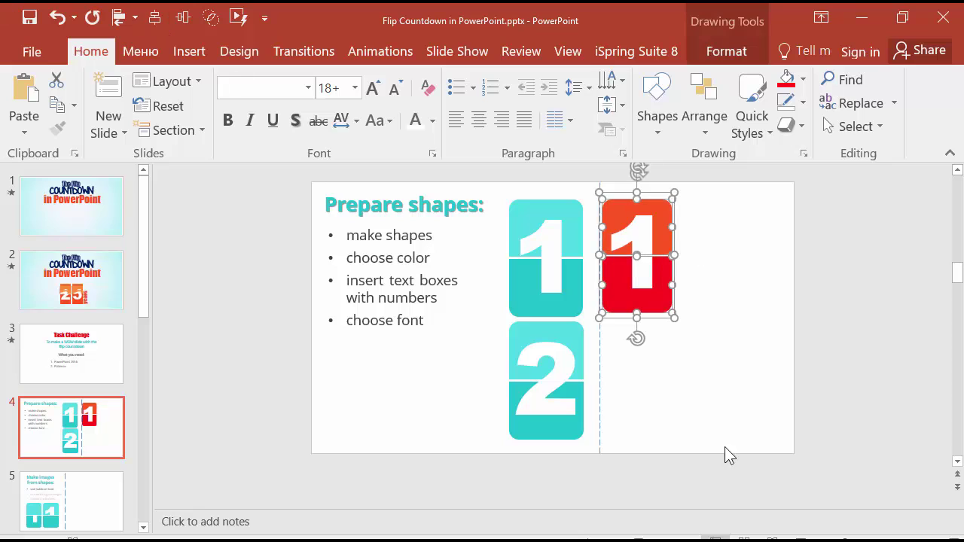
left_click(725, 394)
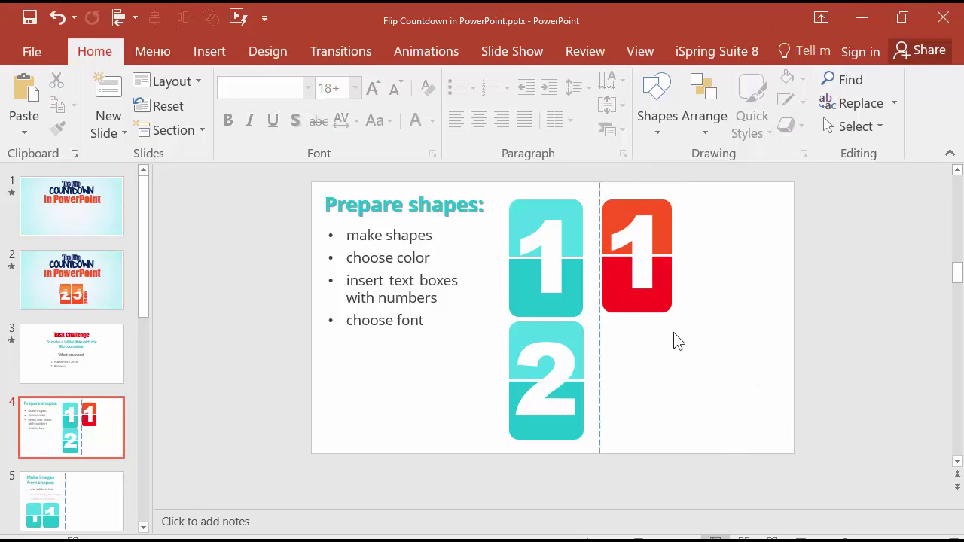
left_click(671, 311)
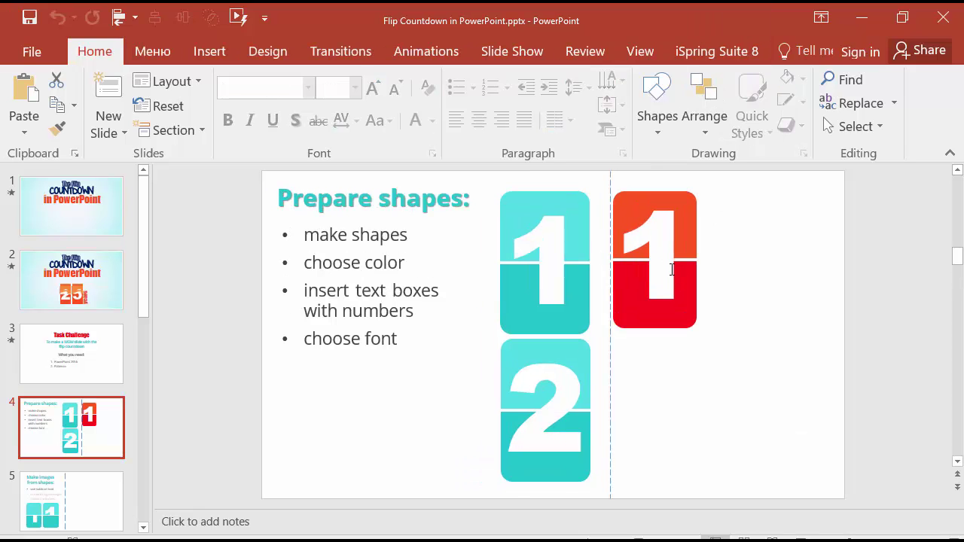
Step: Show the list of slide objects, copy the two red tile halves without the number, and place the copy directly below the original tile
left_click(686, 237)
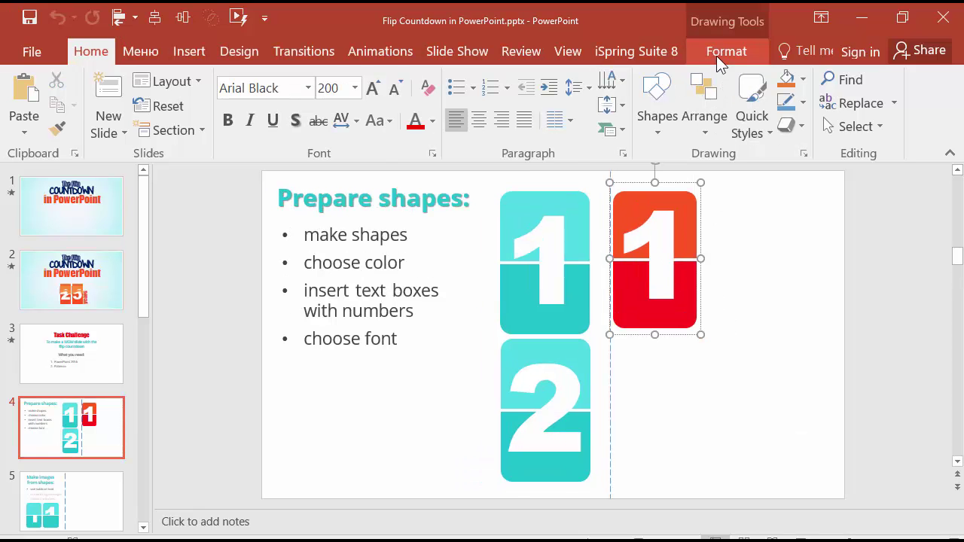
left_click(716, 56)
left_click(680, 127)
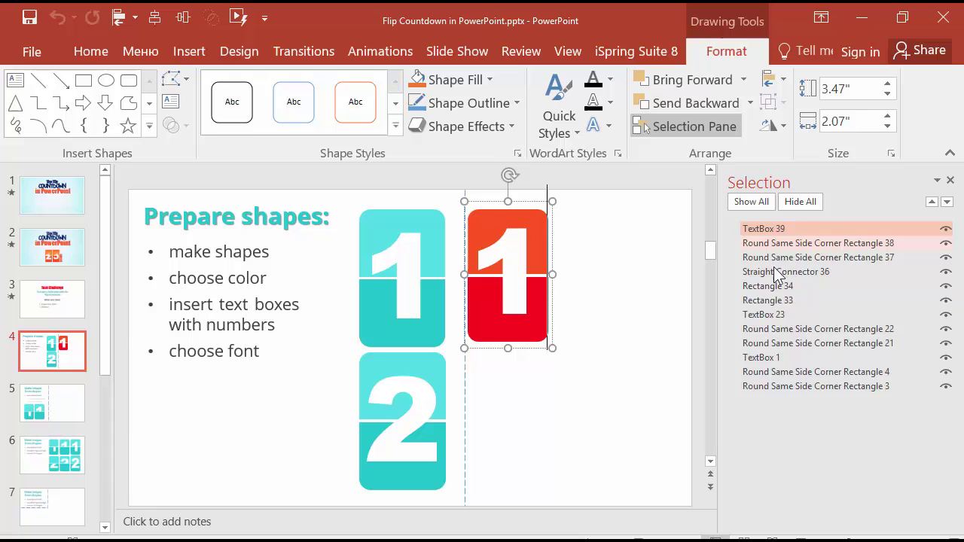
left_click(757, 243)
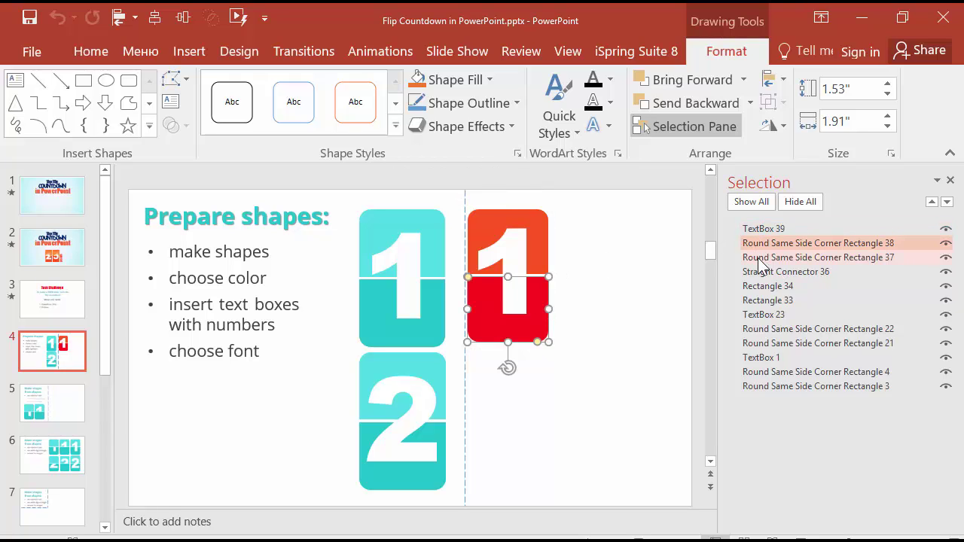
left_click(761, 258, "ctrl")
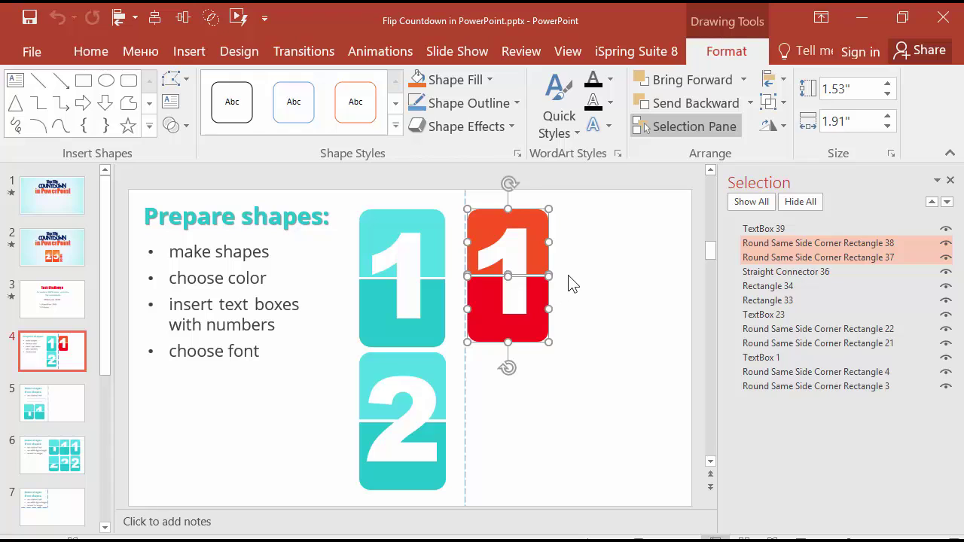
key("ctrl+c")
key("ctrl+v")
left_click_drag(539, 253, 528, 386)
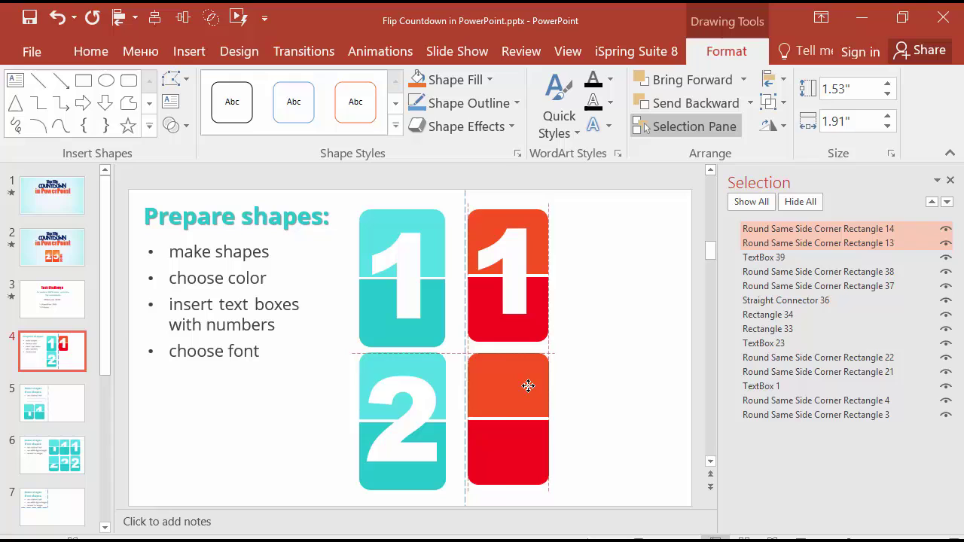
Step: Duplicate the white number 1, place the copy over the lower red tile and change it to 2
left_click(515, 292)
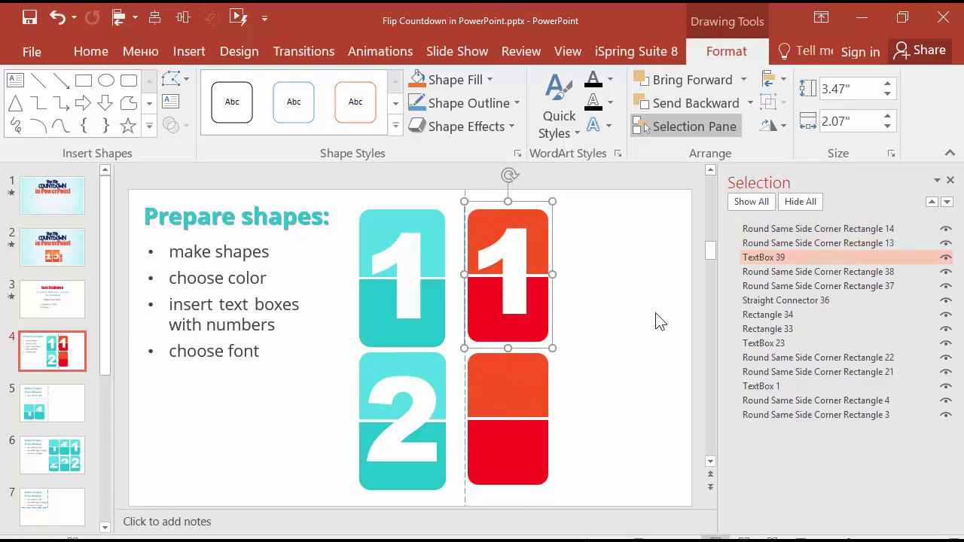
key("ctrl+d")
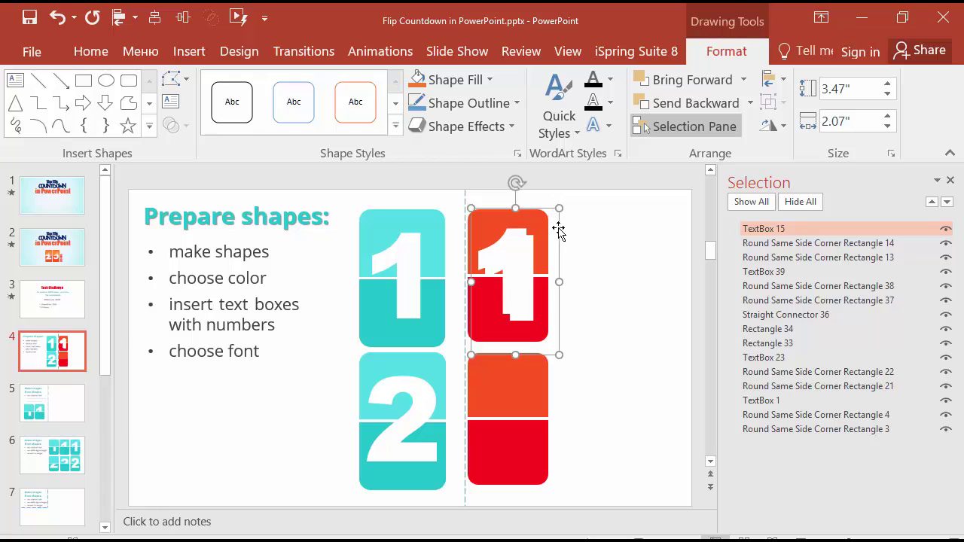
left_click_drag(559, 231, 552, 370)
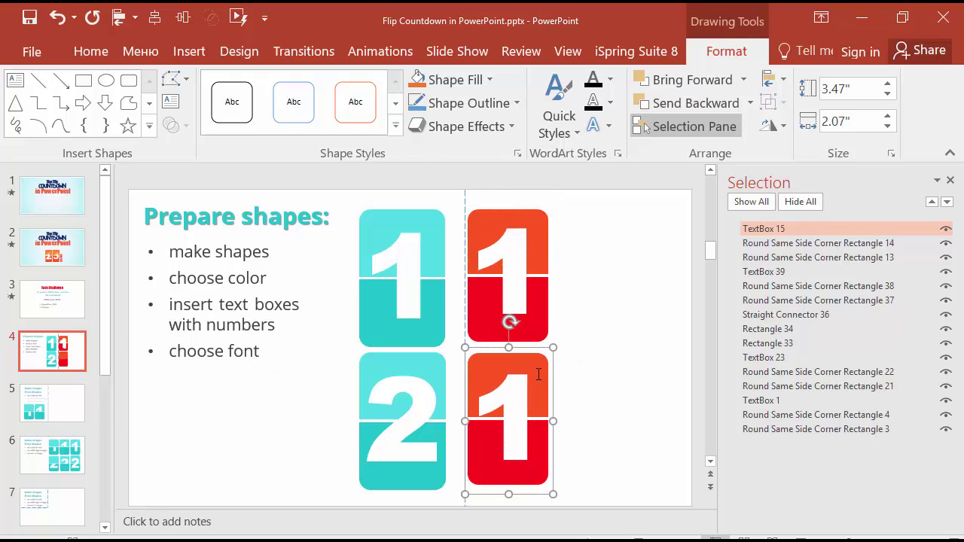
double_click(477, 397)
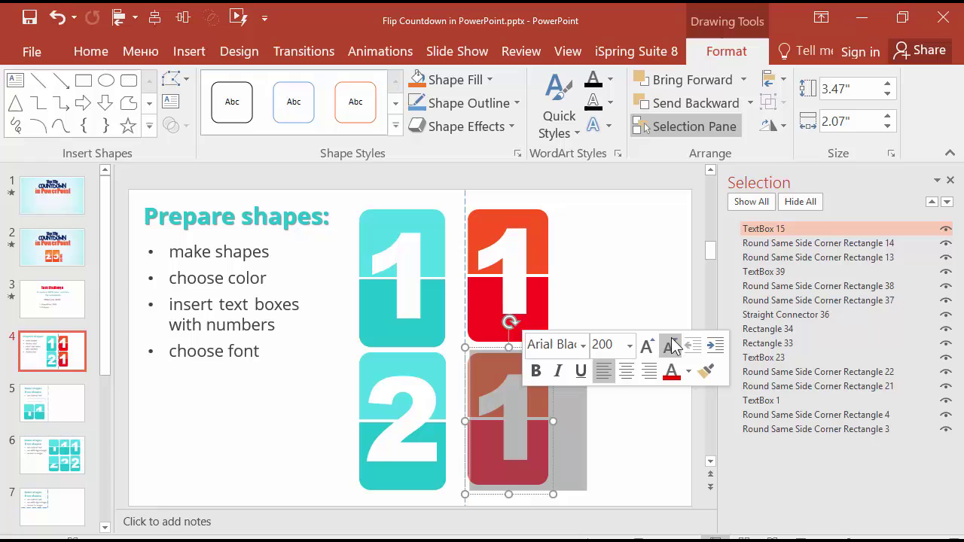
type("2")
mouse_move(585, 500)
left_mouse_down()
mouse_move(443, 327)
mouse_move(458, 341)
left_mouse_up()
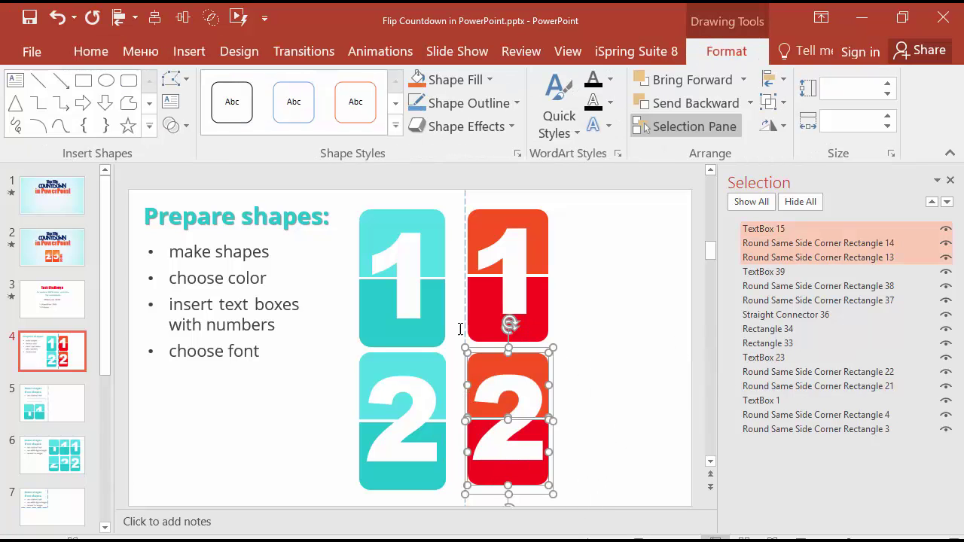
key("Escape")
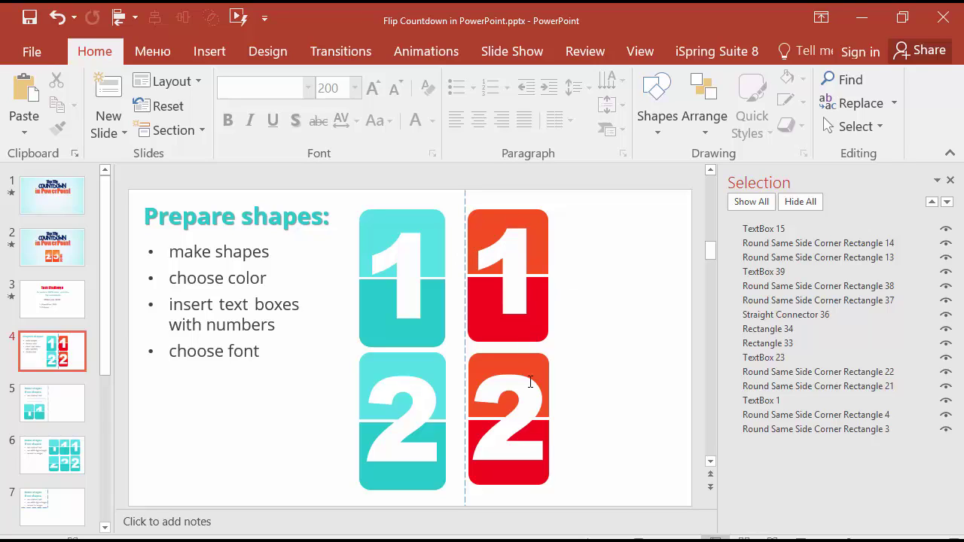
Step: Examine how the turquoise example tiles are cut on slide 5, "Make images from shapes", and return to slide 4
scroll(596, 495, "down", 3)
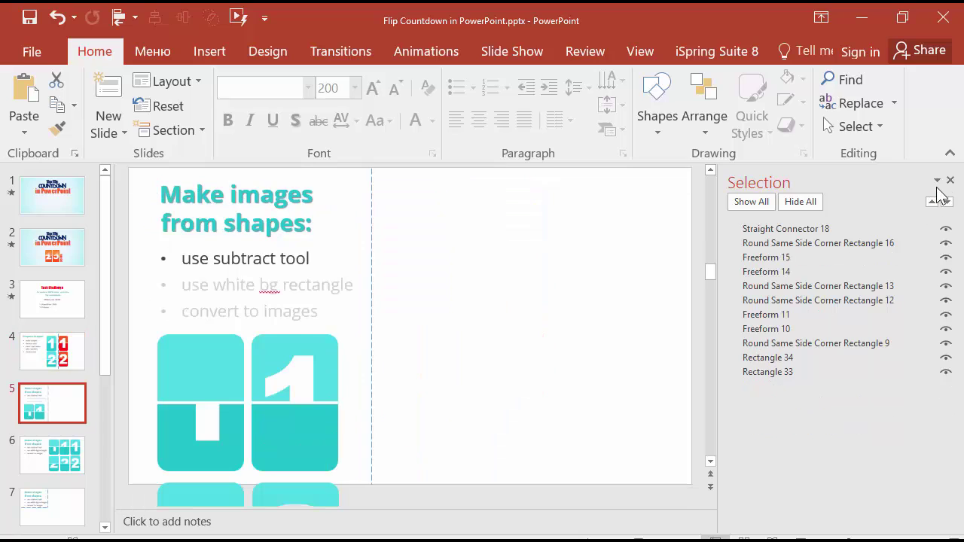
left_click_drag(721, 286, 829, 277)
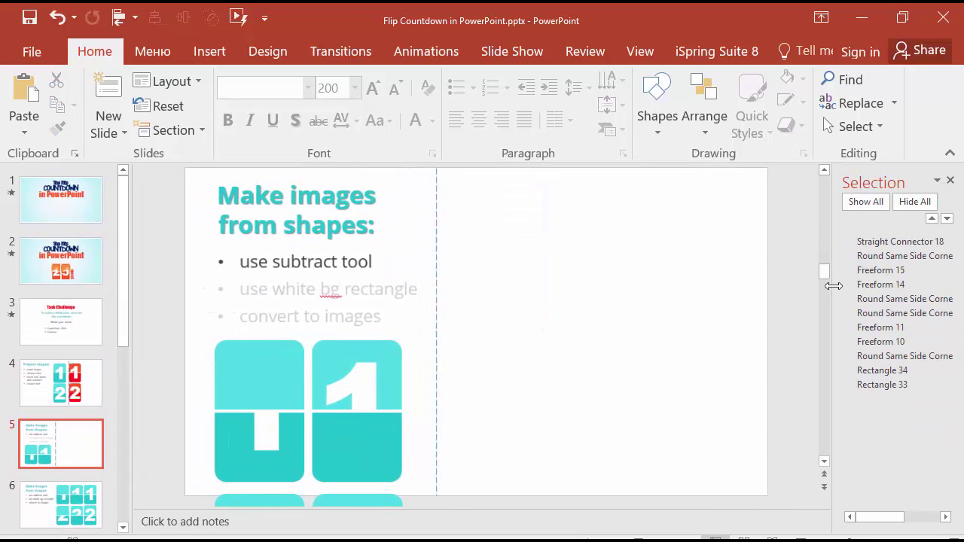
left_click(281, 407)
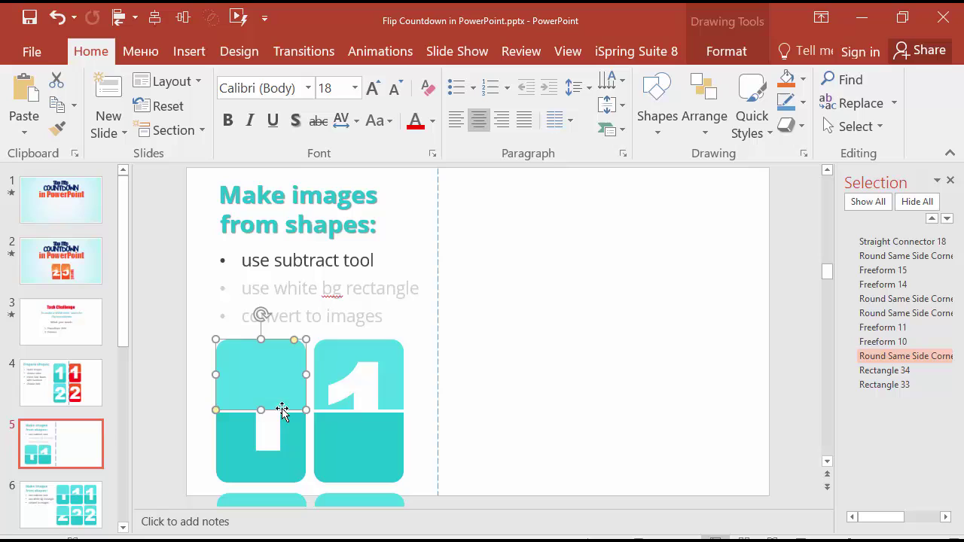
left_click(354, 398)
mouse_move(391, 384)
left_mouse_down()
mouse_move(286, 274)
mouse_move(358, 287)
mouse_move(301, 312)
mouse_move(327, 276)
mouse_move(366, 276)
mouse_move(386, 302)
mouse_move(399, 394)
mouse_move(389, 394)
mouse_move(363, 290)
mouse_move(389, 297)
mouse_move(357, 257)
mouse_move(286, 219)
mouse_move(349, 366)
mouse_move(389, 382)
left_mouse_up()
left_click(67, 398)
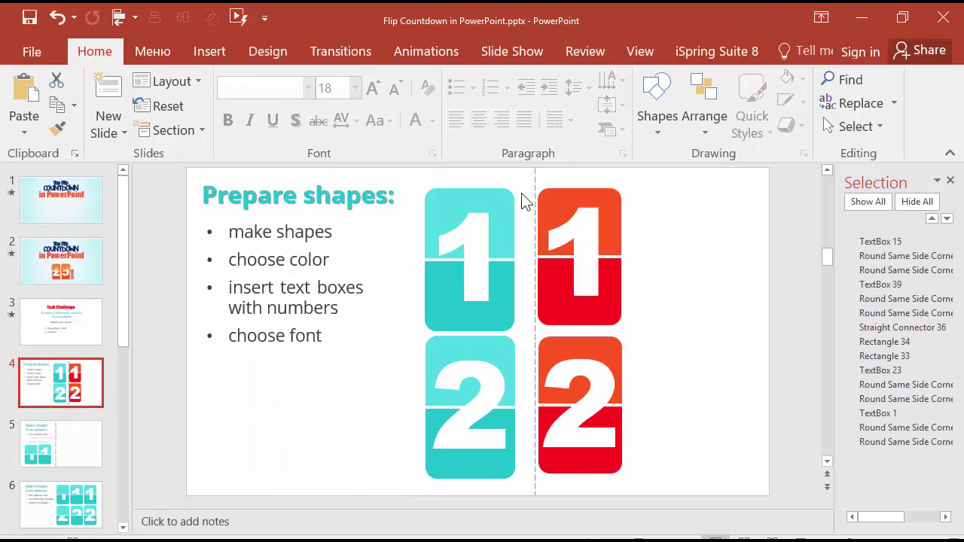
Step: Copy the complete red number 1 tile from slide 4 to slide 5 and place two copies side by side beside the dashed line
left_click_drag(668, 354, 517, 170)
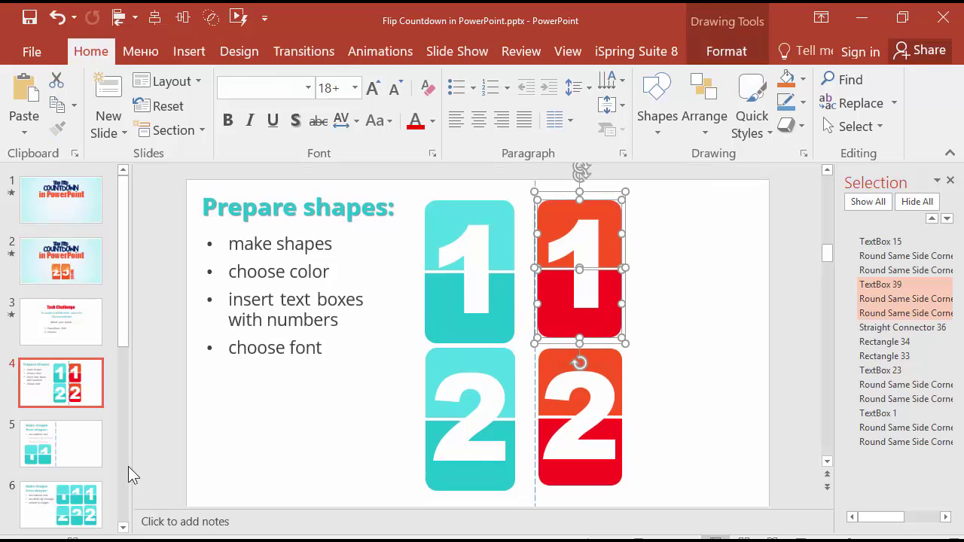
left_click(65, 445)
key("ctrl+v")
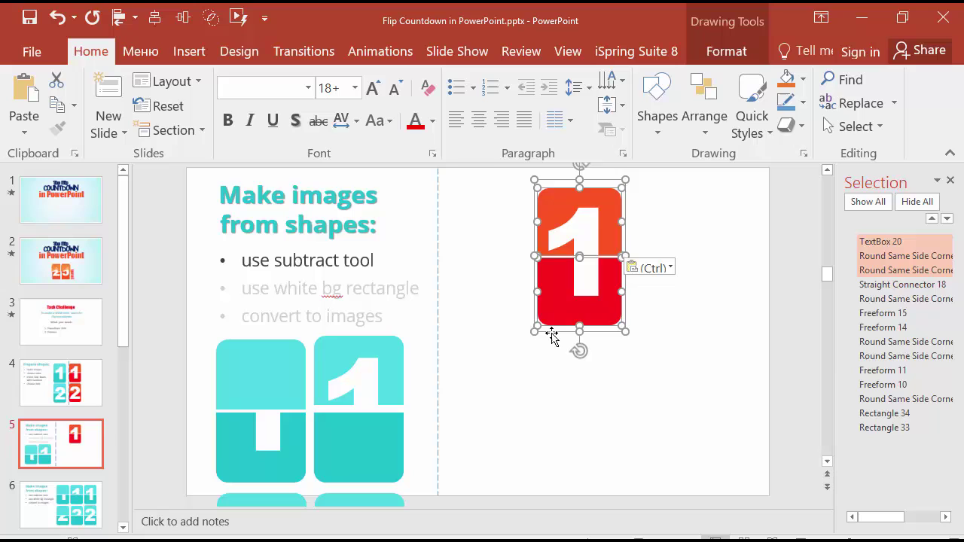
left_click_drag(551, 336, 626, 272)
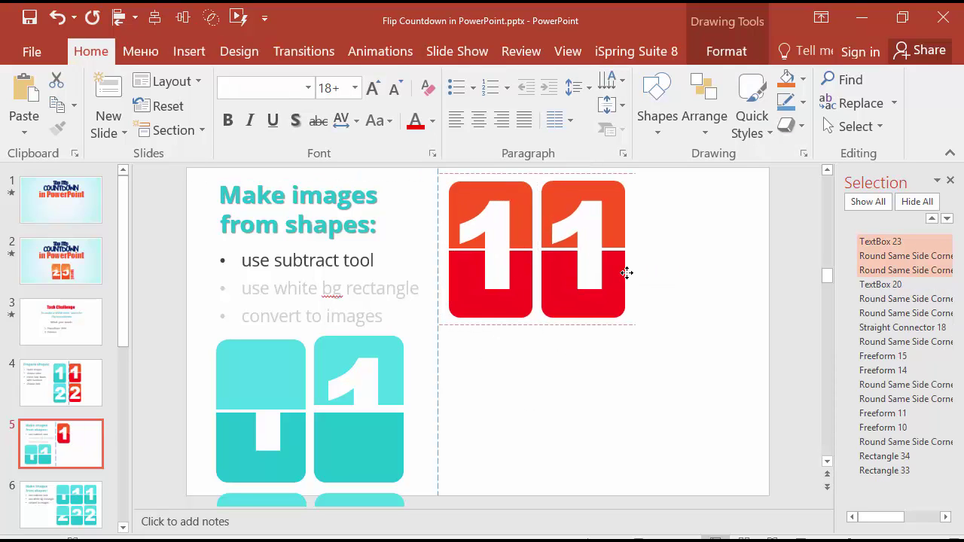
Step: Subtract the number 1 from the lower half of the first red tile on slide 5
left_click(857, 282)
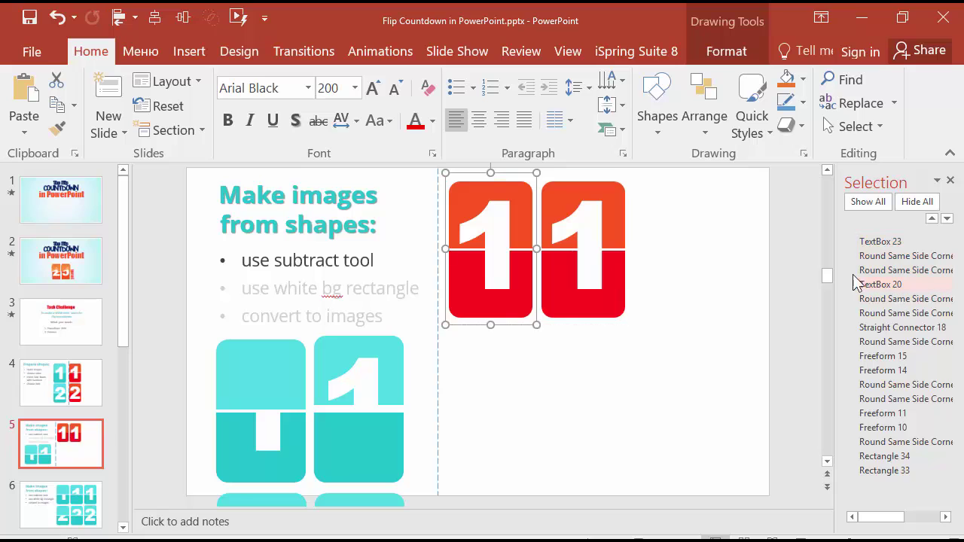
left_click_drag(836, 256, 812, 290)
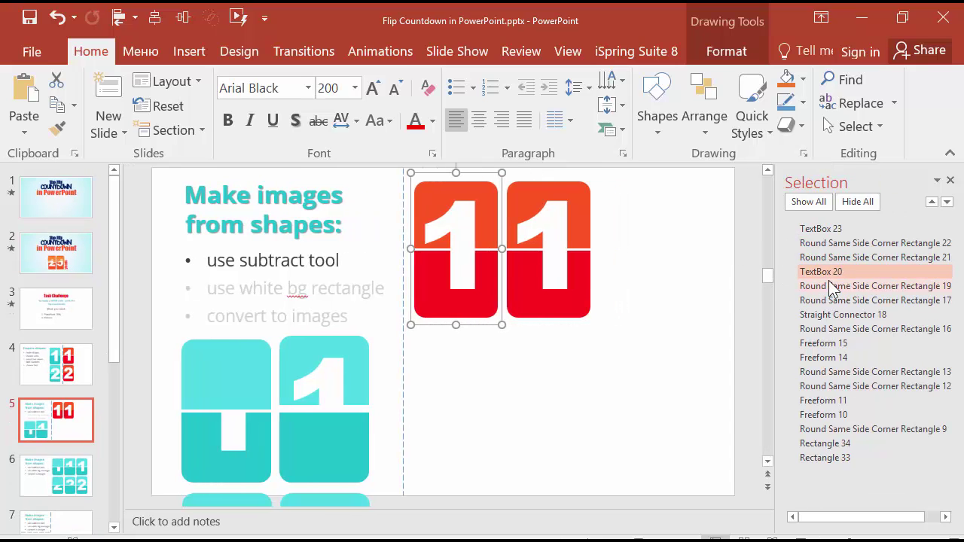
left_click(814, 287)
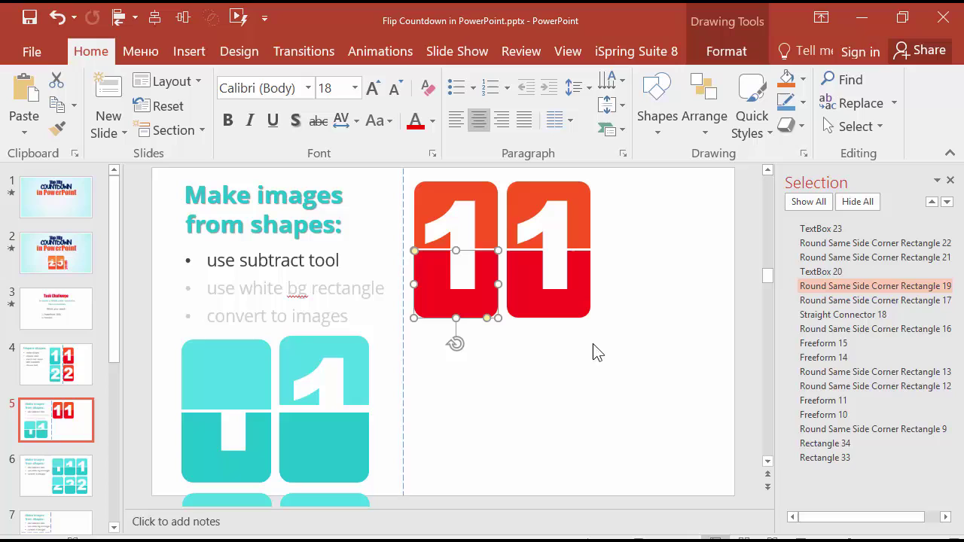
left_click(833, 273, "ctrl")
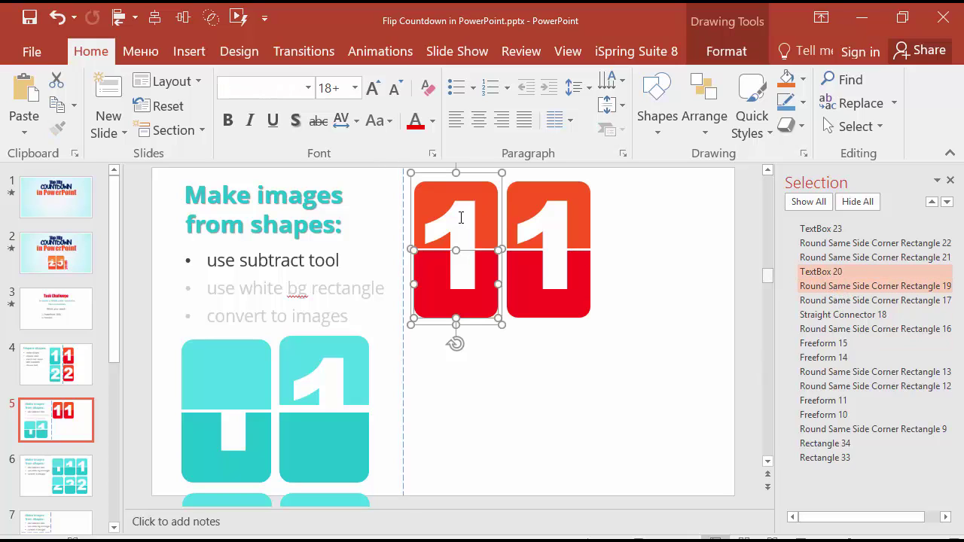
left_click(719, 51)
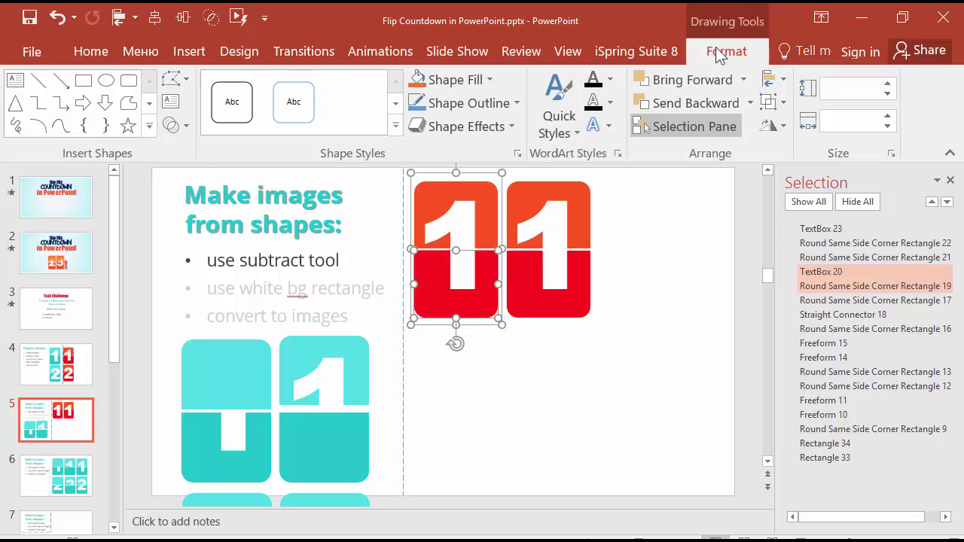
left_click(180, 130)
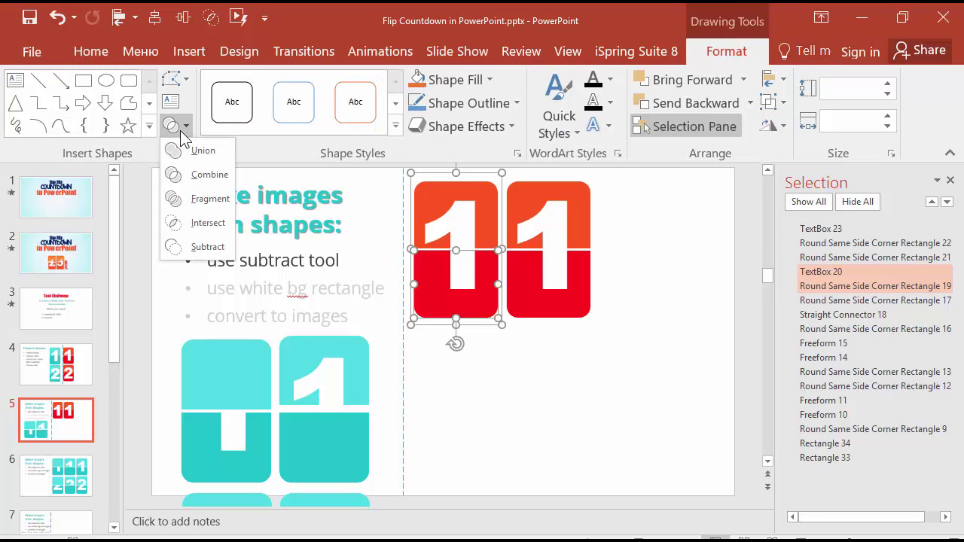
left_click(182, 242)
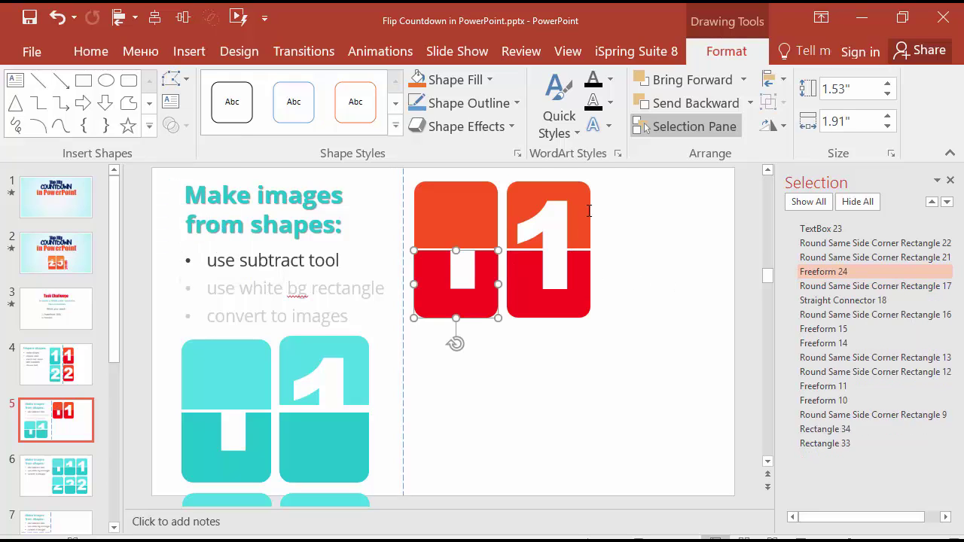
Step: Subtract the number 1 from the upper half of the second red tile on slide 5
left_click(557, 225)
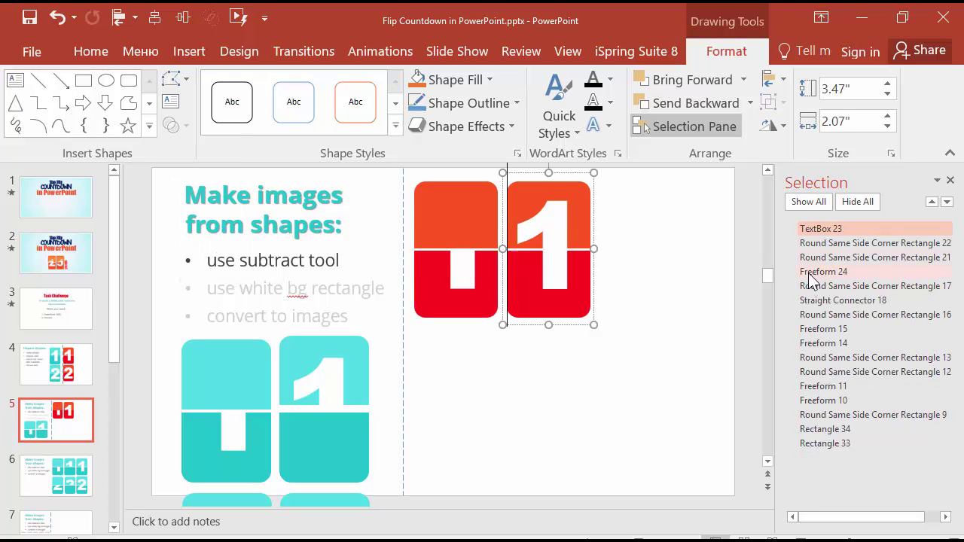
left_click(849, 247)
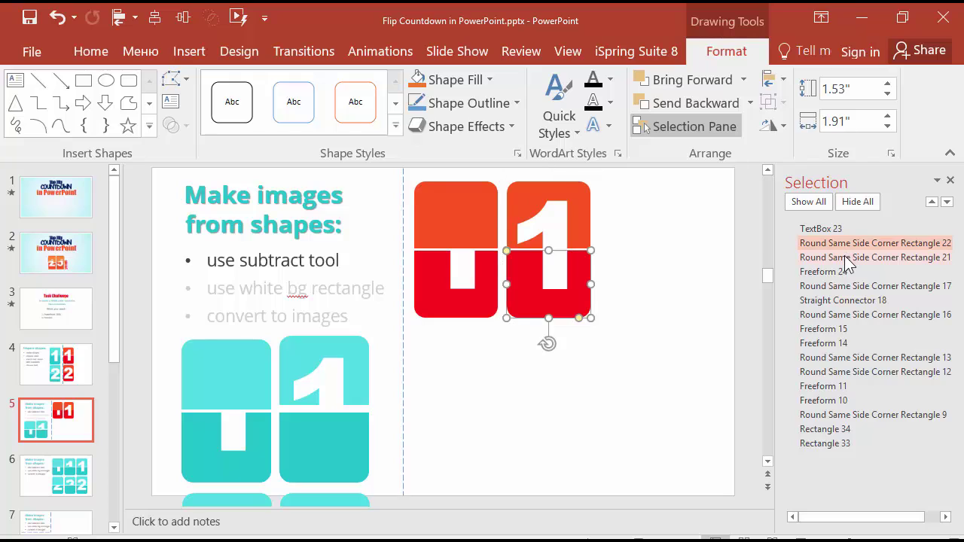
left_click(846, 258)
left_click(834, 229, "ctrl")
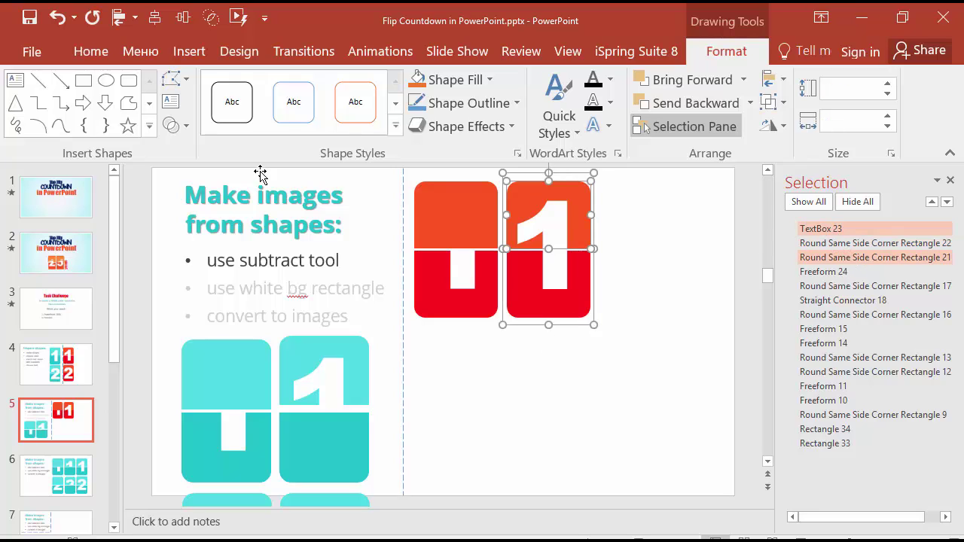
left_click(173, 125)
left_click(220, 246)
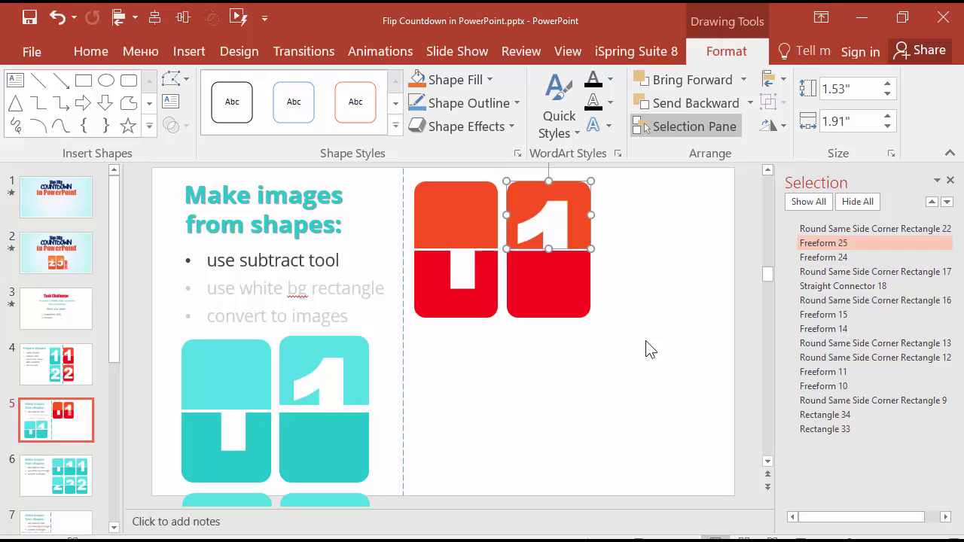
left_click(584, 349)
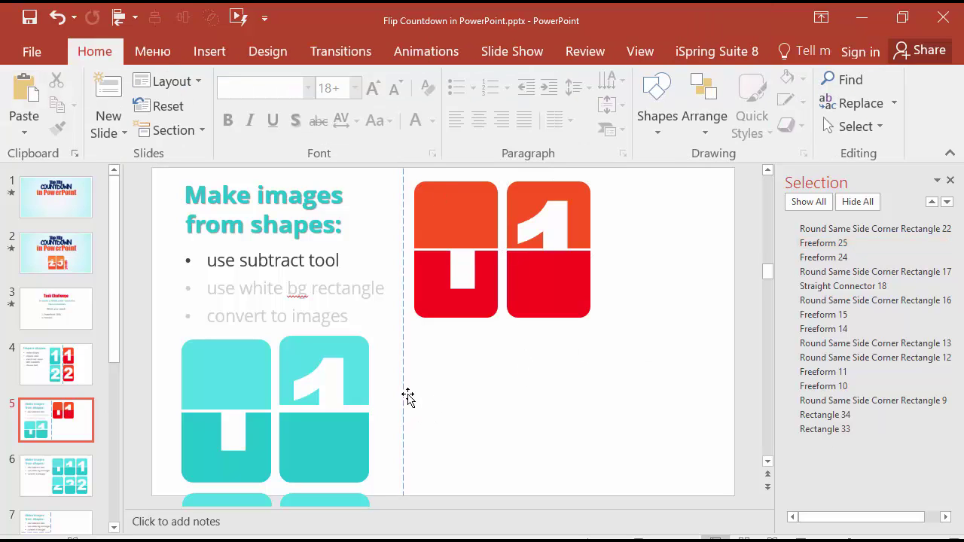
Step: Copy the complete red number 2 tile from slide 4 to slide 5 and place two copies side by side below the number 1 tiles
scroll(463, 410, "down", 1)
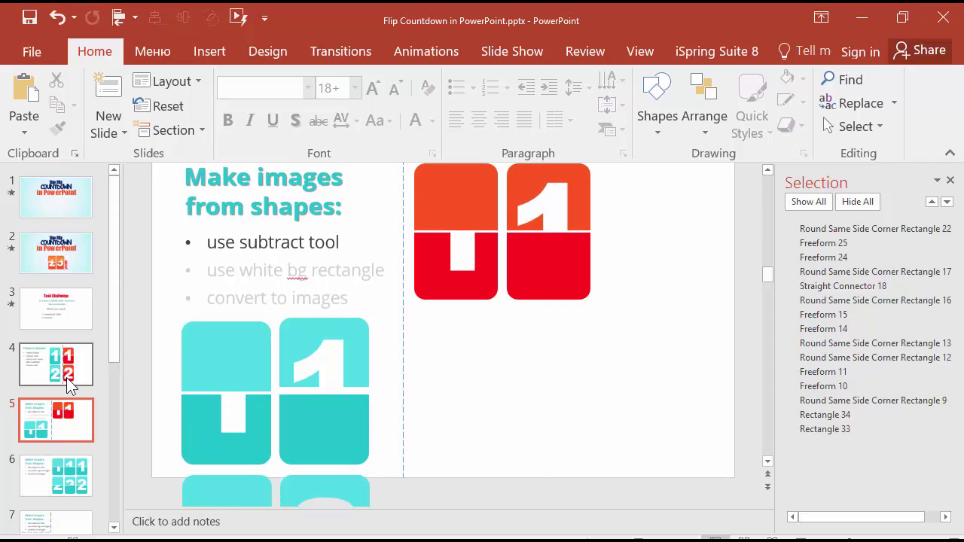
left_click(70, 351)
left_click_drag(619, 482, 490, 284)
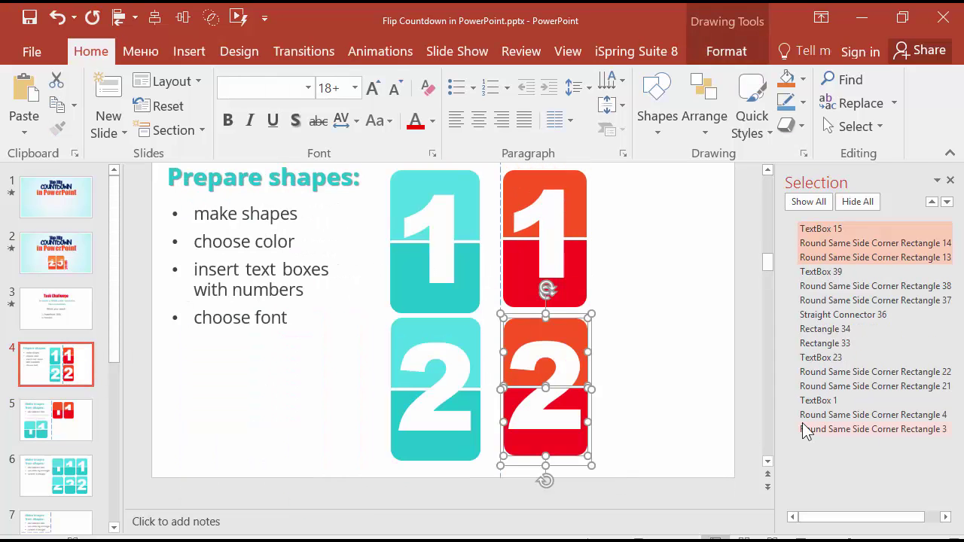
key("ctrl+c")
key("Page_Down")
key("ctrl+v")
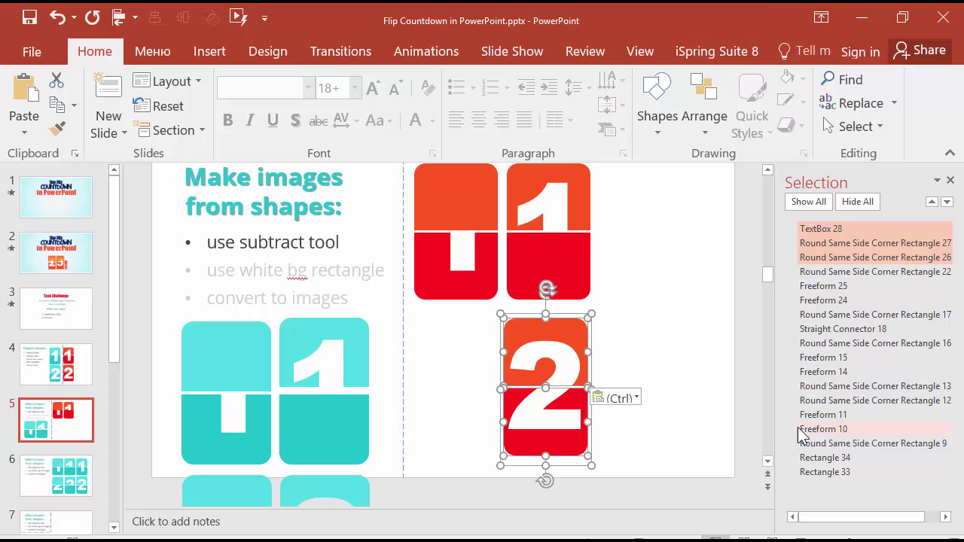
left_click_drag(581, 317, 495, 312)
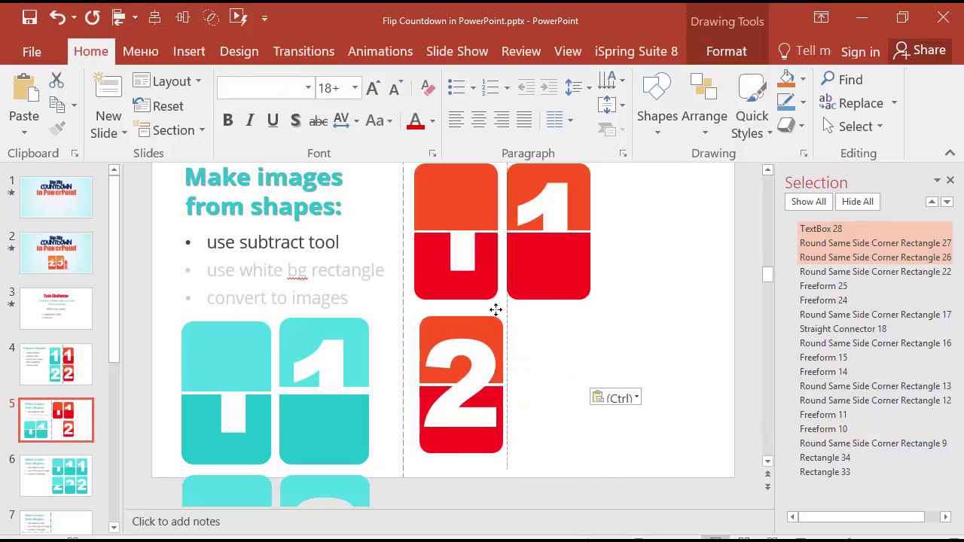
key("ctrl+d")
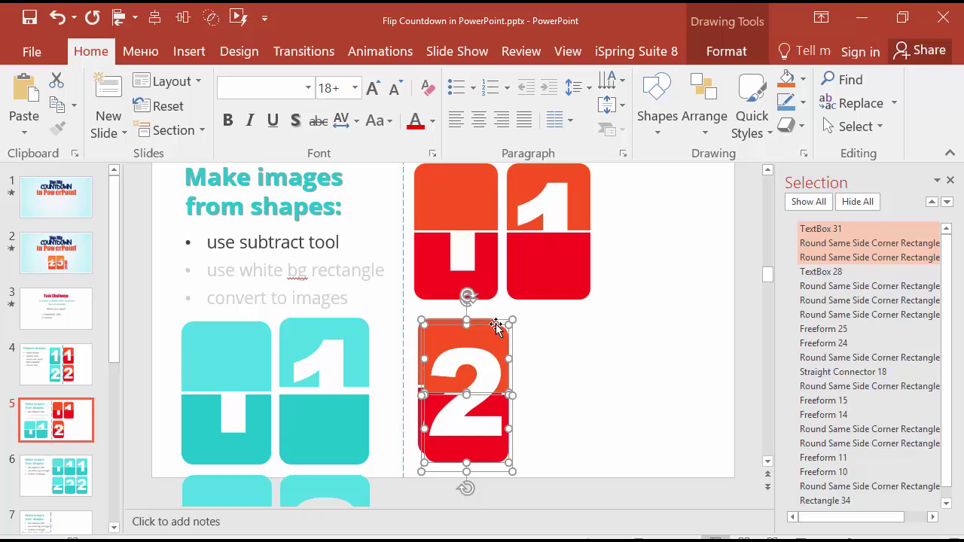
left_click_drag(497, 326, 584, 315)
Step: Subtract the number 2 from the lower half of the first number 2 tile on slide 5
left_click(836, 285)
left_click(836, 273, "ctrl")
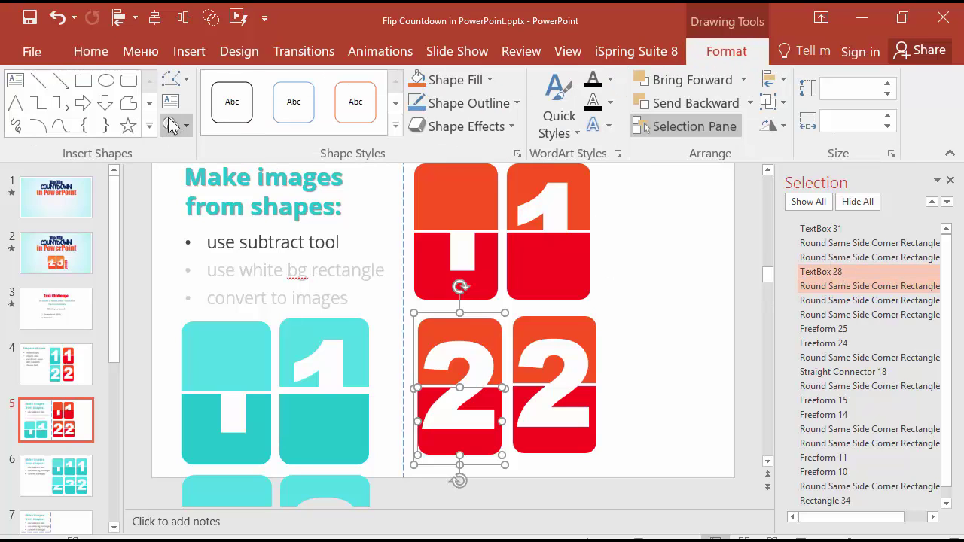
left_click(171, 125)
left_click(208, 244)
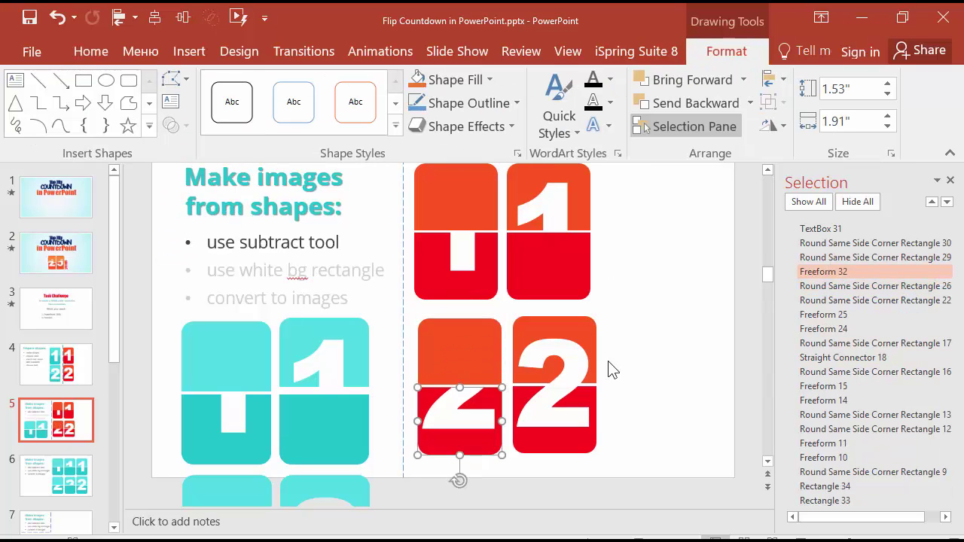
Step: Subtract the number 2 from the upper half of the second number 2 tile on slide 5
left_click(563, 379)
left_click(845, 257)
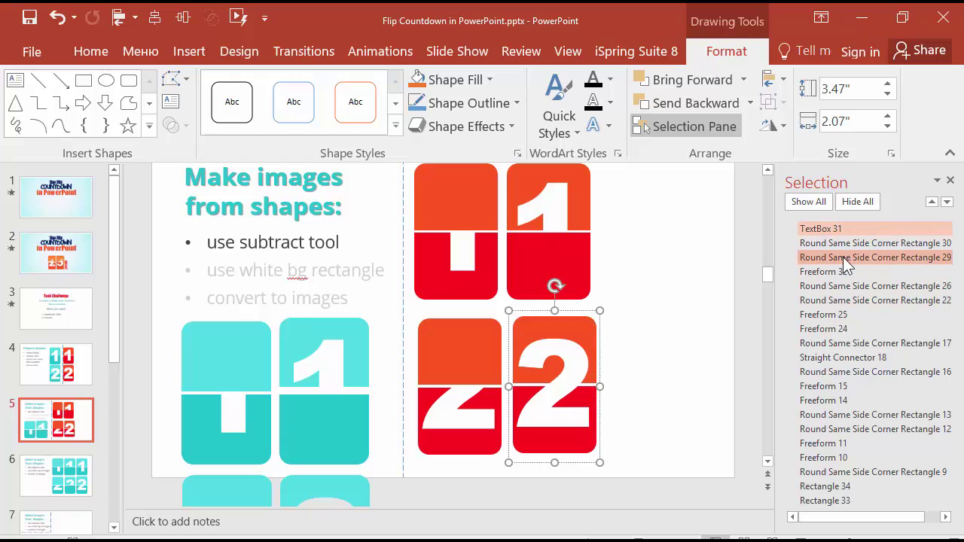
left_click(555, 361, "ctrl")
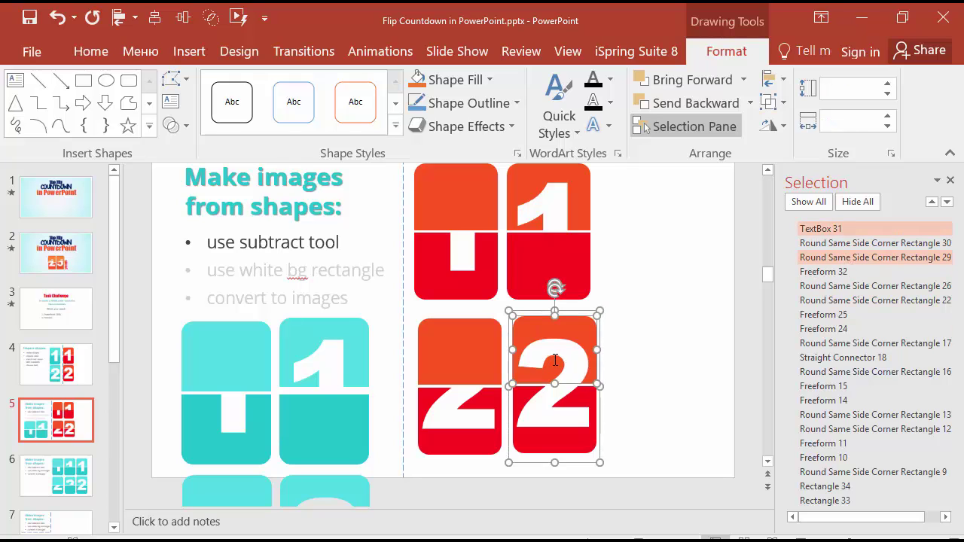
left_click(183, 126)
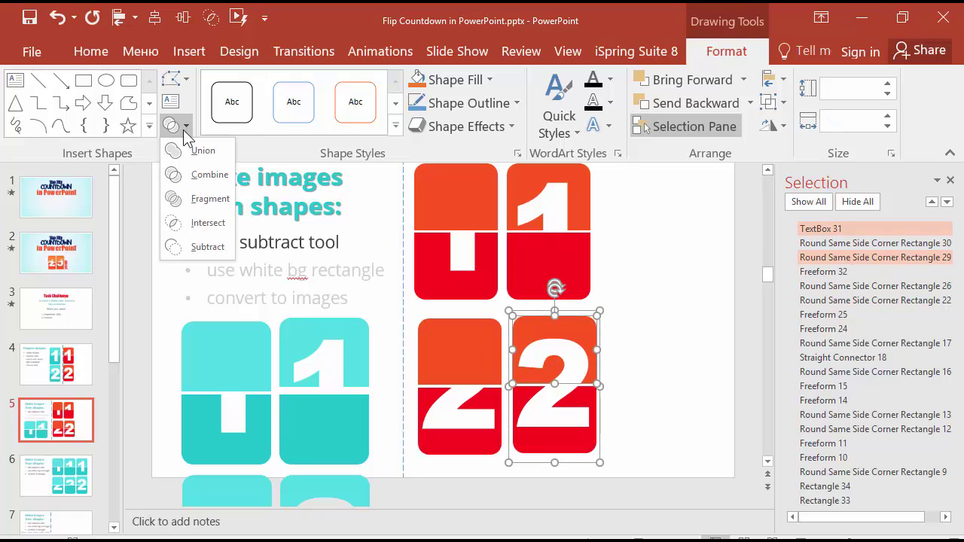
left_click(203, 246)
left_click(611, 466)
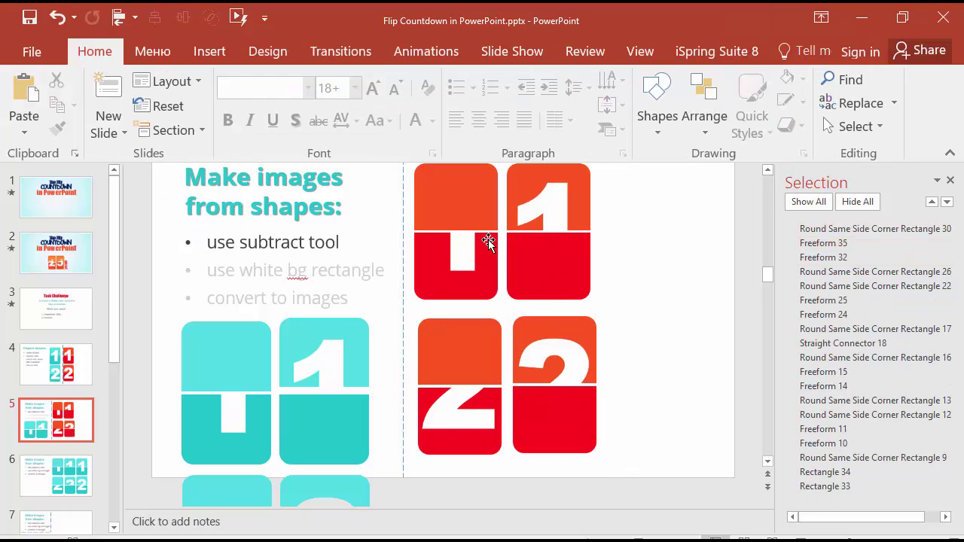
Step: Examine the finished turquoise example pieces on slide 6 by slightly shifting the halves of the number 1 tiles
left_click(85, 491)
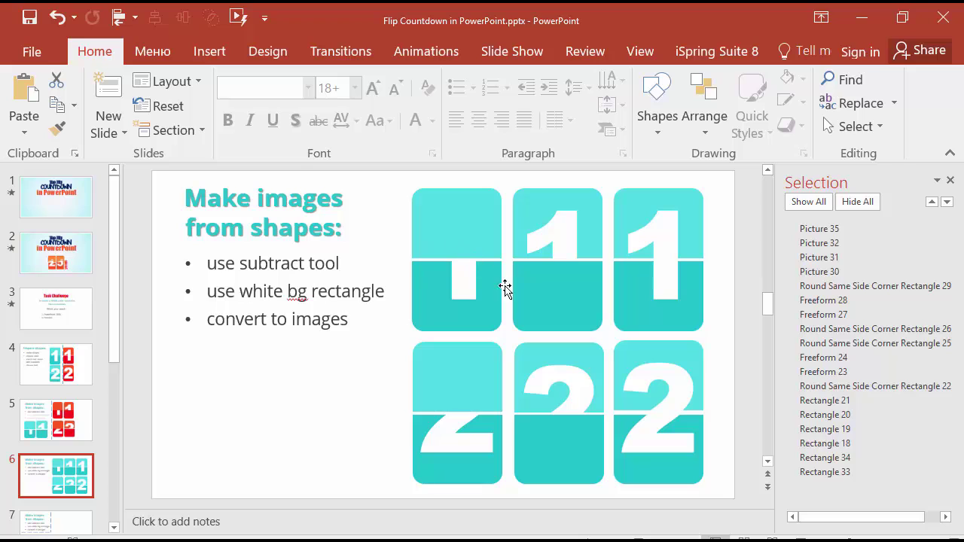
mouse_move(485, 306)
left_mouse_down()
mouse_move(490, 252)
mouse_move(480, 237)
mouse_move(475, 276)
mouse_move(486, 301)
mouse_move(478, 323)
mouse_move(482, 302)
left_mouse_up()
left_click_drag(577, 257, 599, 236)
left_click(645, 222)
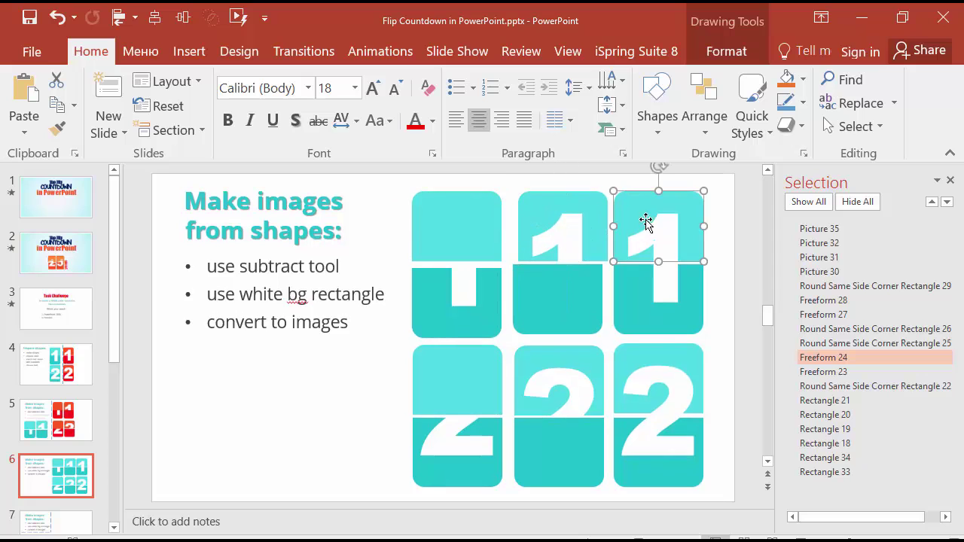
mouse_move(686, 237)
left_mouse_down()
mouse_move(468, 214)
mouse_move(465, 301)
mouse_move(630, 302)
mouse_move(659, 263)
mouse_move(667, 267)
mouse_move(686, 229)
left_mouse_up()
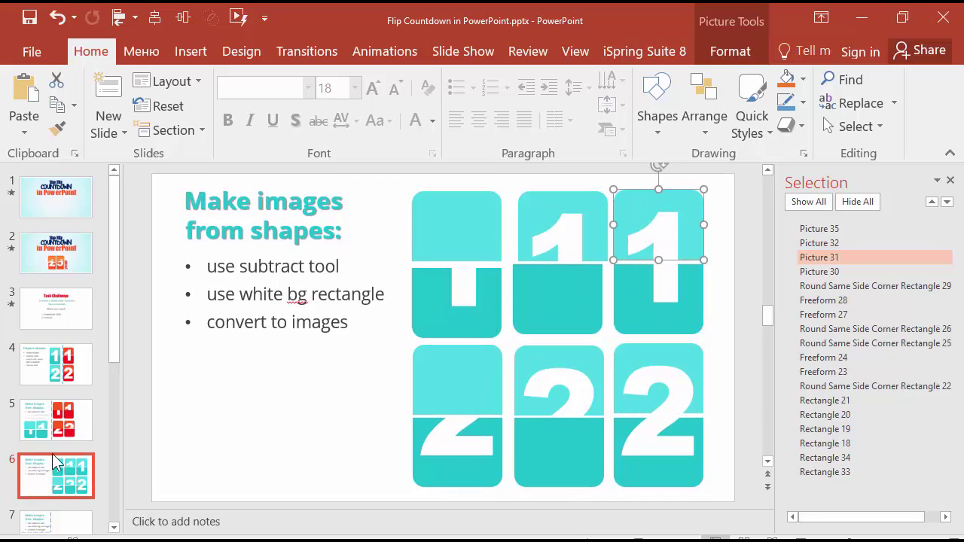
Step: Copy all the red and orange tile halves from slide 5 and paste them on slide 7
left_click(56, 420)
left_click_drag(607, 497, 397, 163)
key("ctrl+z")
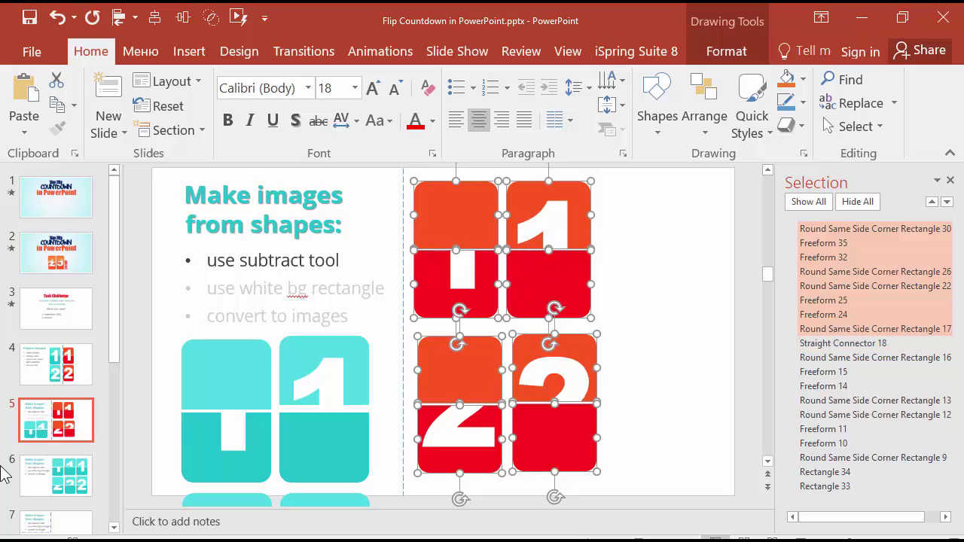
left_click(69, 520)
key("ctrl+v")
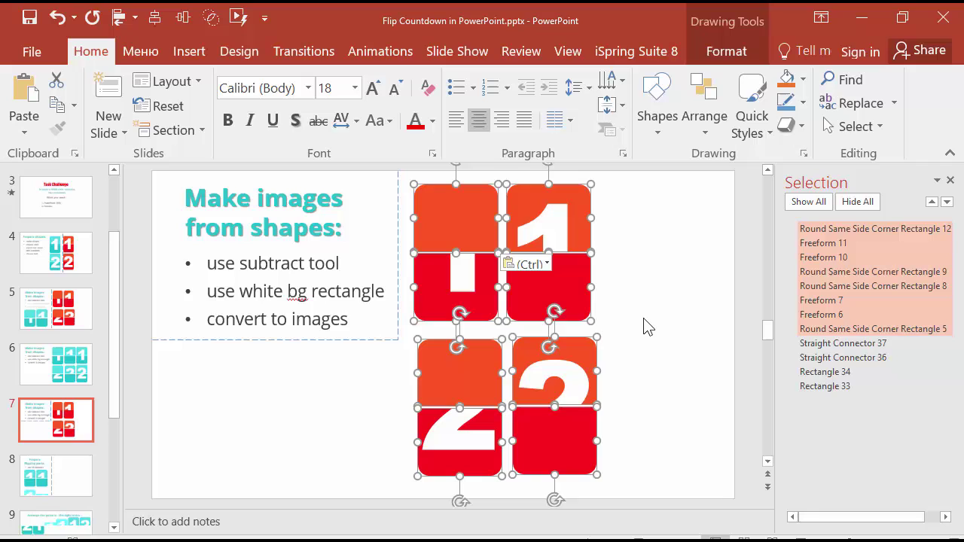
key("Escape")
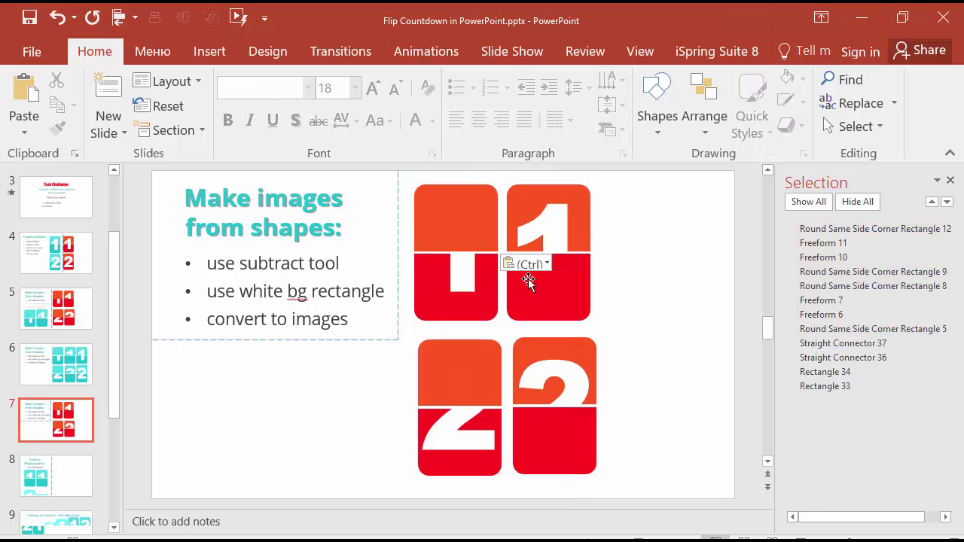
Step: Draw a rectangle about 1.71" wide and 1.11" high over the cut-out in the first tile's lower half on slide 7 and fill it white
left_click(203, 51)
left_click(286, 79)
key("Escape")
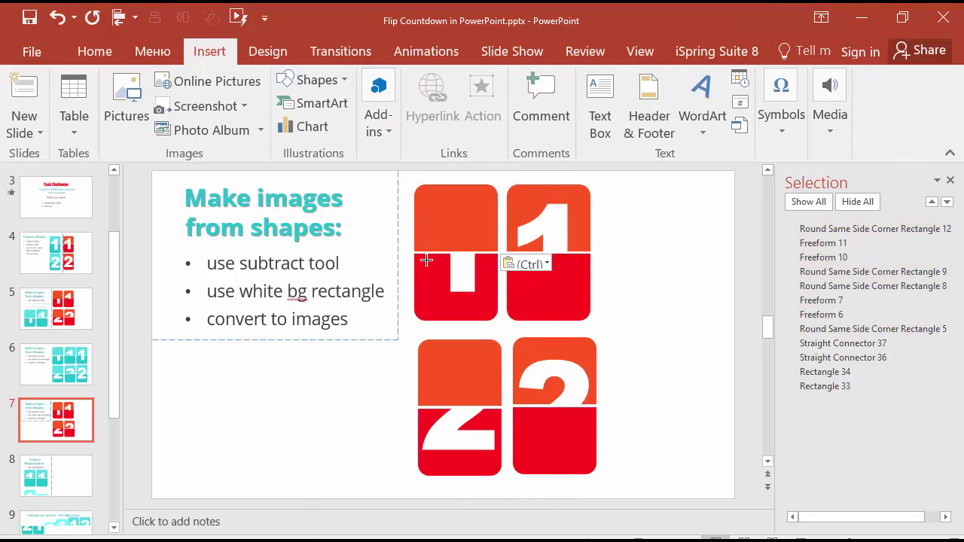
left_click_drag(421, 254, 452, 293)
scroll(516, 247, "up", 5)
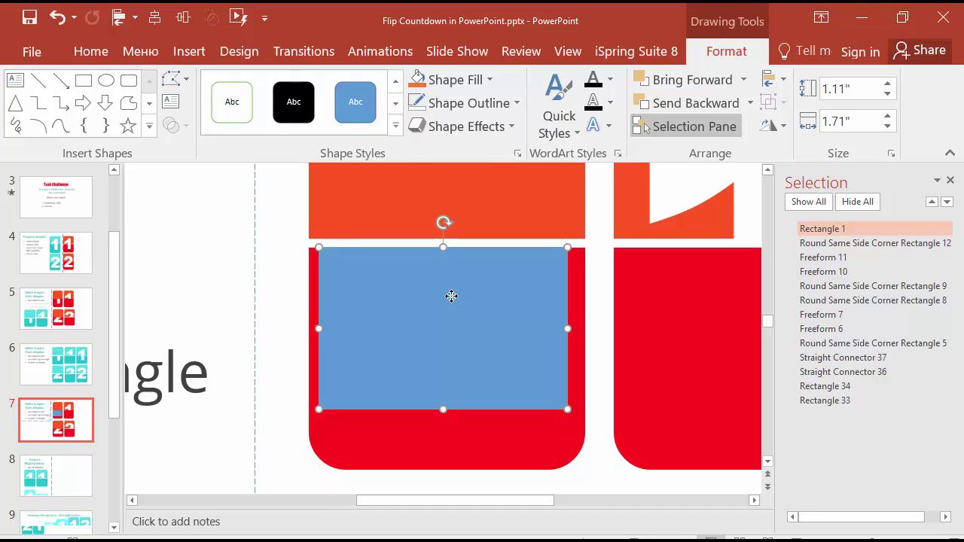
mouse_move(384, 287)
left_mouse_down()
mouse_move(388, 279)
mouse_move(389, 319)
mouse_move(387, 286)
left_mouse_up()
left_click(457, 82)
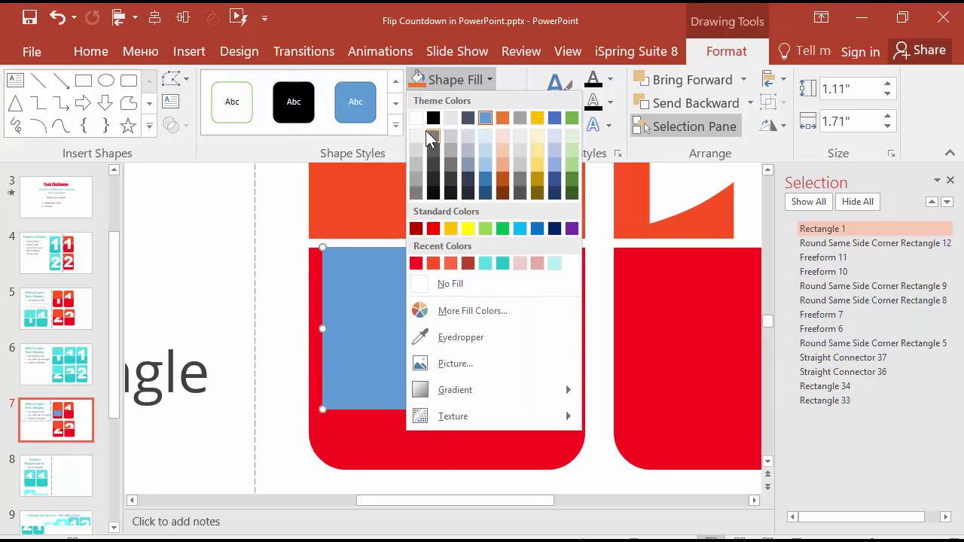
left_click(417, 119)
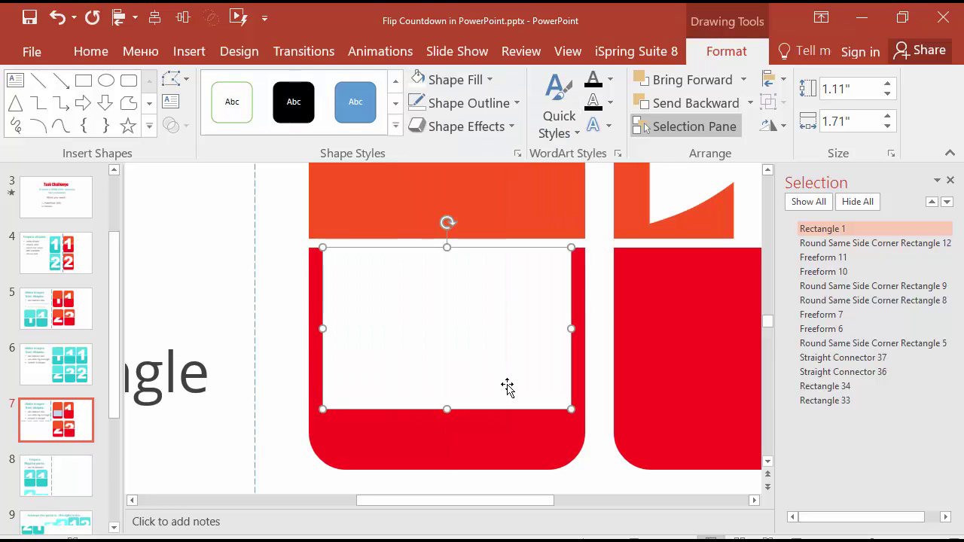
Step: Duplicate the white rectangle three times and place the copies over the cut-outs of the upper 1, upper 2 and lower 2 halves
scroll(508, 377, "down", 2, "ctrl")
scroll(506, 351, "down", 2, "ctrl")
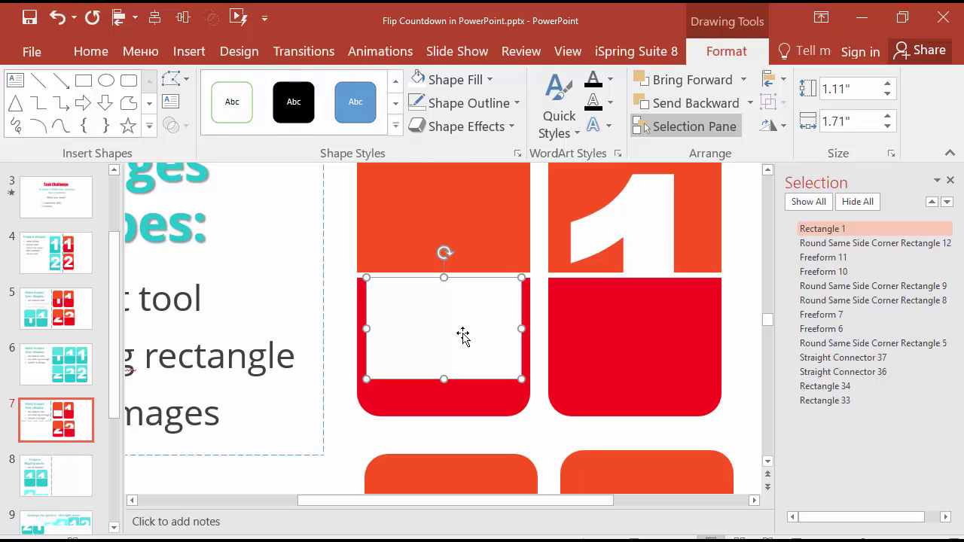
key("ctrl+d")
left_click_drag(470, 340, 638, 230)
scroll(523, 344, "down", 1)
scroll(523, 345, "right", 2)
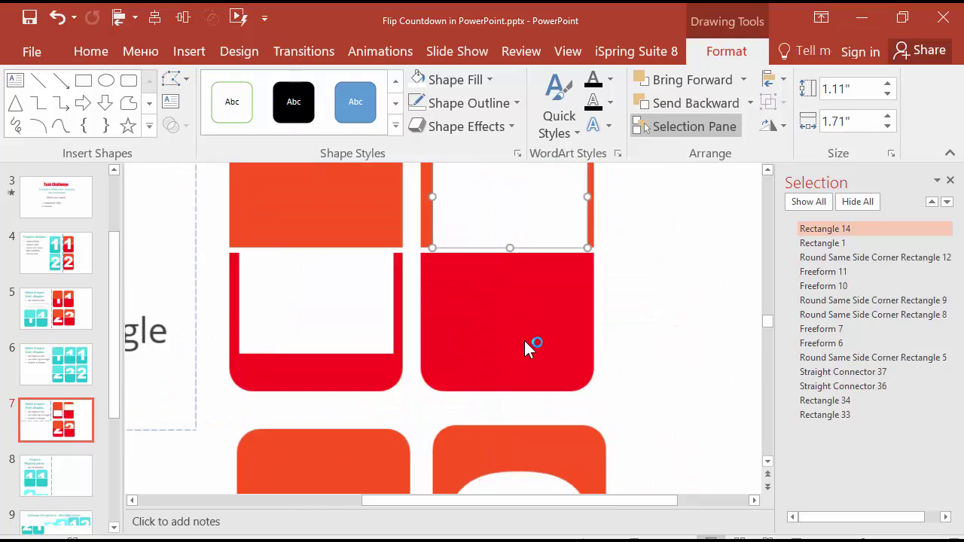
key("ctrl+d")
left_click_drag(567, 263, 388, 400)
key("ctrl+d")
left_click_drag(437, 423, 231, 229)
scroll(415, 291, "up", 2)
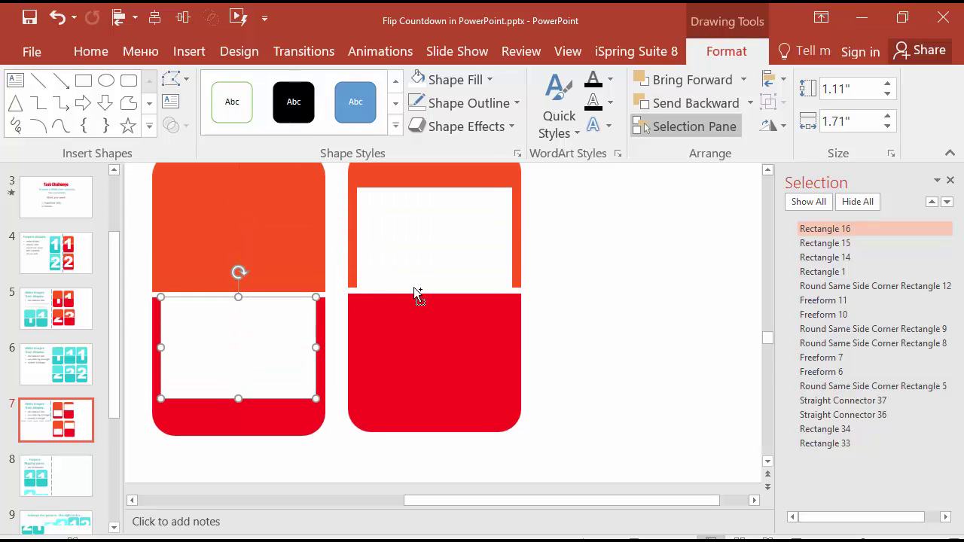
Step: Send all four white rectangles to the back, behind the tile halves
scroll(416, 287, "down", 4)
left_click(452, 252)
left_click(563, 192, "shift")
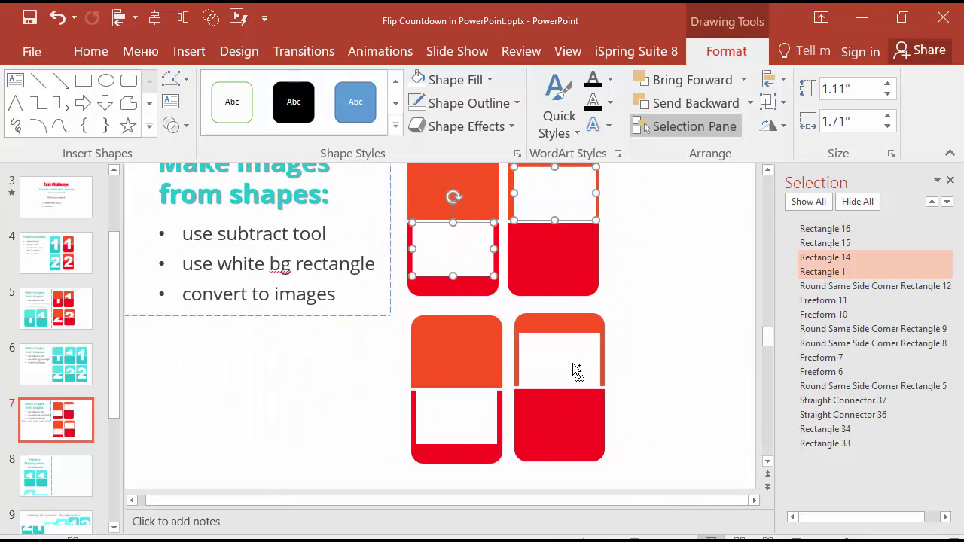
left_click(574, 366, "shift")
left_click(452, 419, "shift")
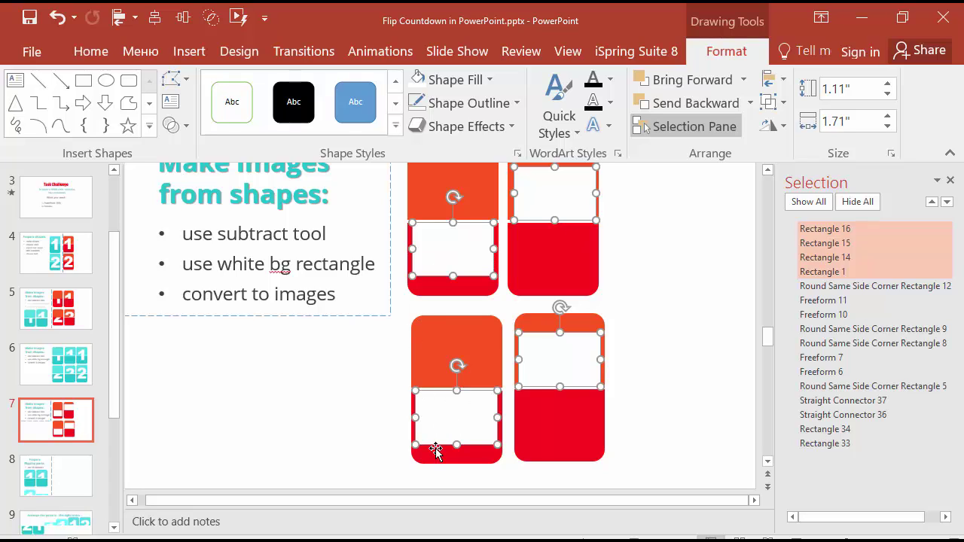
right_click(447, 425)
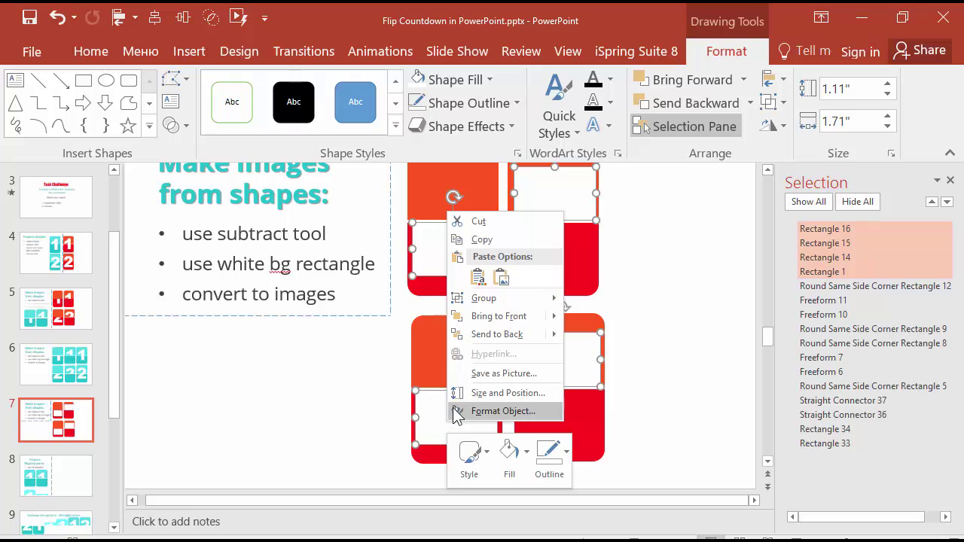
left_click(501, 334)
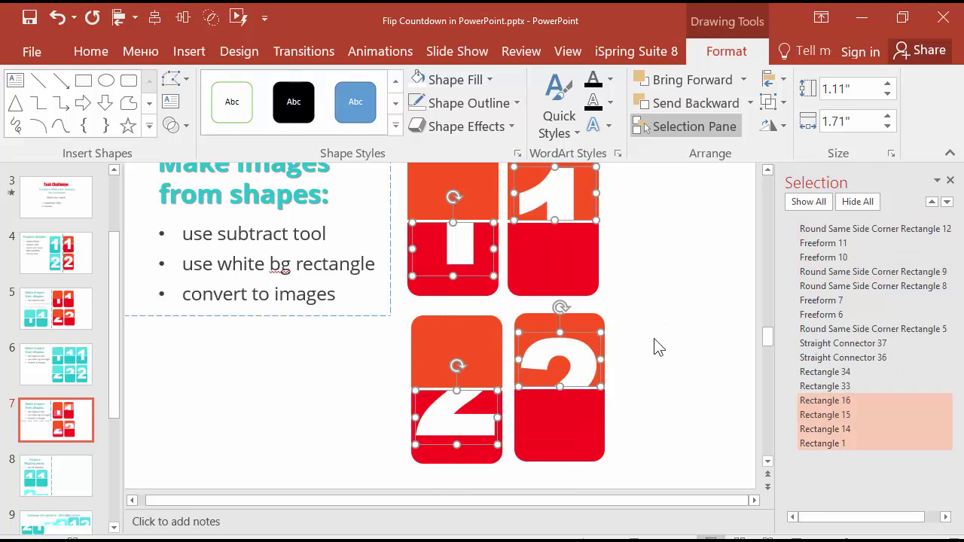
left_click(633, 307)
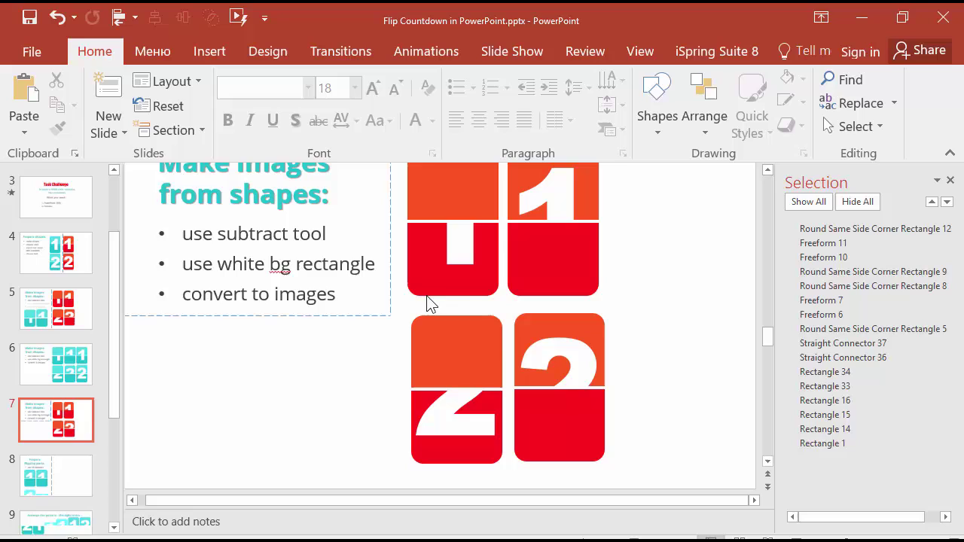
Step: Copy the lower 1 half with its white rectangle, paste it as a picture and place it beside the second tile's lower half
left_click_drag(401, 312, 507, 210)
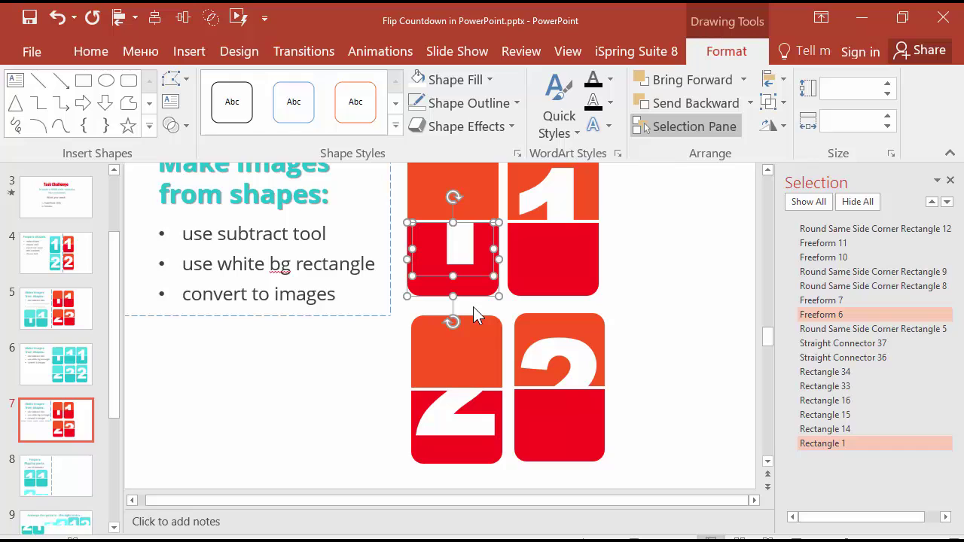
key("ctrl+v")
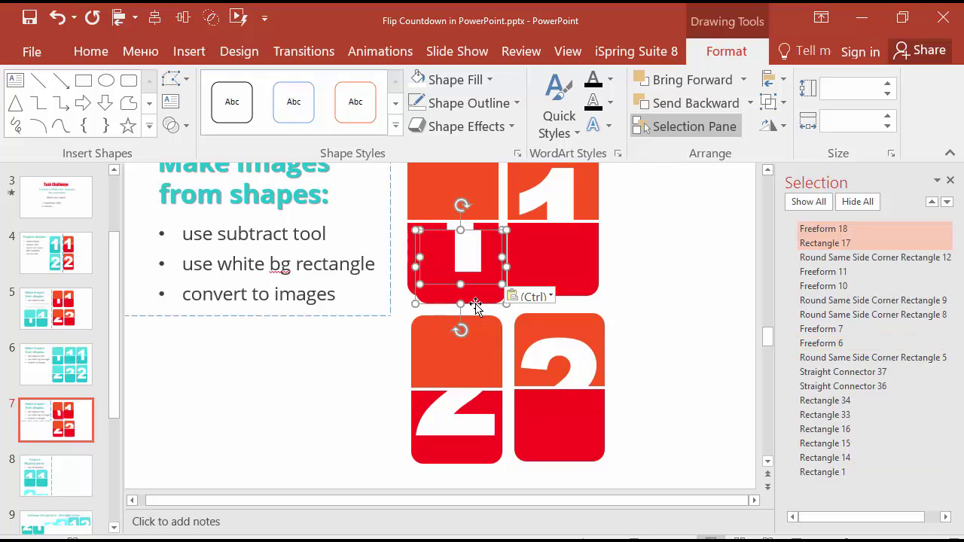
left_click(530, 296)
left_click(540, 331)
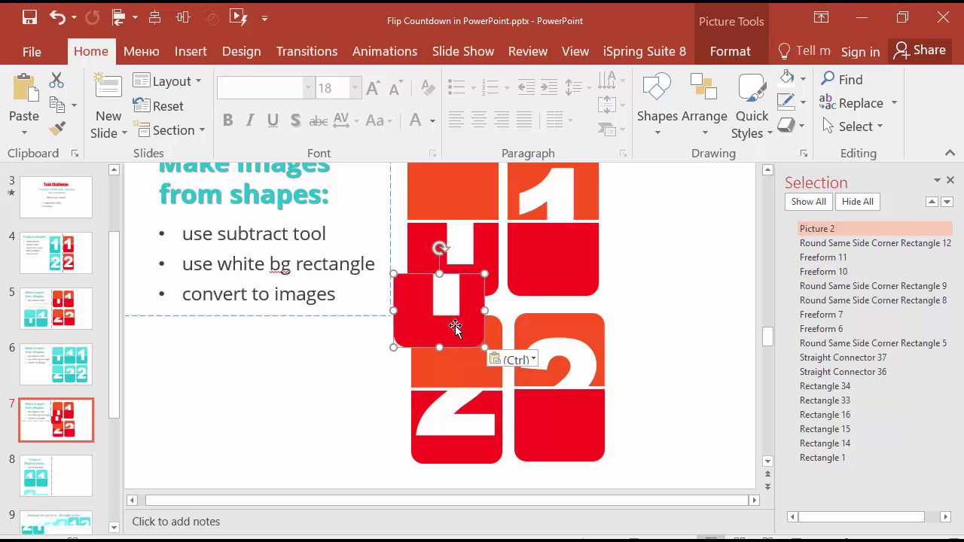
left_click_drag(455, 326, 667, 275)
Step: Copy the upper 1 half with its white rectangle, paste it as a picture and align it with the lower 1 picture as one tile
left_click(620, 219)
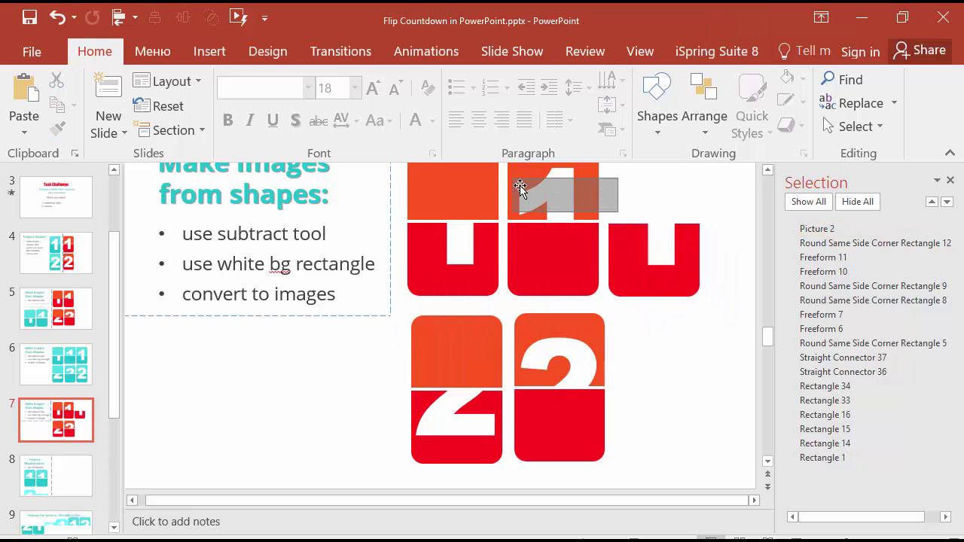
left_click(568, 204)
scroll(576, 241, "down", 1)
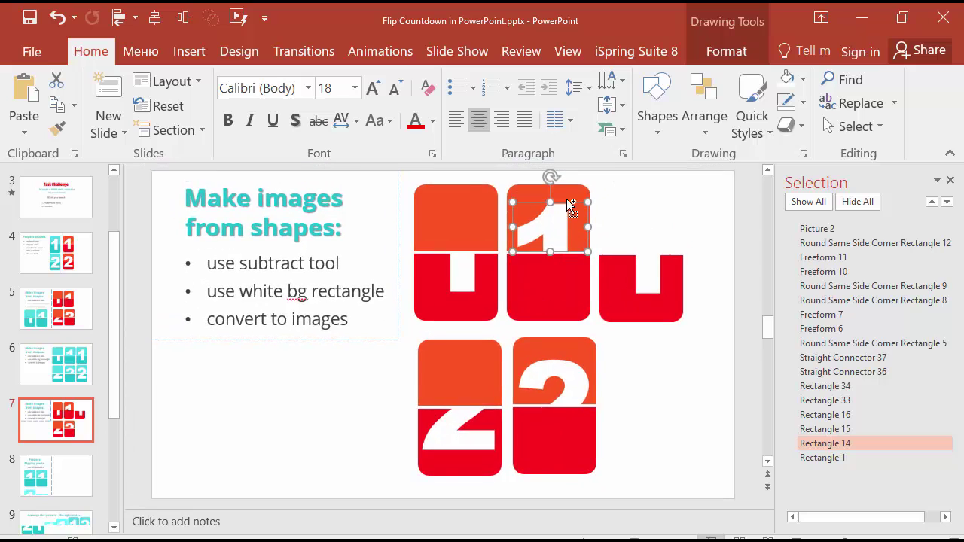
left_click(548, 240, "shift")
key("ctrl+c")
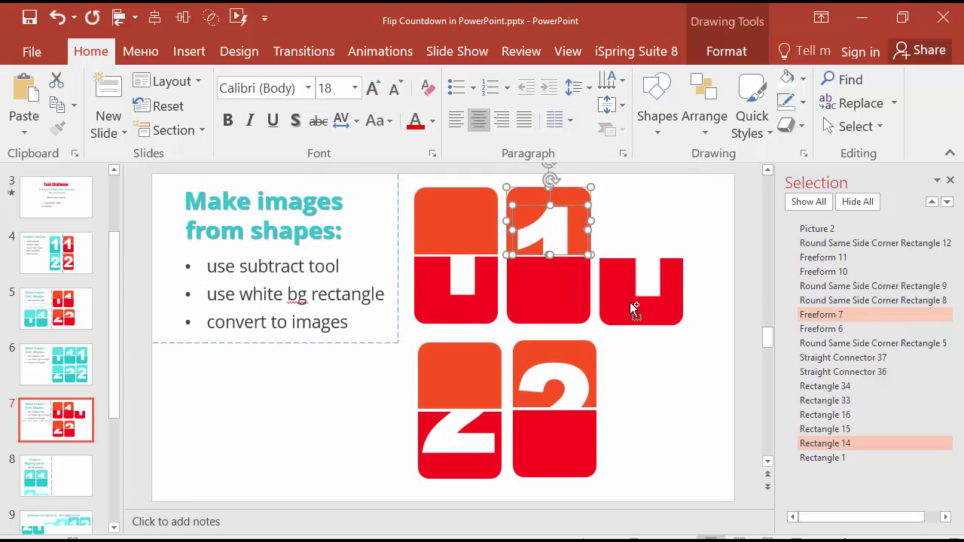
key("ctrl+v")
left_click(639, 318)
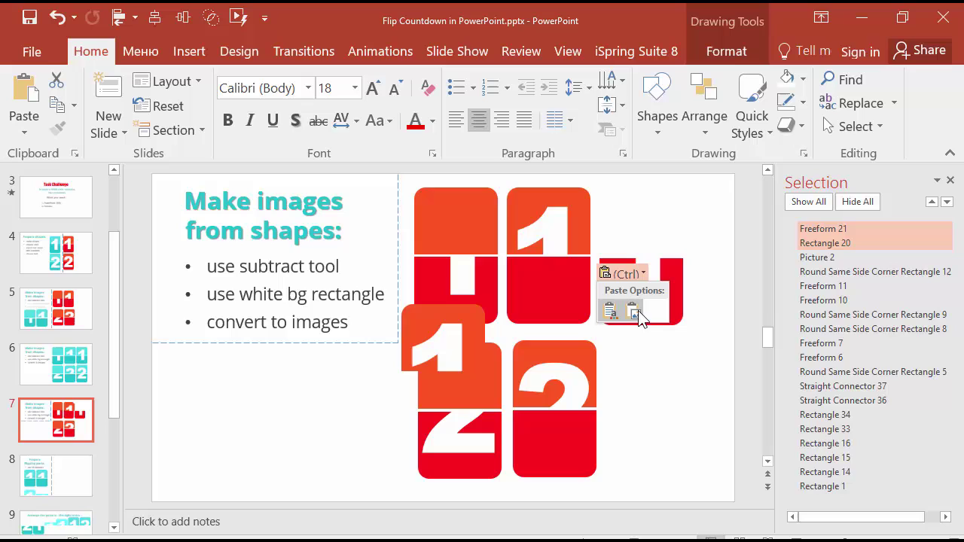
left_click_drag(474, 350, 675, 235)
left_click(613, 287)
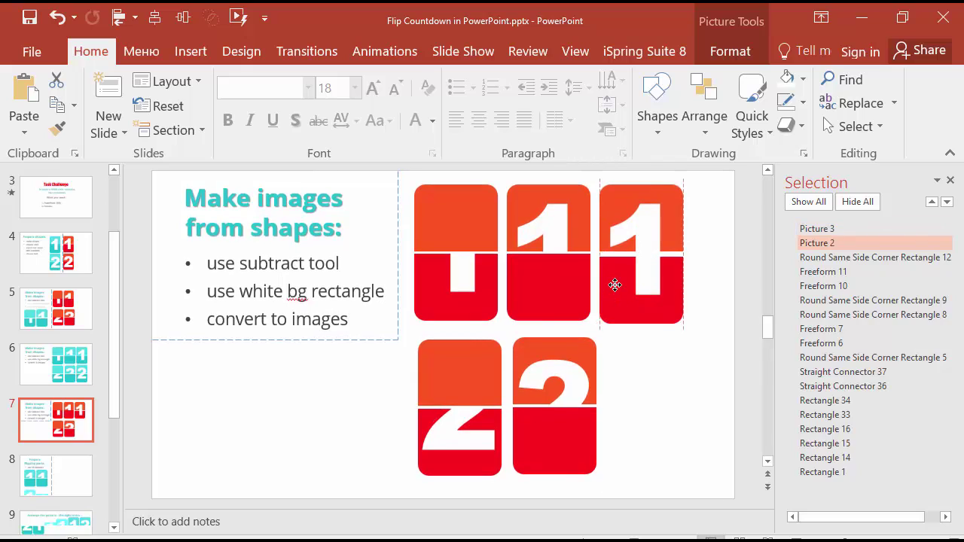
key("Up")
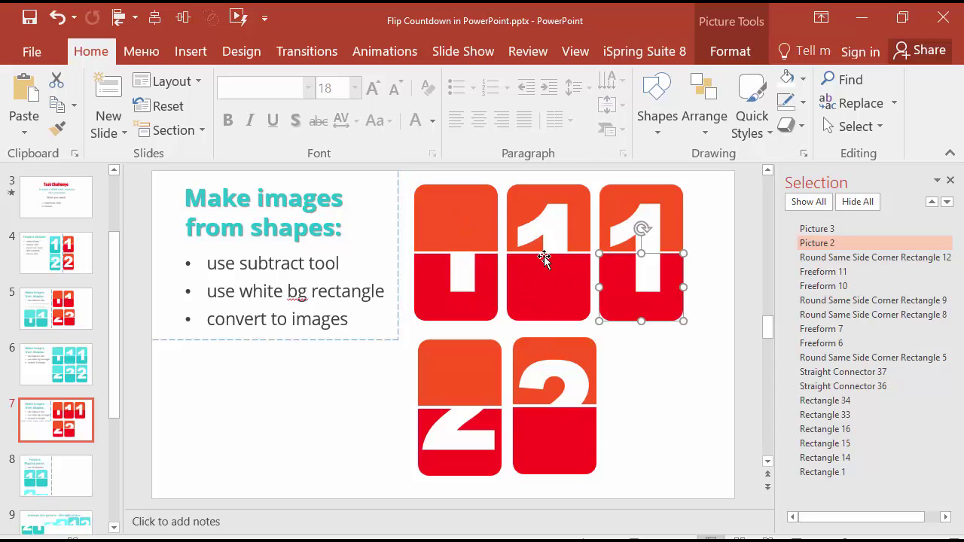
Step: Check the smart guides setting among the slide's grid and guides options
scroll(485, 313, "down", 2)
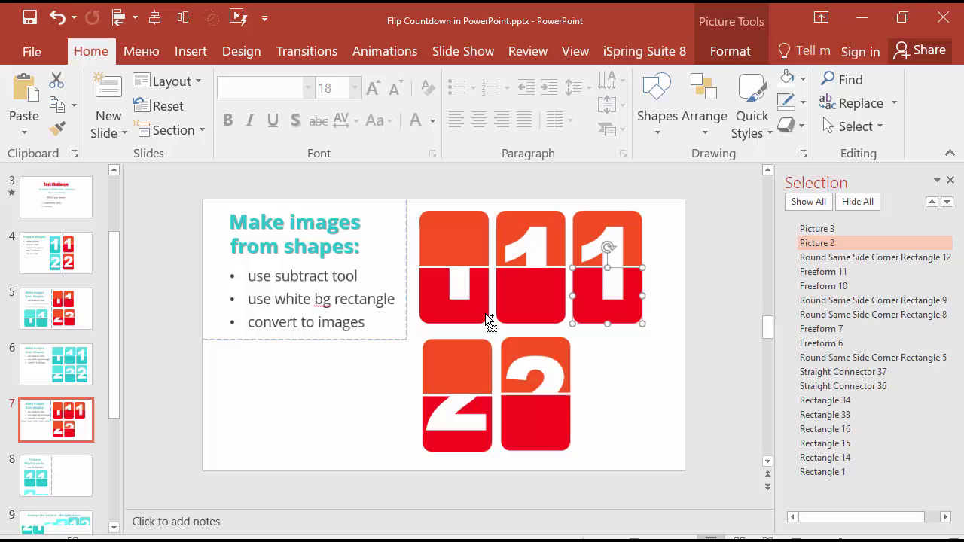
left_click(717, 262)
right_click(488, 176)
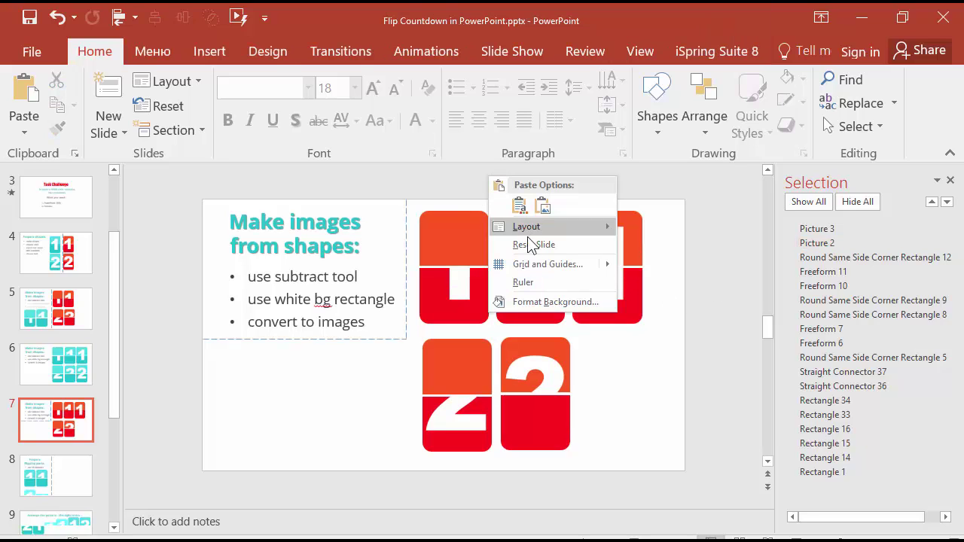
mouse_move(536, 263)
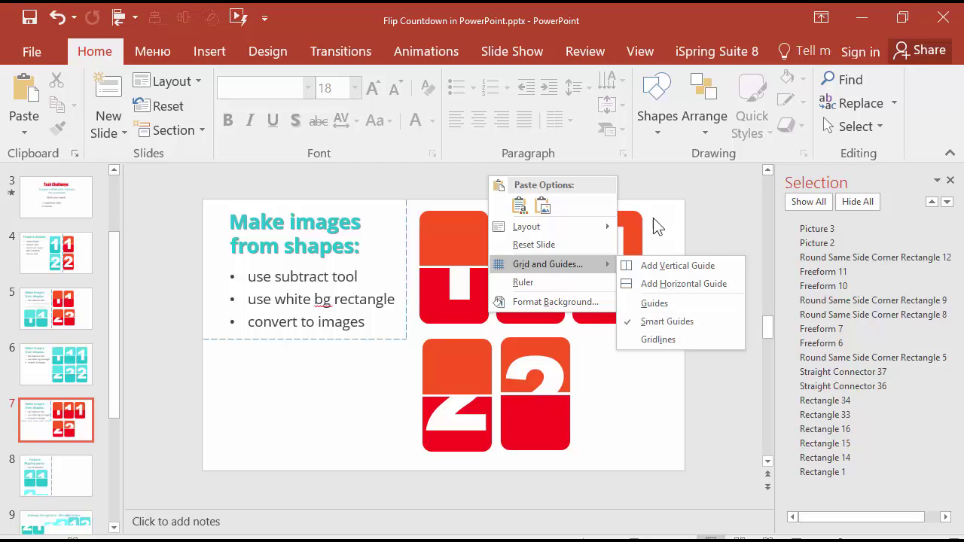
right_click(645, 168)
right_click(590, 180)
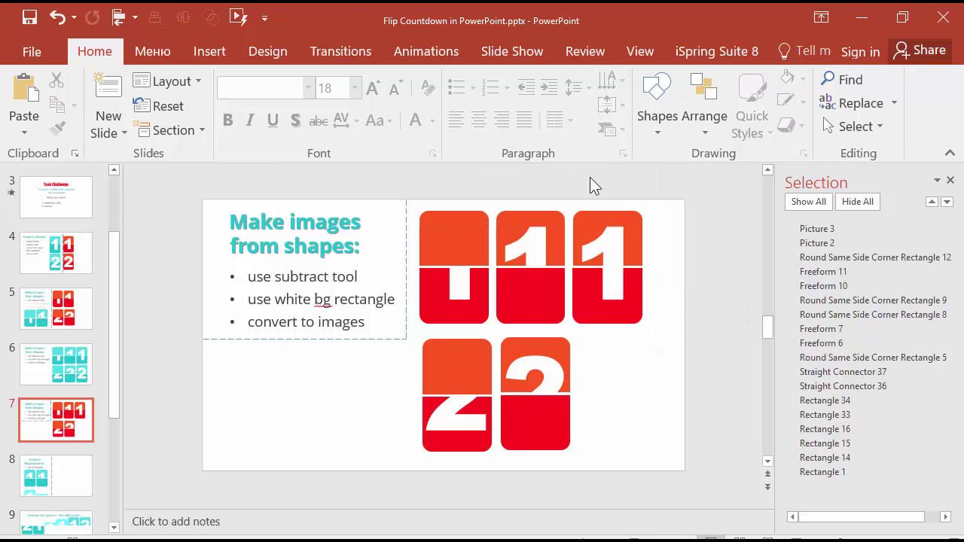
right_click(533, 187)
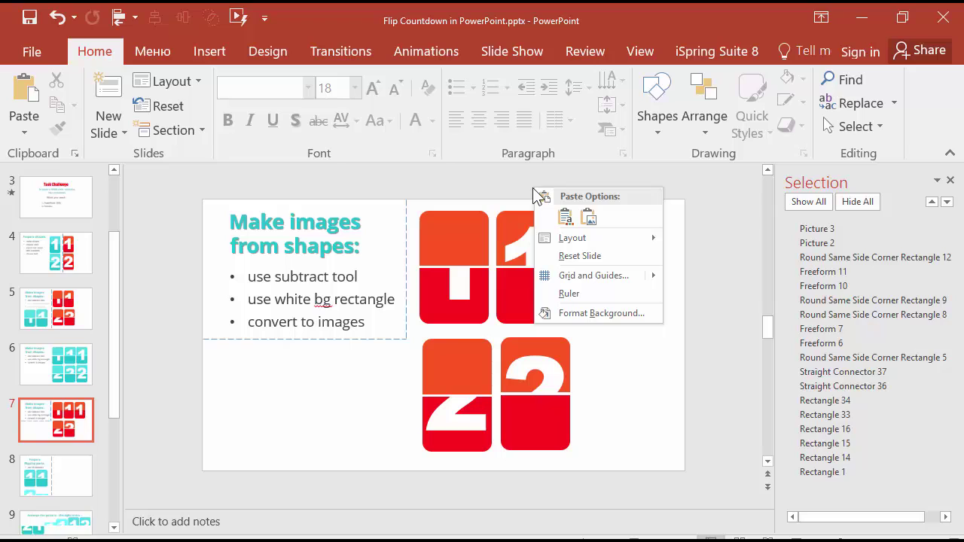
mouse_move(584, 276)
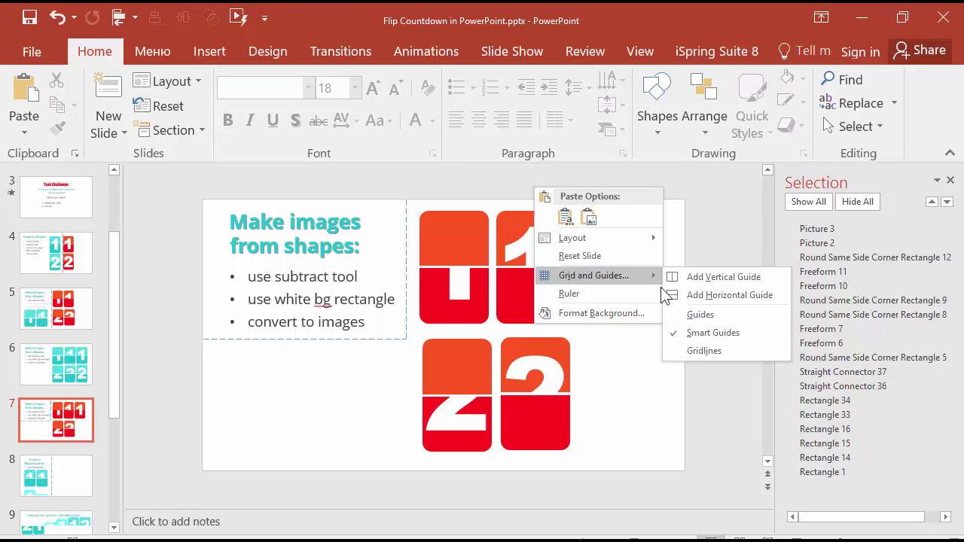
left_click(723, 224)
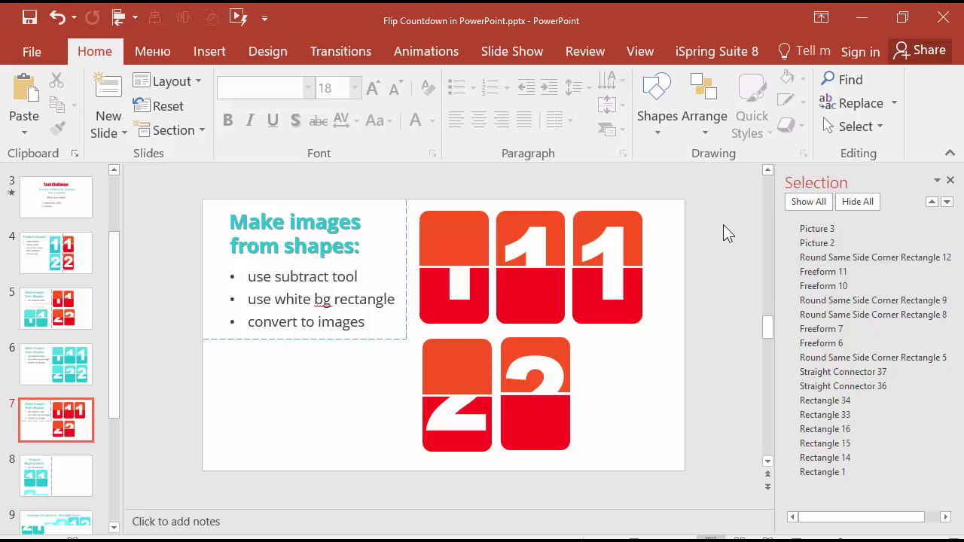
Step: Copy the upper 2 half with its white rectangle, paste it as a picture and place it beside the original
left_click(536, 378)
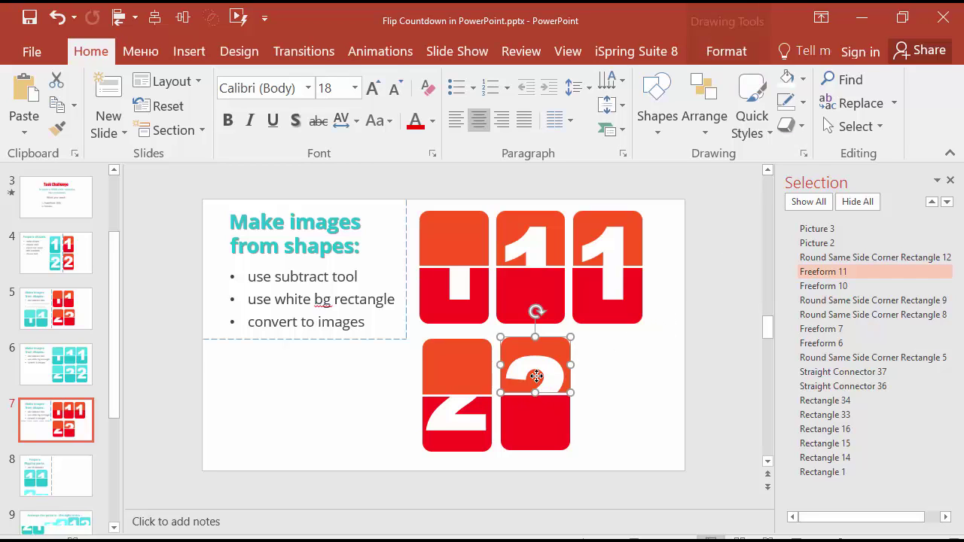
left_click(556, 371, "shift")
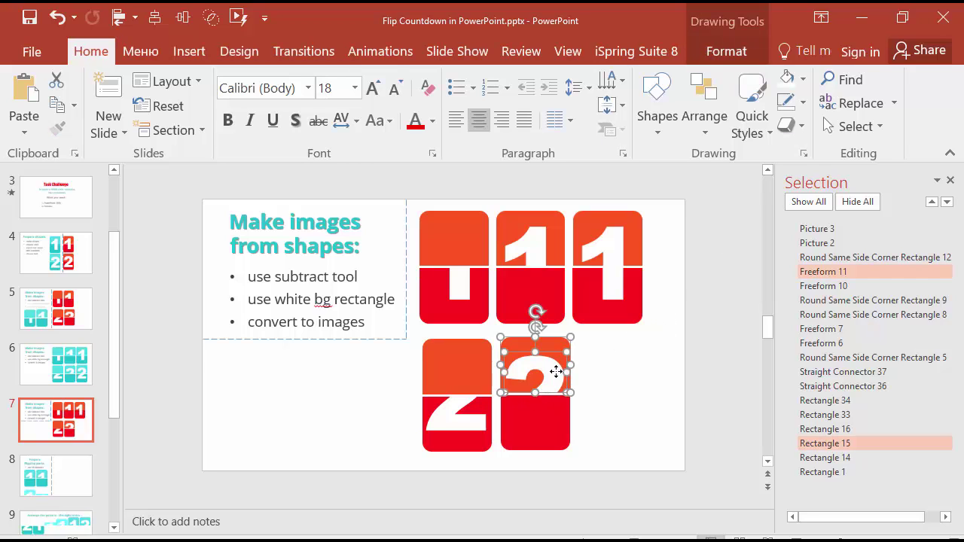
key("ctrl+c")
key("ctrl+v")
left_click(603, 405)
left_click(608, 450)
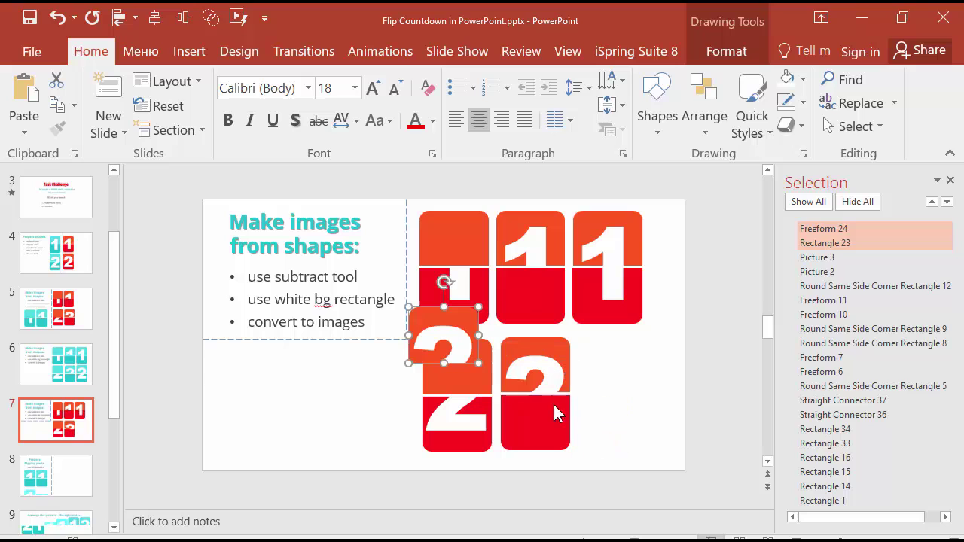
left_click_drag(458, 345, 621, 371)
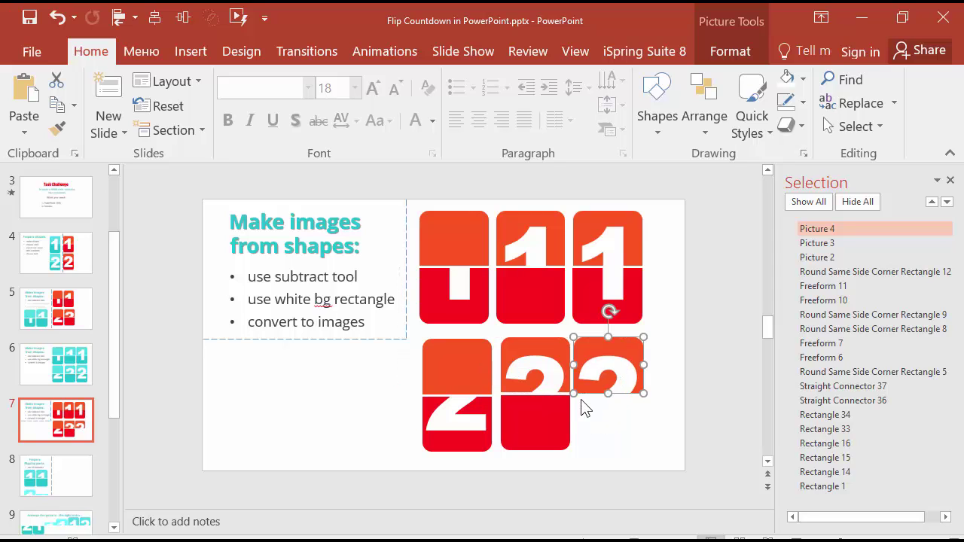
Step: Copy the lower 2 half with its white rectangle, paste it as a picture and align it beneath the upper 2 picture
scroll(674, 409, "up", 5)
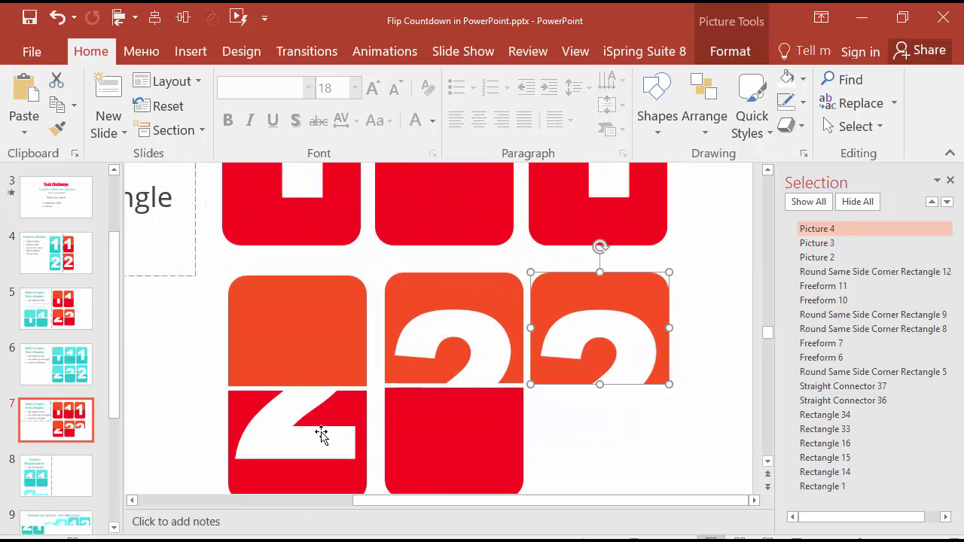
left_click(301, 445)
left_click(305, 448)
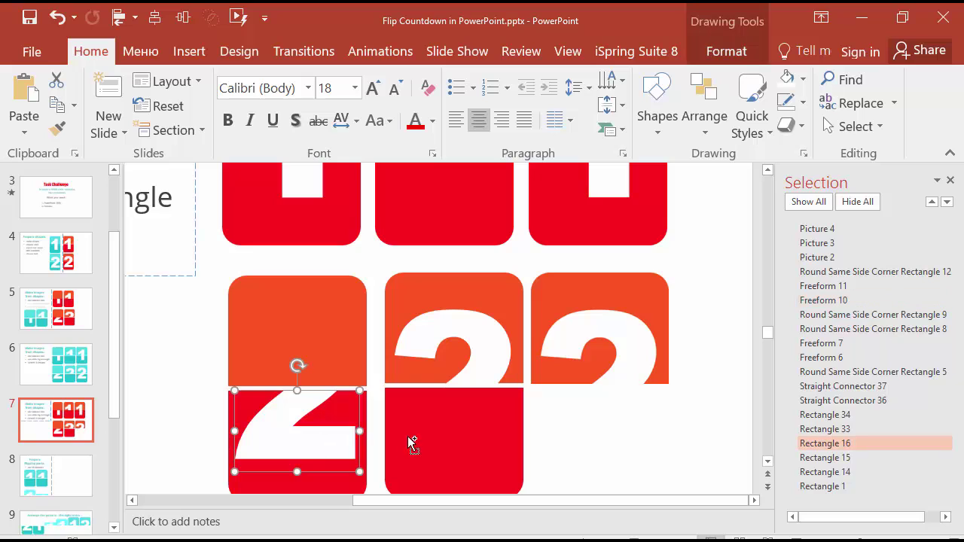
left_click(364, 414, "shift")
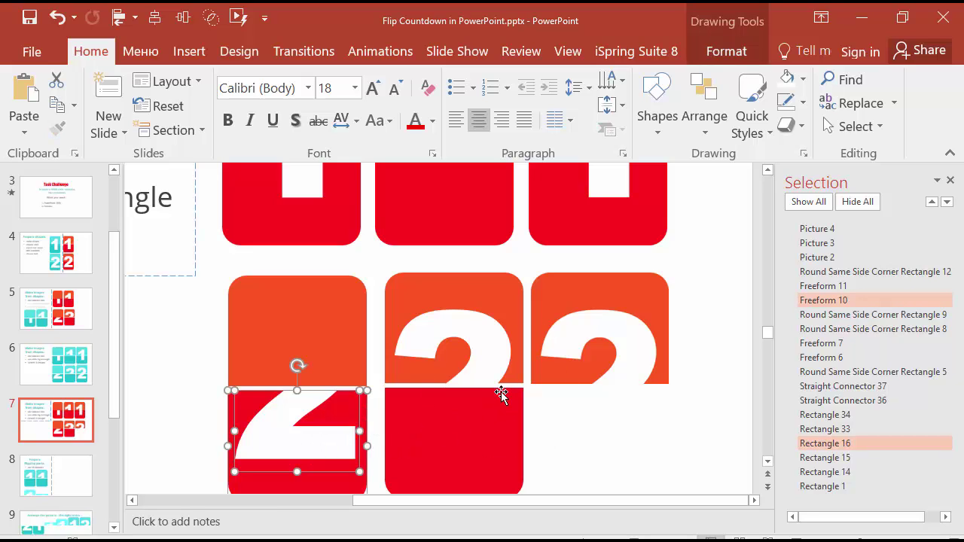
key("ctrl+v")
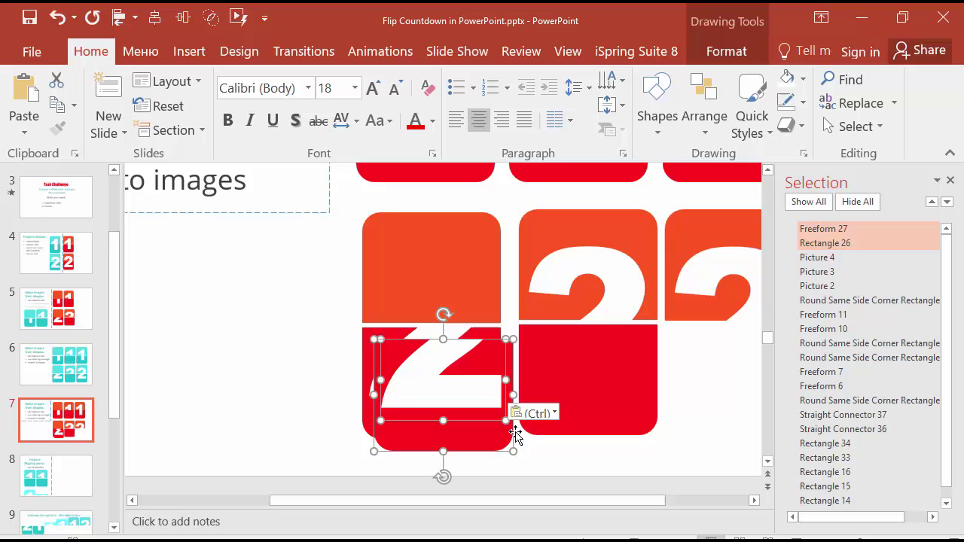
key("ctrl+u")
left_click_drag(445, 325, 723, 482)
left_click_drag(568, 506, 670, 508)
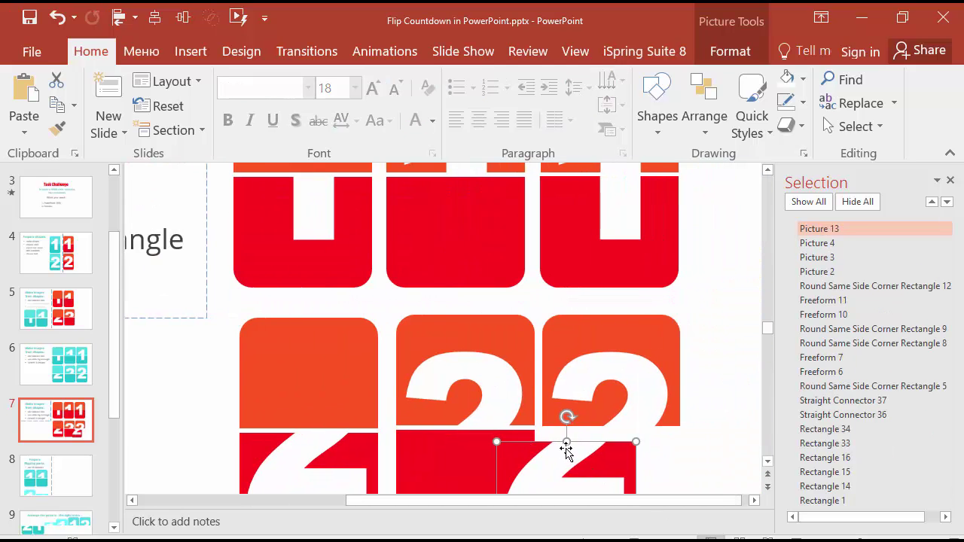
left_click_drag(566, 447, 619, 453)
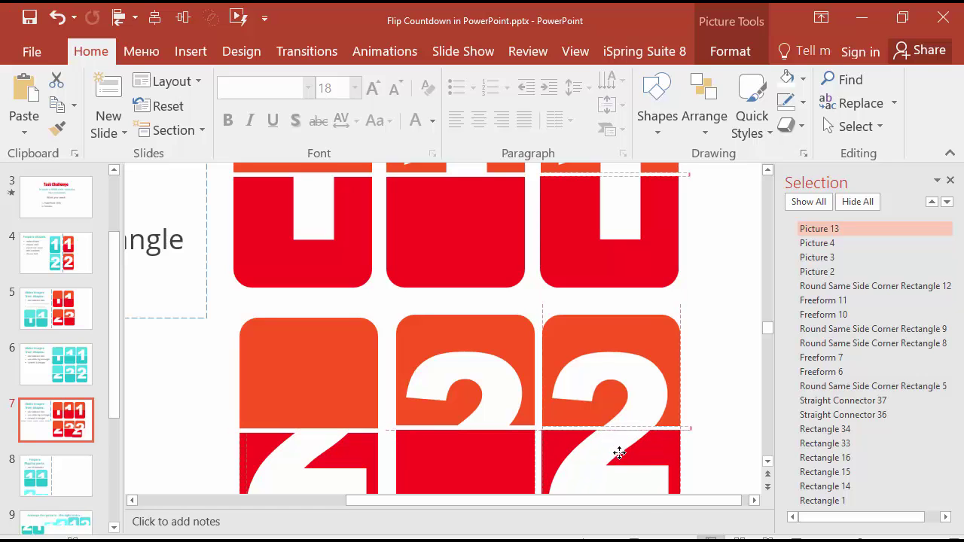
left_click(697, 418)
Step: Move the upper 2 picture up slightly above the lower 2 picture
scroll(698, 416, "down", 3, "ctrl")
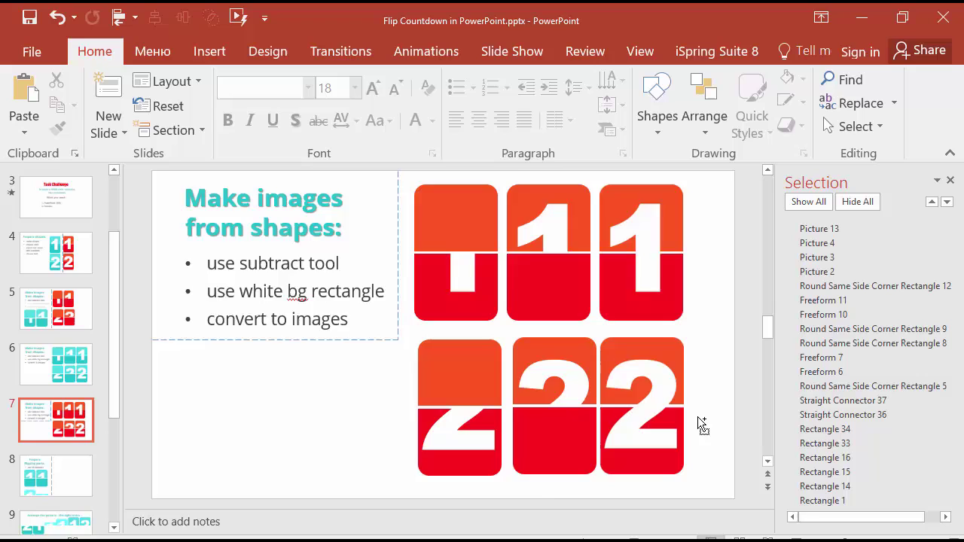
scroll(698, 416, "down", 2, "ctrl")
left_click(623, 370)
mouse_move(624, 370)
left_mouse_down()
mouse_move(543, 343)
mouse_move(534, 381)
mouse_move(542, 250)
mouse_move(555, 344)
mouse_move(623, 365)
left_mouse_up()
scroll(611, 321, "up", 3, "ctrl")
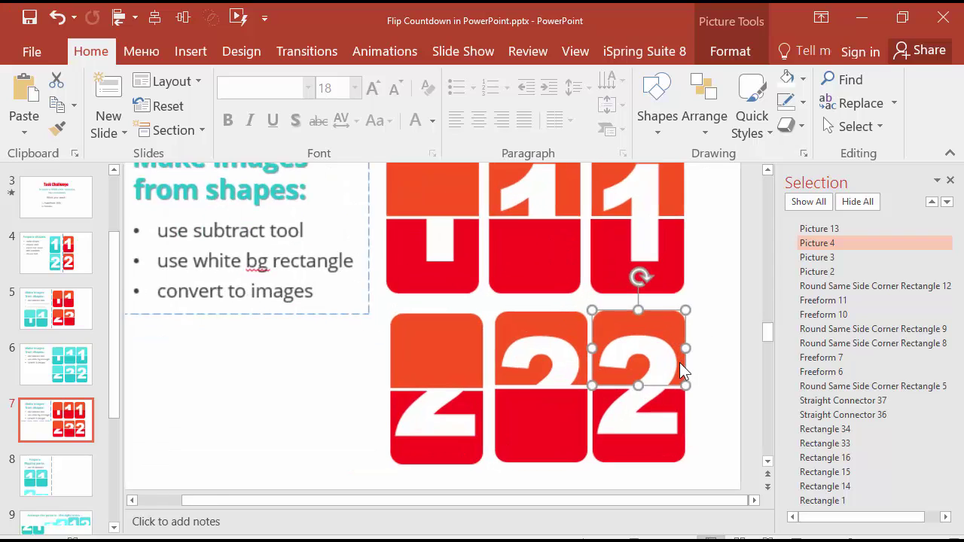
Step: Bring the first tile's lower 1 half shape on slide 7 to the front
left_click(543, 251)
left_click(434, 229)
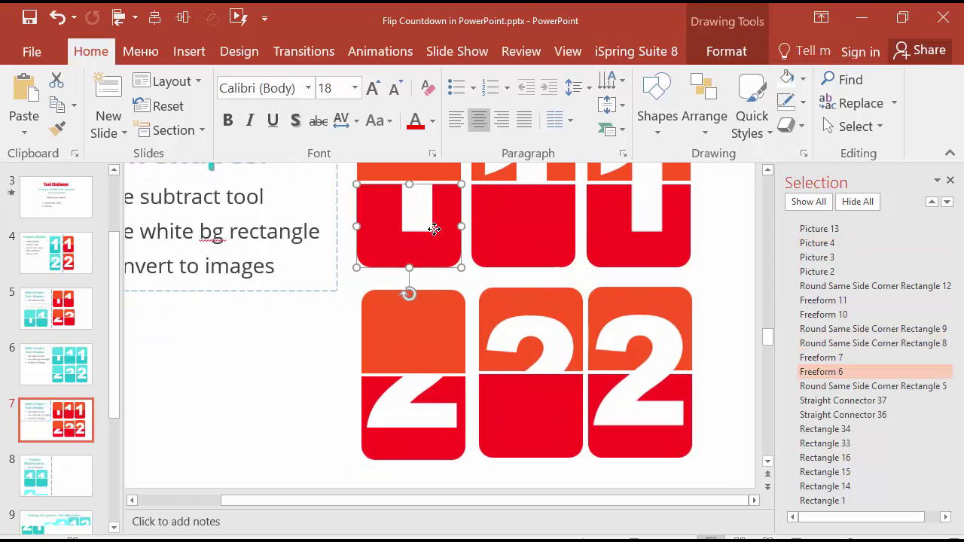
left_click_drag(391, 241, 381, 213)
right_click(411, 263)
left_click(461, 398)
Step: Examine the four picture halves of the 1 and 2 tiles on slide 7
left_click(245, 330)
scroll(312, 420, "down", 3)
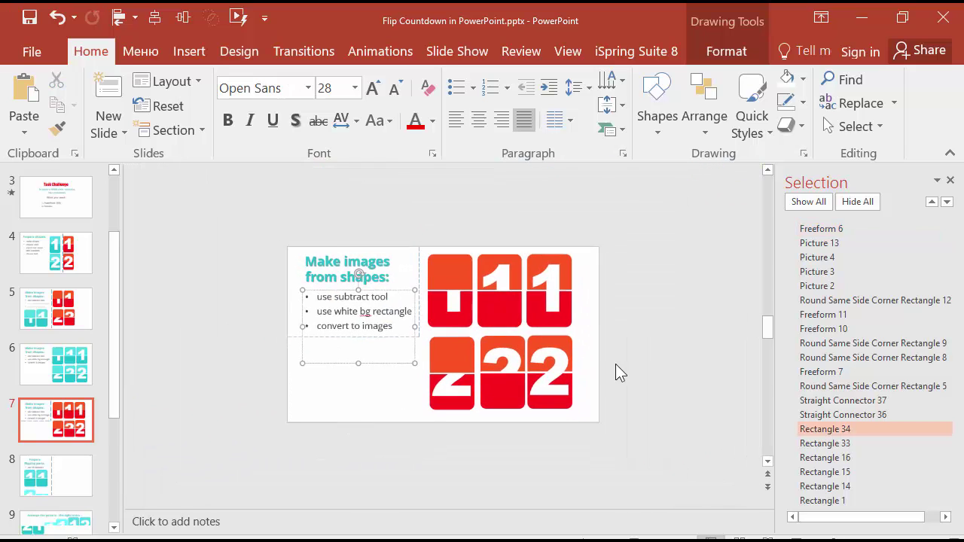
left_click(588, 378)
left_click(359, 338)
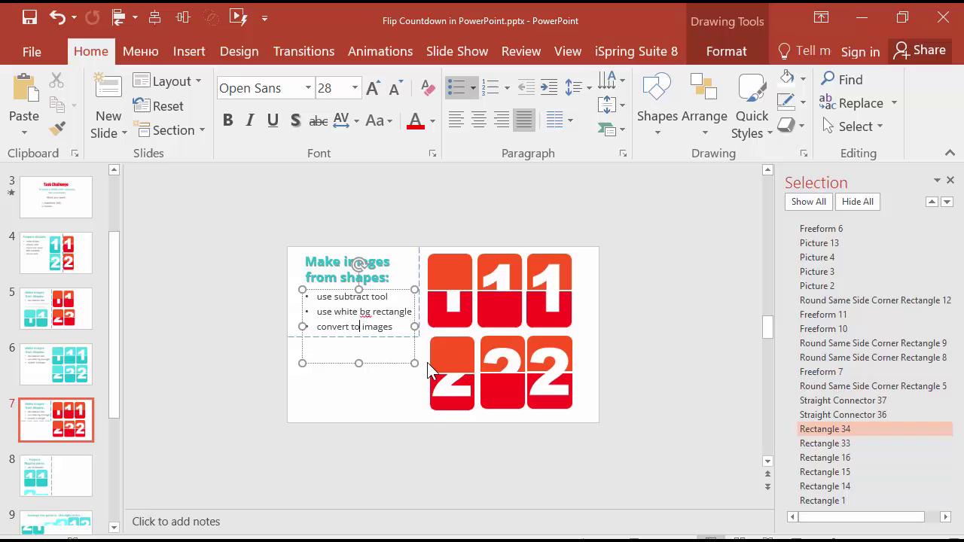
left_click(554, 277)
left_click(552, 316)
left_click(555, 369)
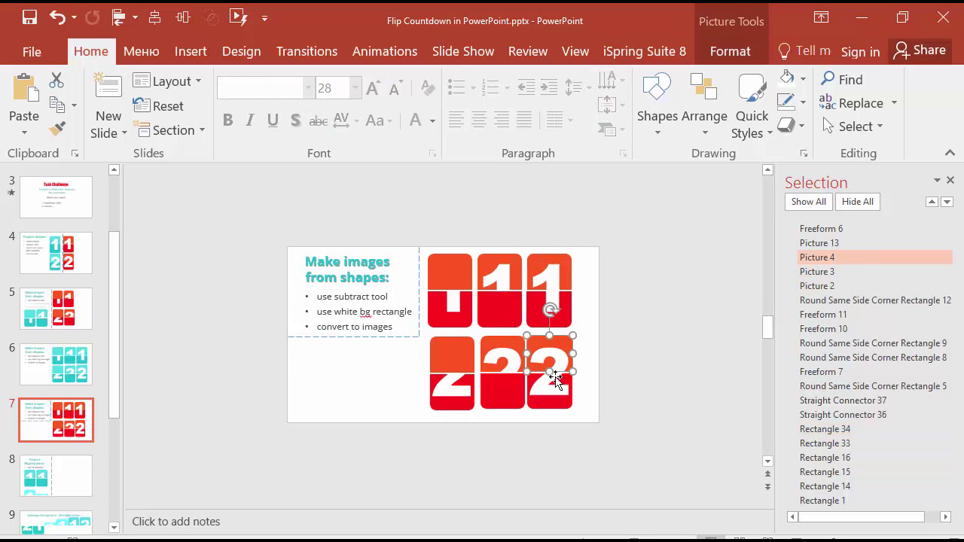
left_click(550, 385)
left_click(554, 304)
left_click(554, 272)
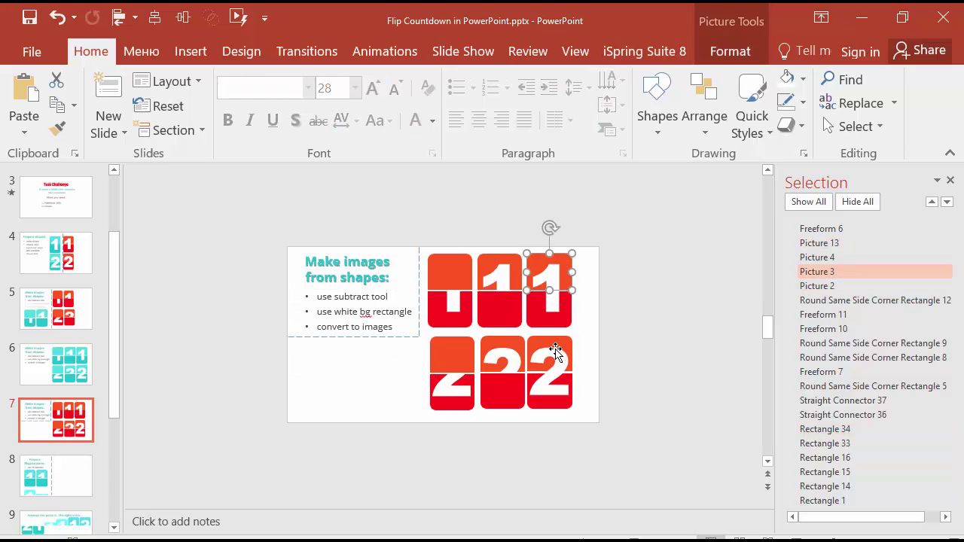
left_click(555, 356)
left_click(558, 399)
Step: Open slide 8, the "Prepare flipping parts" slide
left_click(54, 479)
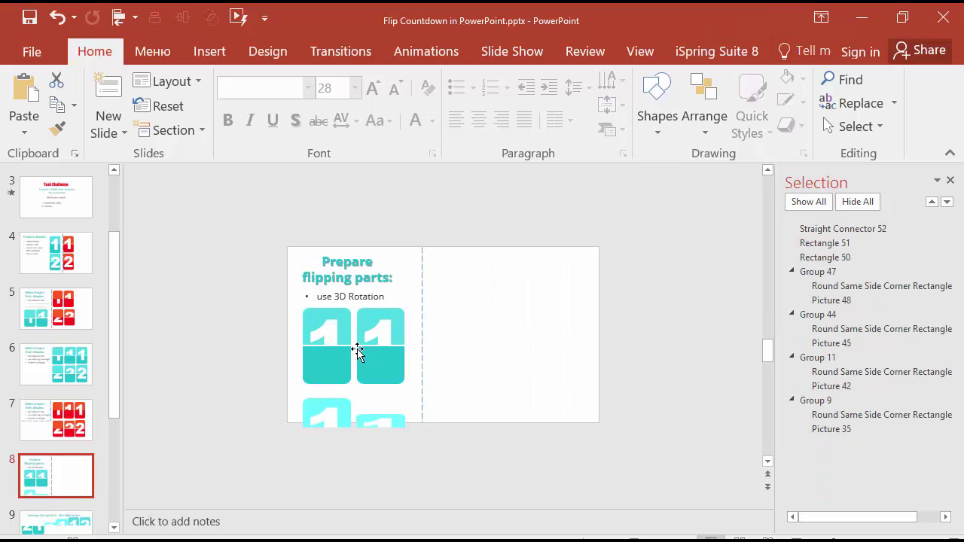
scroll(486, 365, "down", 1)
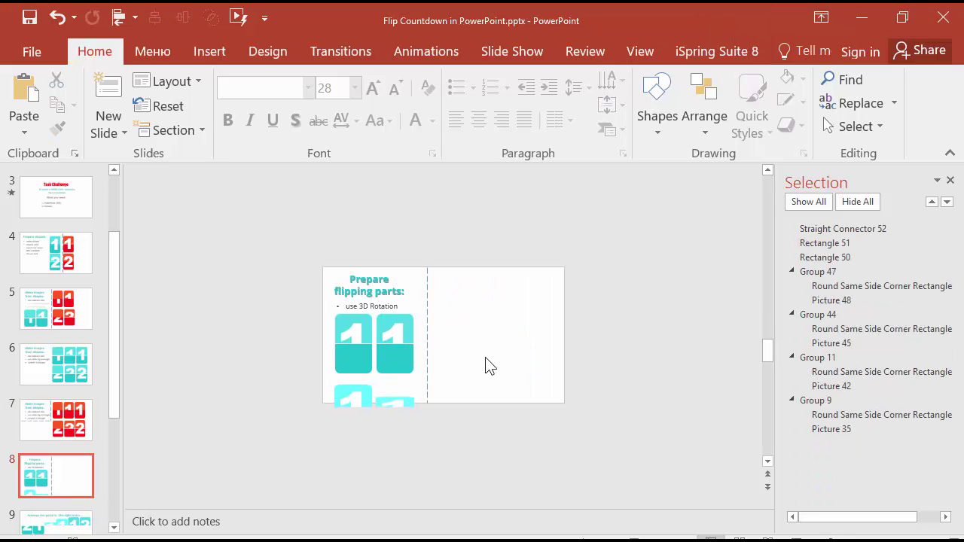
Step: Move the two light turquoise rotated 1 parts on slide 8 slightly down, away from the full-size tiles
left_click(344, 403)
left_click(414, 413)
left_click(351, 399)
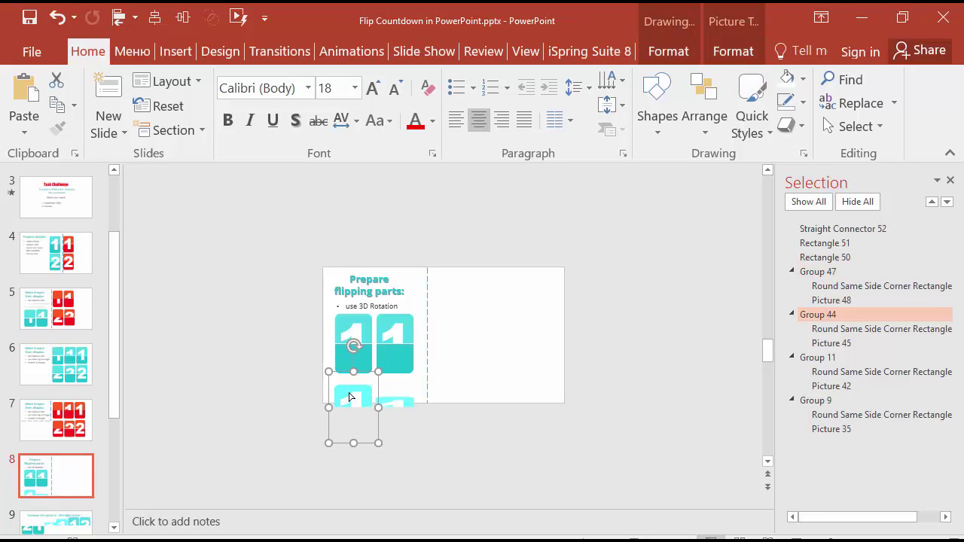
mouse_move(328, 388)
left_mouse_down()
mouse_move(478, 319)
mouse_move(452, 286)
mouse_move(447, 316)
mouse_move(458, 308)
mouse_move(311, 402)
mouse_move(329, 389)
left_mouse_up()
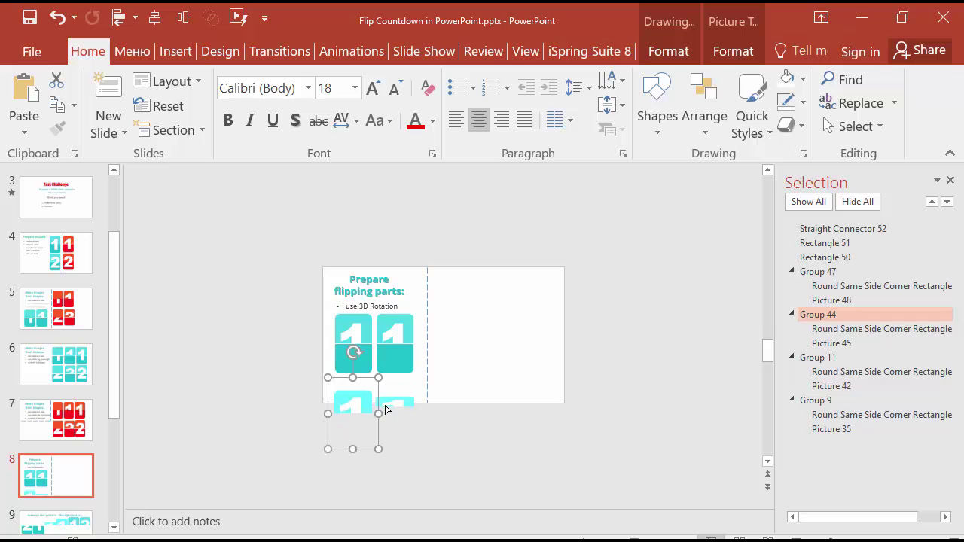
left_click(414, 392)
left_click_drag(453, 370, 419, 392)
Step: Copy the upper and lower 1 pictures of the third red tile from slide 7 to slide 8, placing them beside the dashed line
left_click(79, 434)
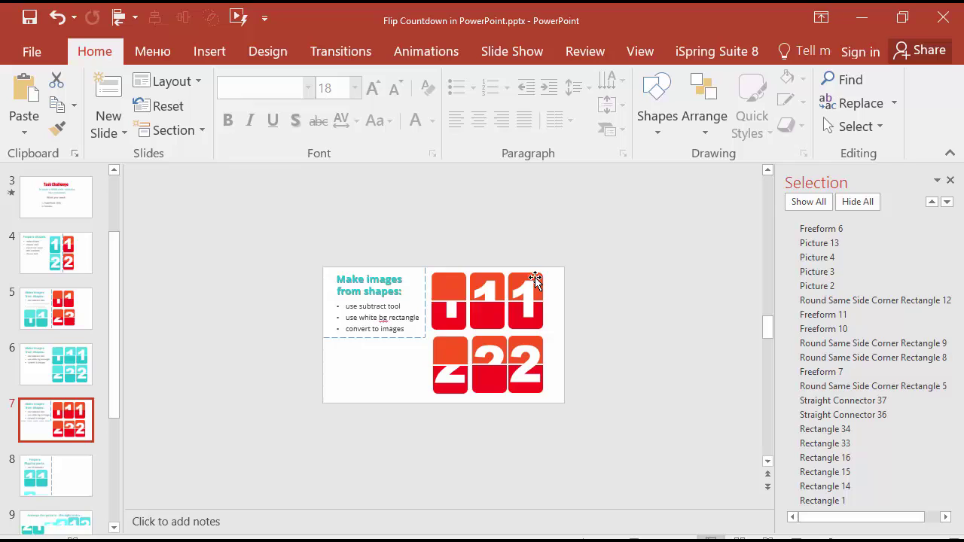
left_click(534, 285)
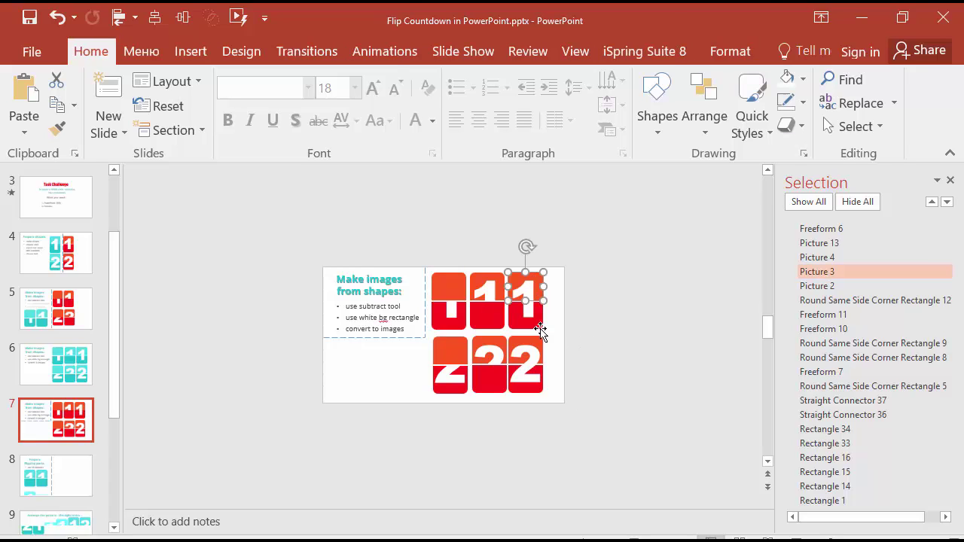
left_click(537, 316, "ctrl")
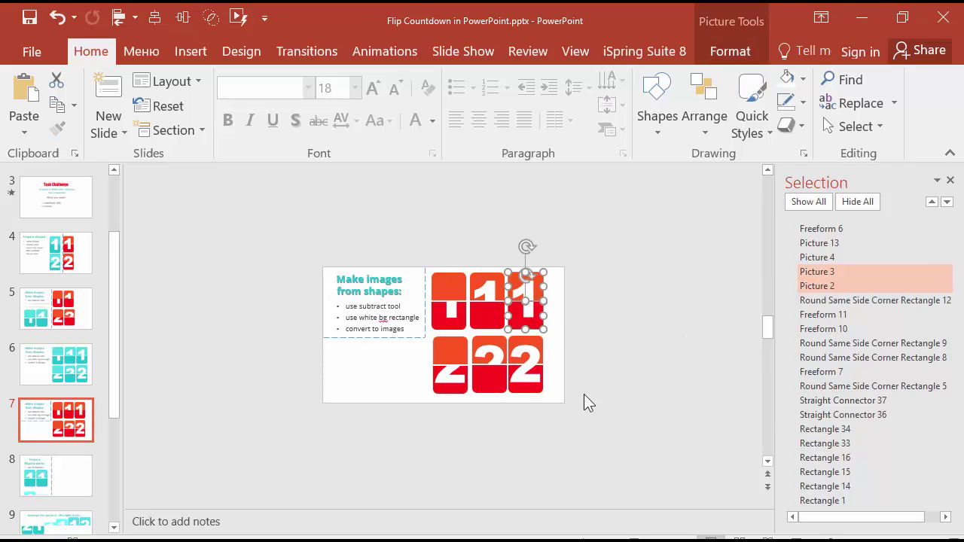
left_click(50, 482)
key("ctrl+v")
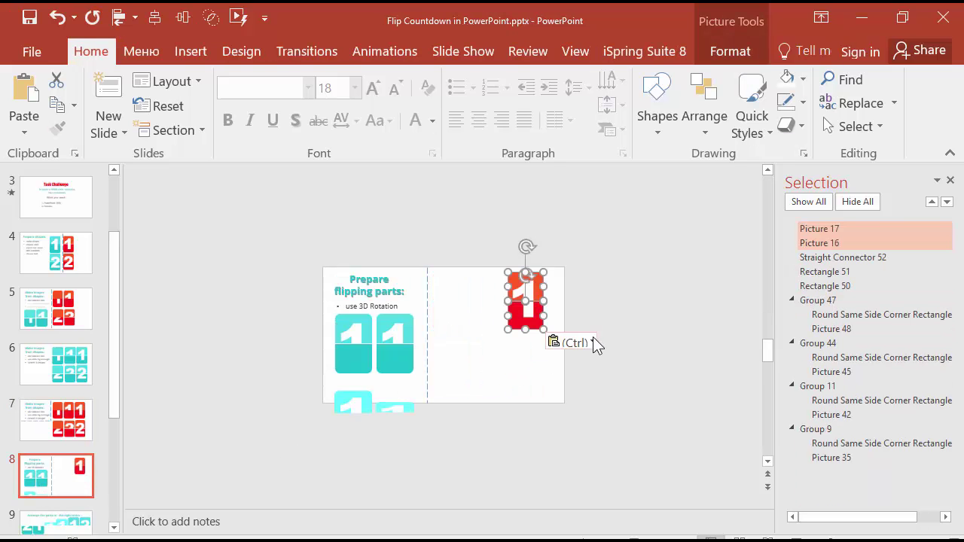
scroll(631, 354, "up", 4)
Step: Copy the plain orange upper half and plain red lower half from slide 7 to slide 8, and place them beside the 1 tile
left_click(91, 420)
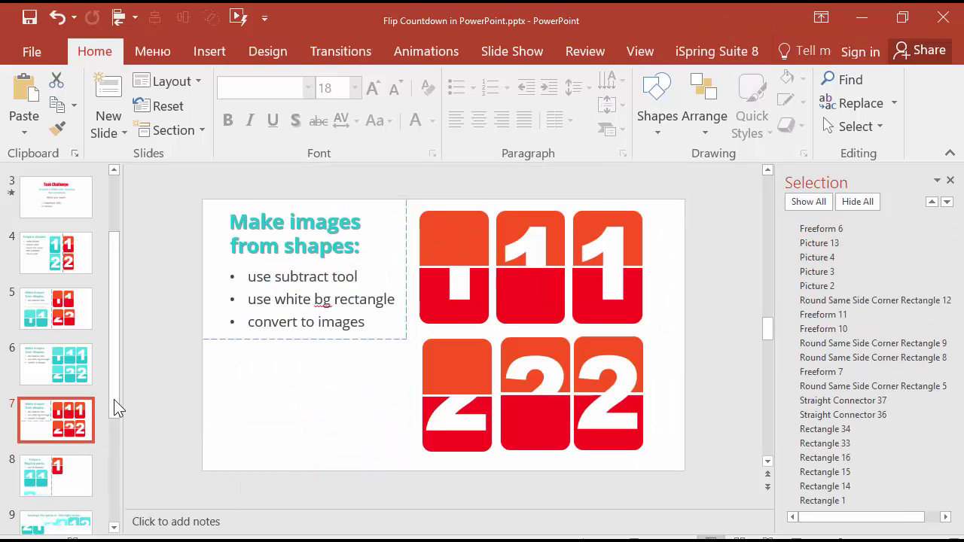
left_click(437, 235)
left_click(530, 308, "shift")
key("ctrl+c")
scroll(536, 459, "down", 2)
key("ctrl+v")
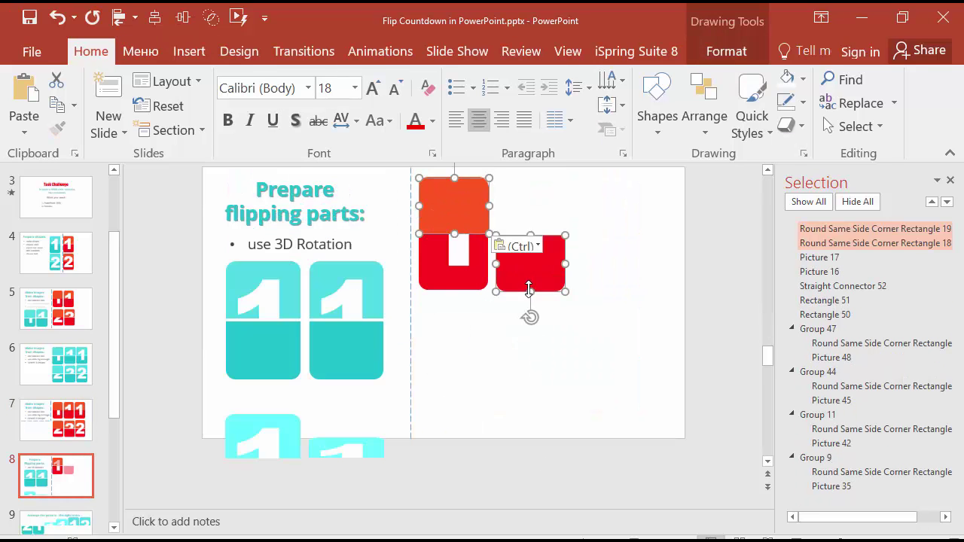
left_click_drag(611, 278, 605, 276)
Step: Duplicate the upper 1 picture and place the copy directly above the plain red lower half
key("Tab")
key("ctrl+d")
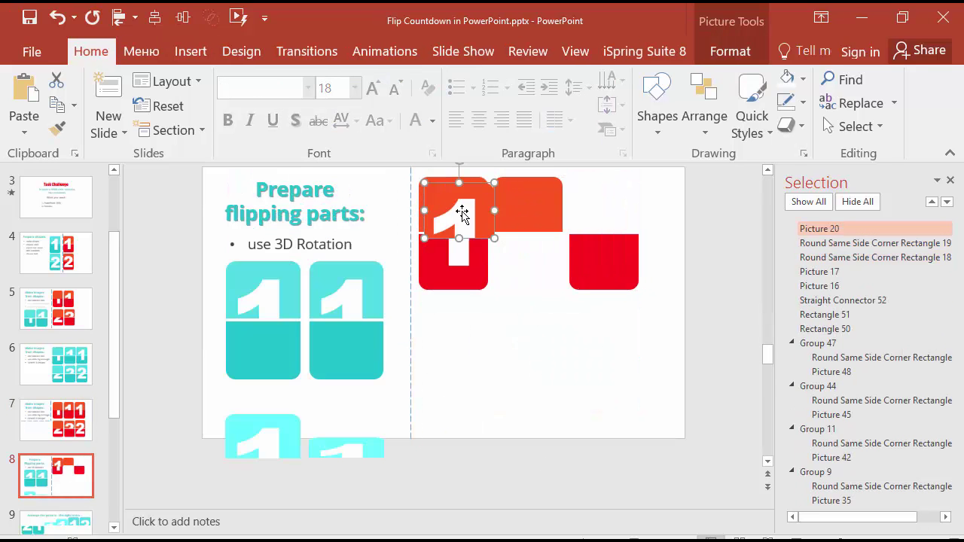
left_click_drag(458, 204, 608, 209)
Step: Delete the middle tile with the plain orange upper half and move the upper 1 with the red lower half into its place
key("Tab")
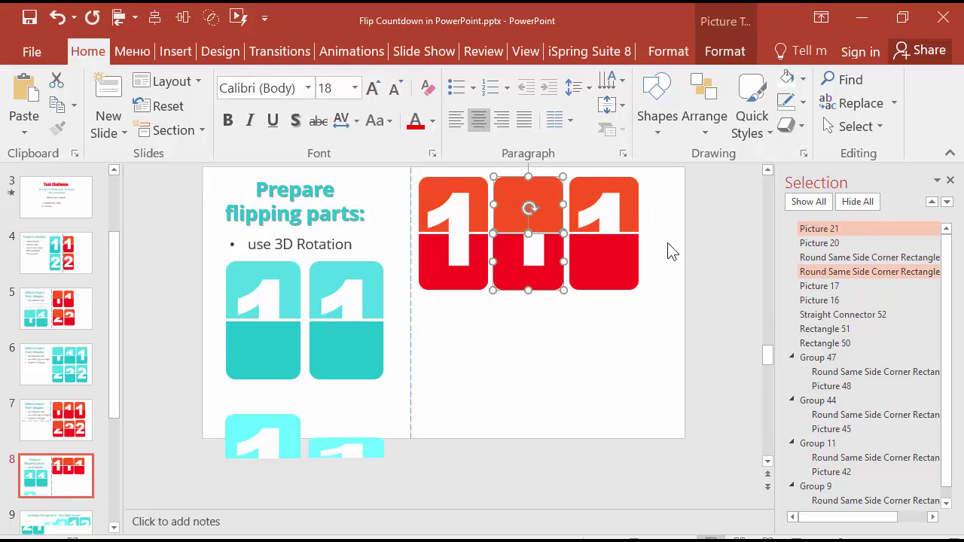
key("Delete")
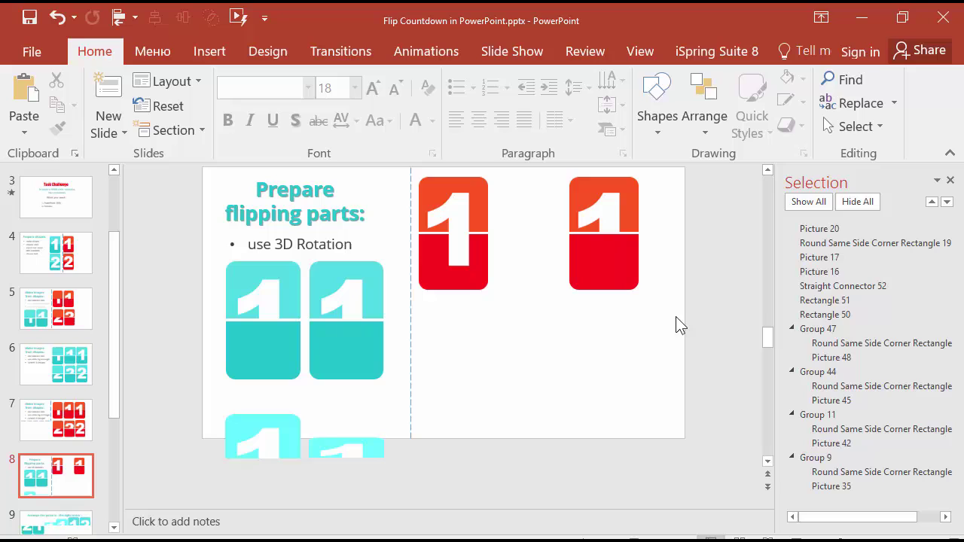
left_click_drag(676, 324, 508, 189)
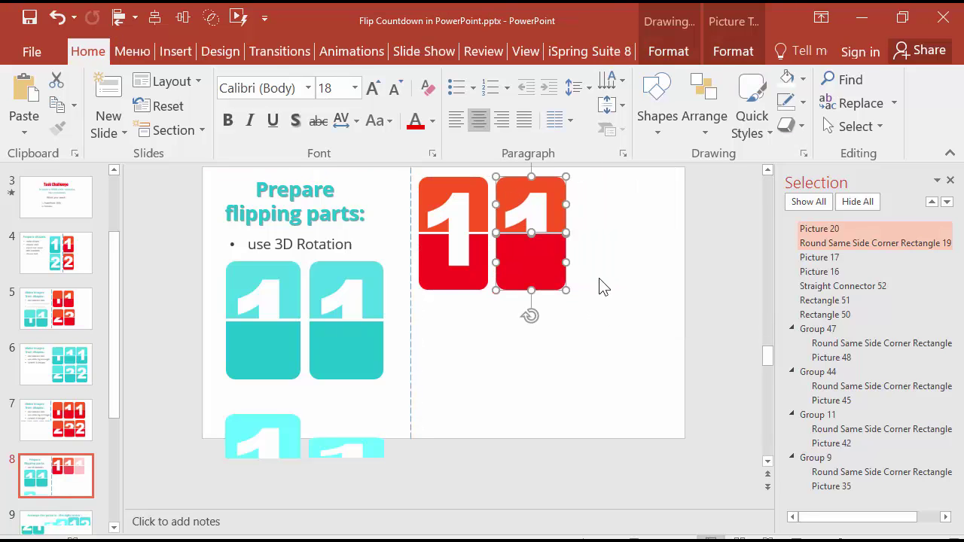
Step: Duplicate the second tile, upper 1 picture and red lower half together, and align the copy as a third tile in the row
left_click_drag(611, 315, 484, 168)
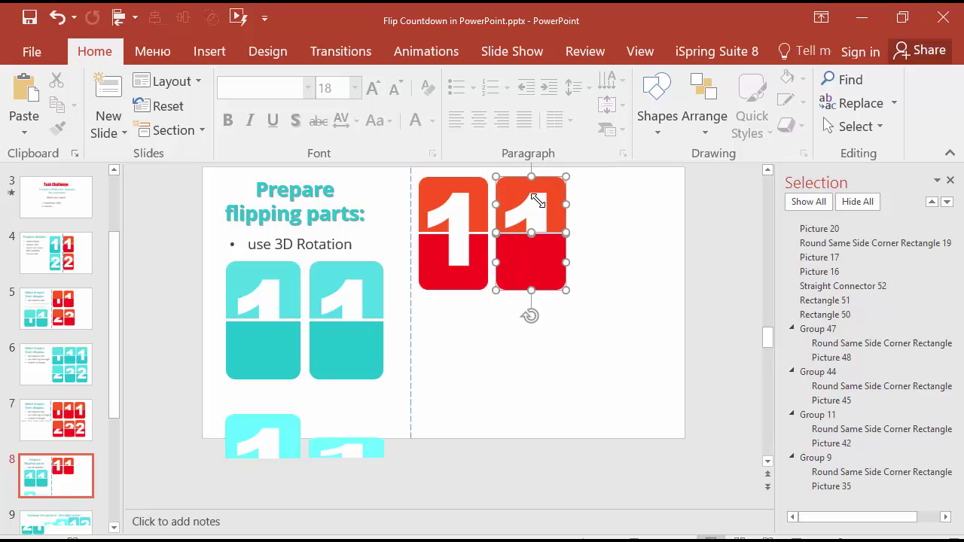
left_click_drag(555, 273, 629, 266)
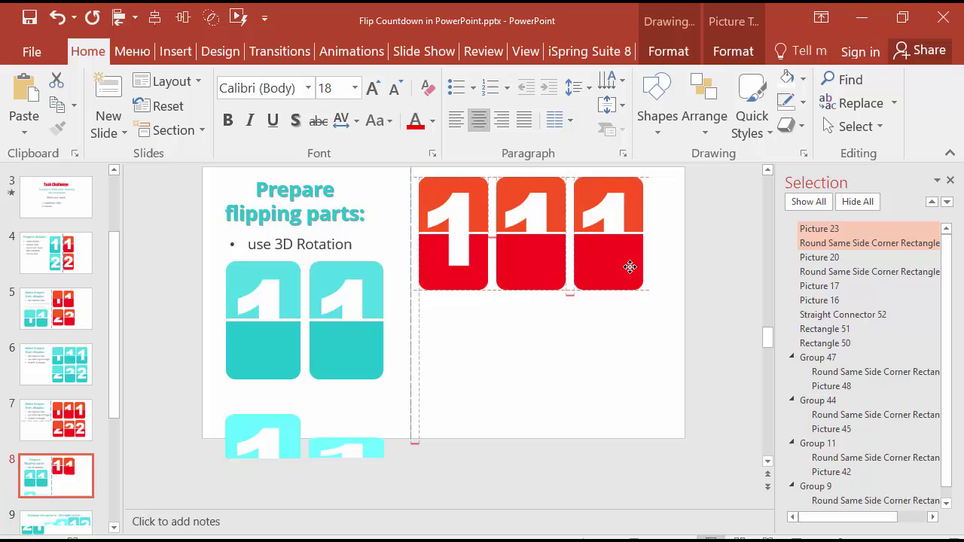
left_click(549, 415)
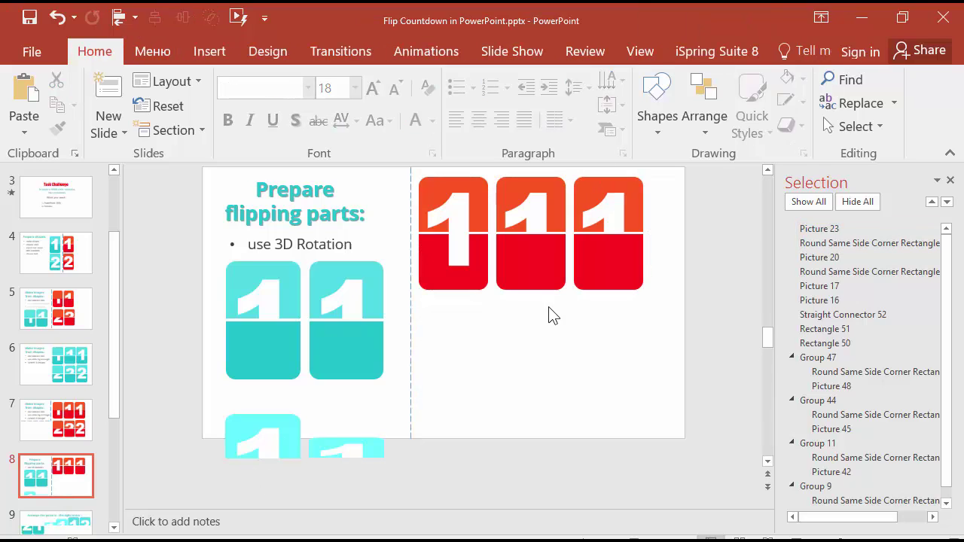
Step: Remove the fill and outline of the second tile's lower half, and group it with the upper 1 picture
left_click(520, 275)
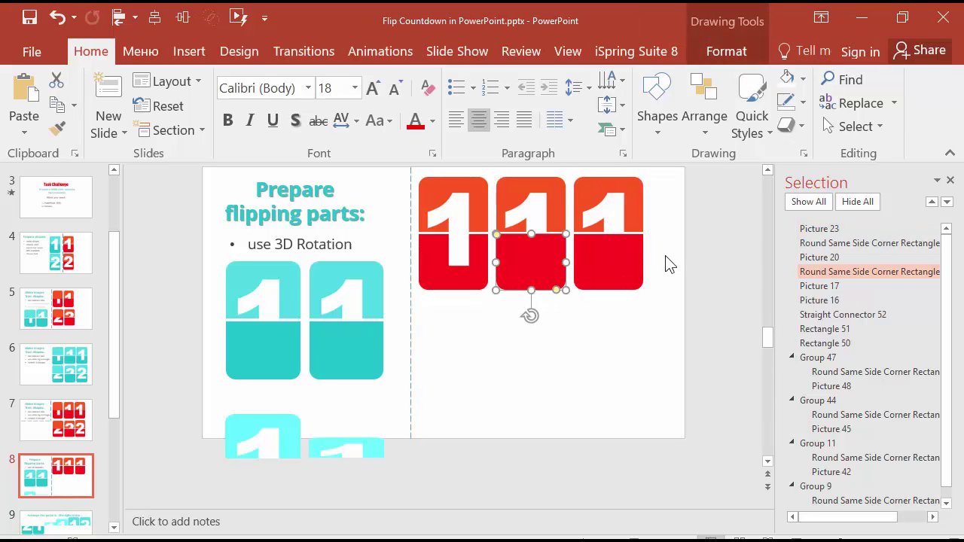
left_click(709, 50)
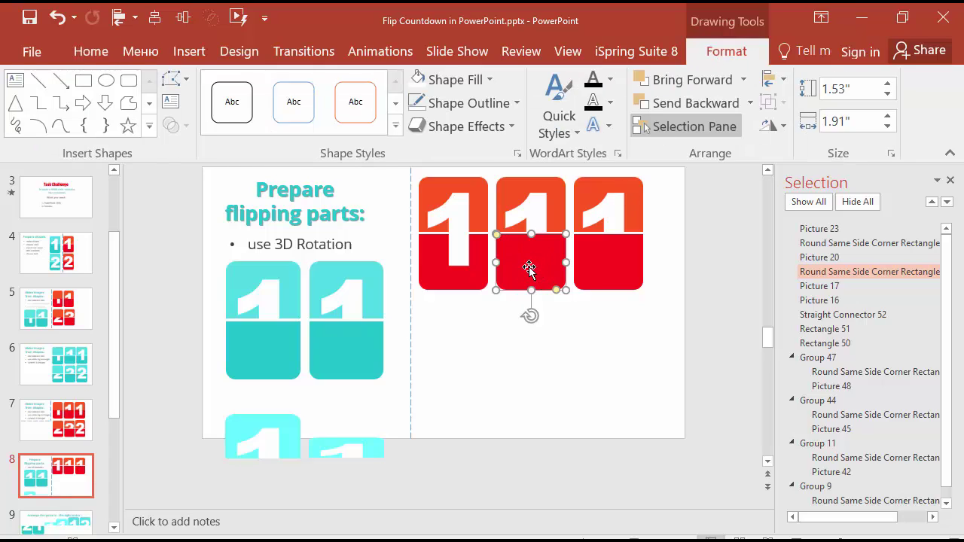
left_click(445, 79)
left_click(451, 284)
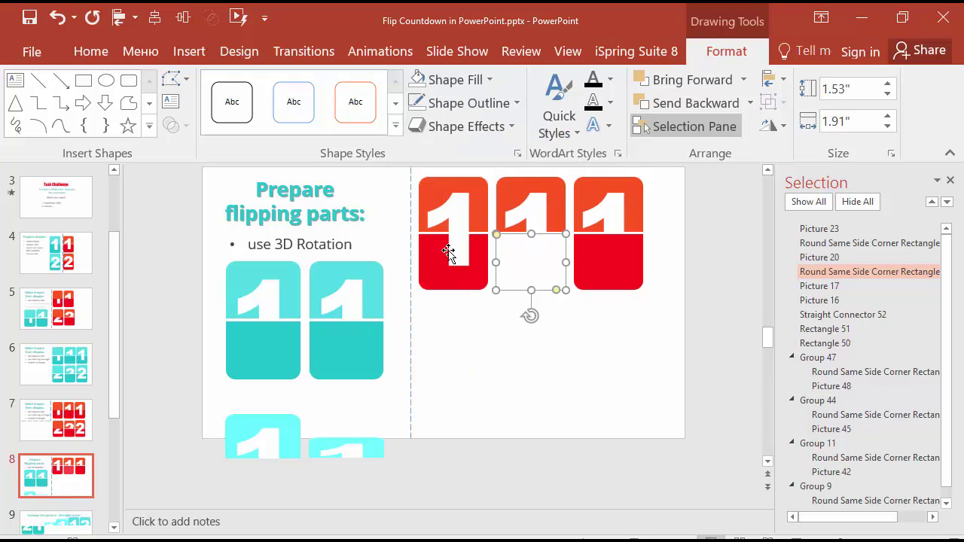
left_click(443, 105)
left_click(456, 307)
left_click(518, 219, "ctrl")
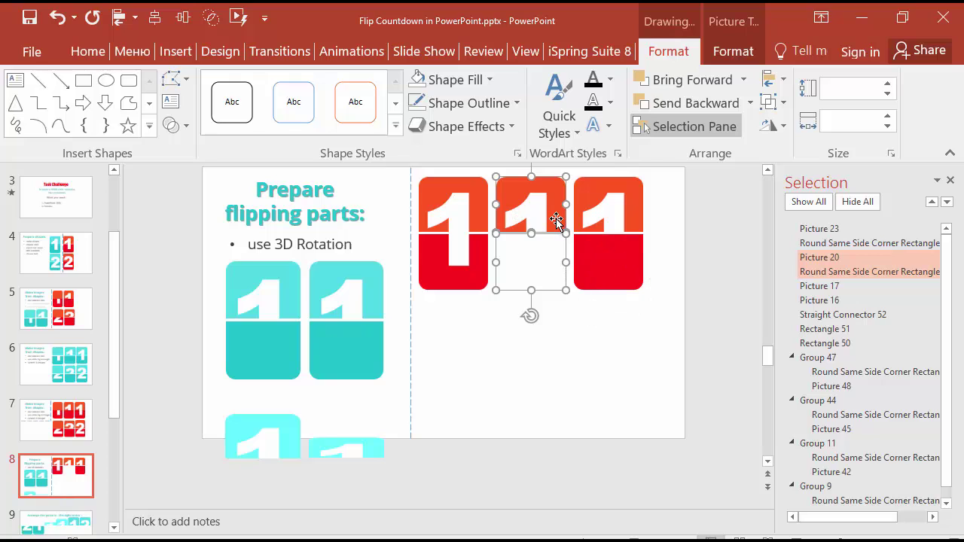
key("ctrl+g")
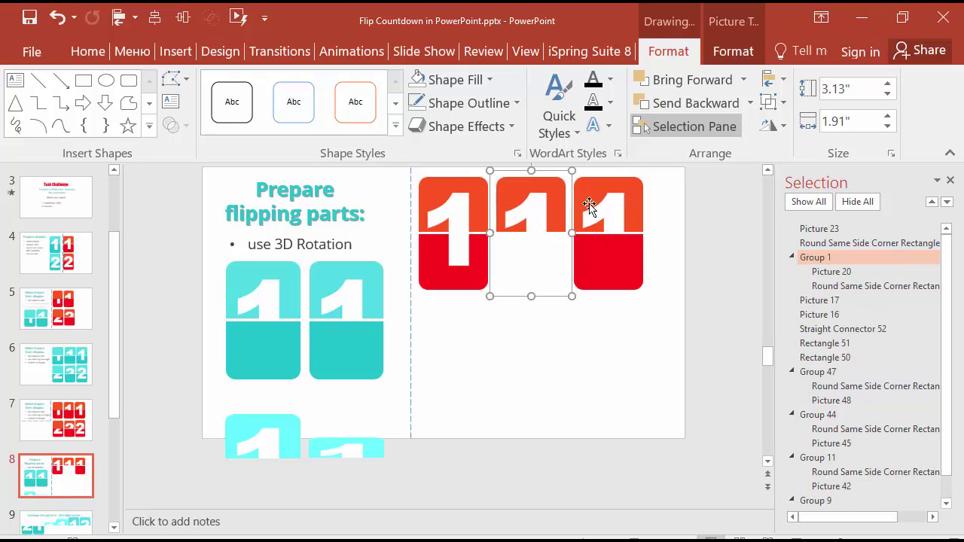
Step: Remove the fill of the third tile's lower half, and group it with the upper 1 picture
left_click(609, 241)
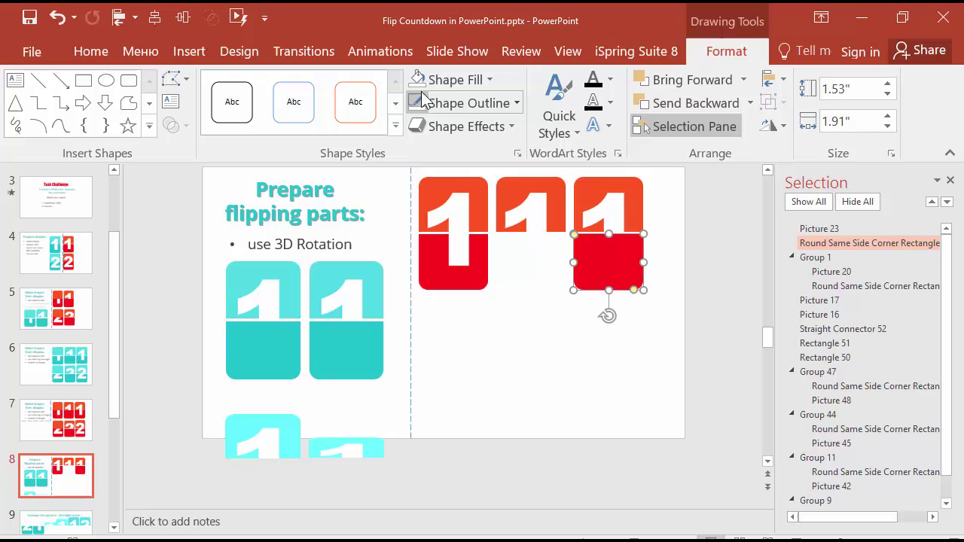
left_click(434, 79)
left_click(617, 209, "shift")
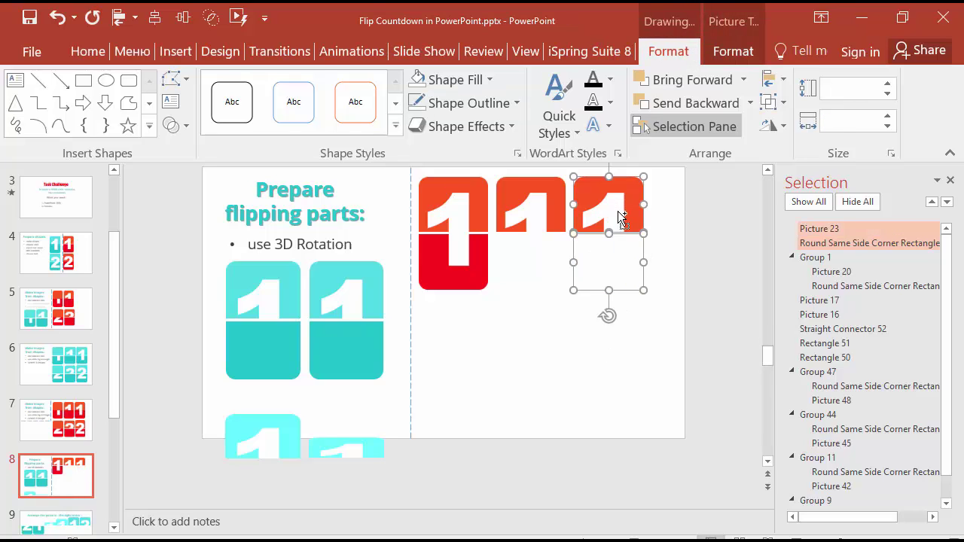
key("ctrl+g")
Step: Set the 3-D Rotation of the second tile's group to 40° around the Y axis
left_click(540, 222)
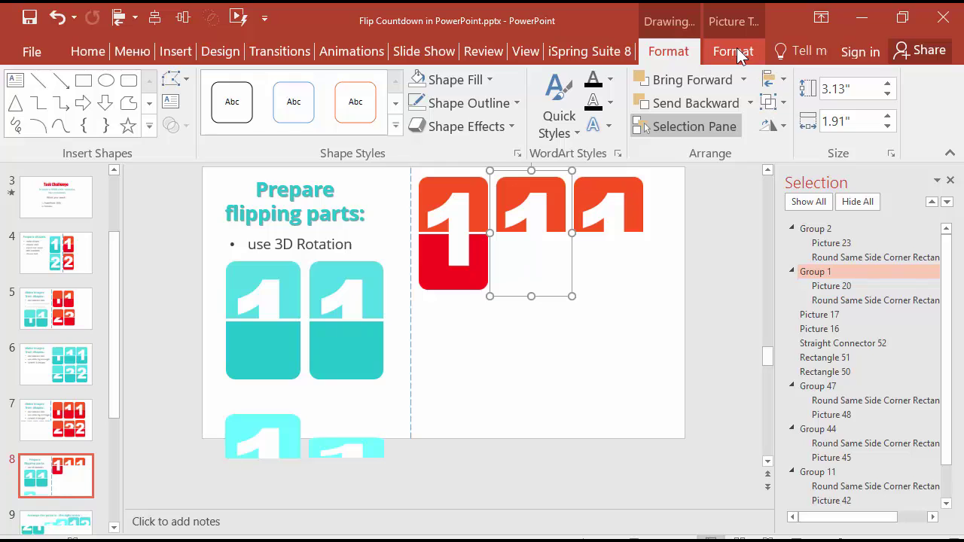
left_click(517, 153)
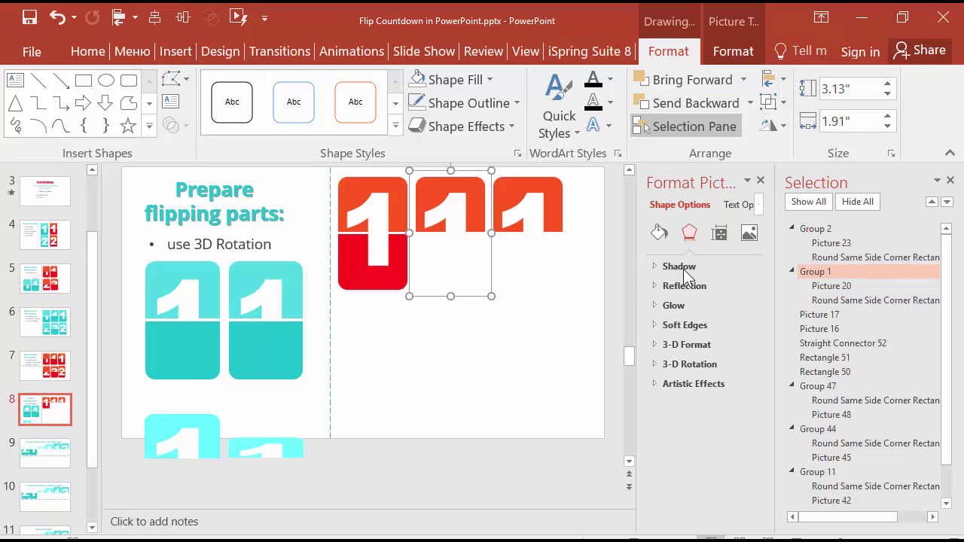
left_click(695, 345)
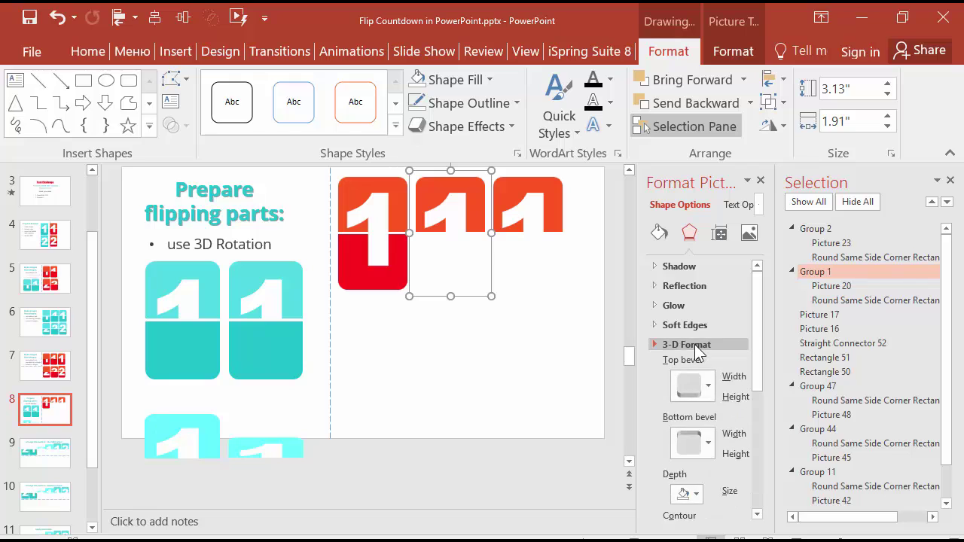
left_click(695, 345)
left_click(691, 364)
scroll(712, 402, "down", 2)
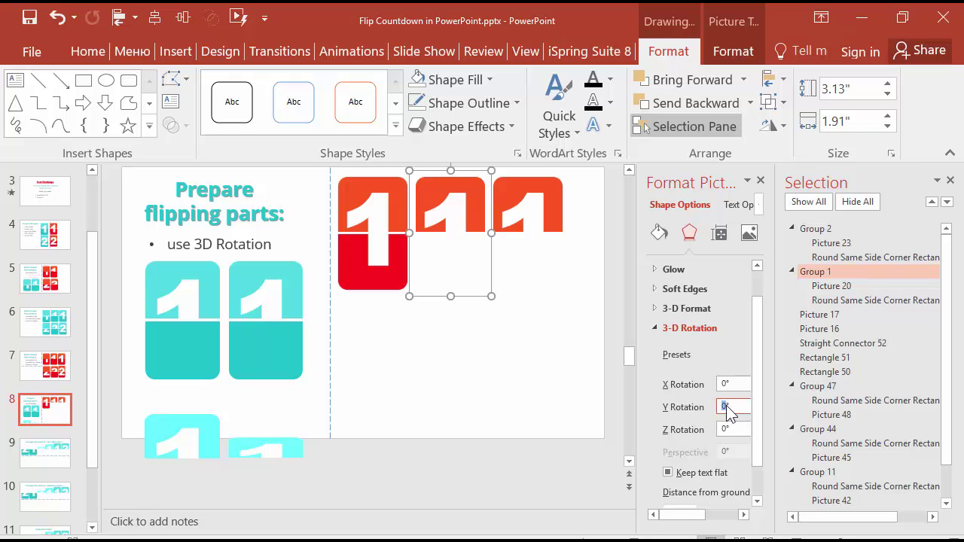
type("40")
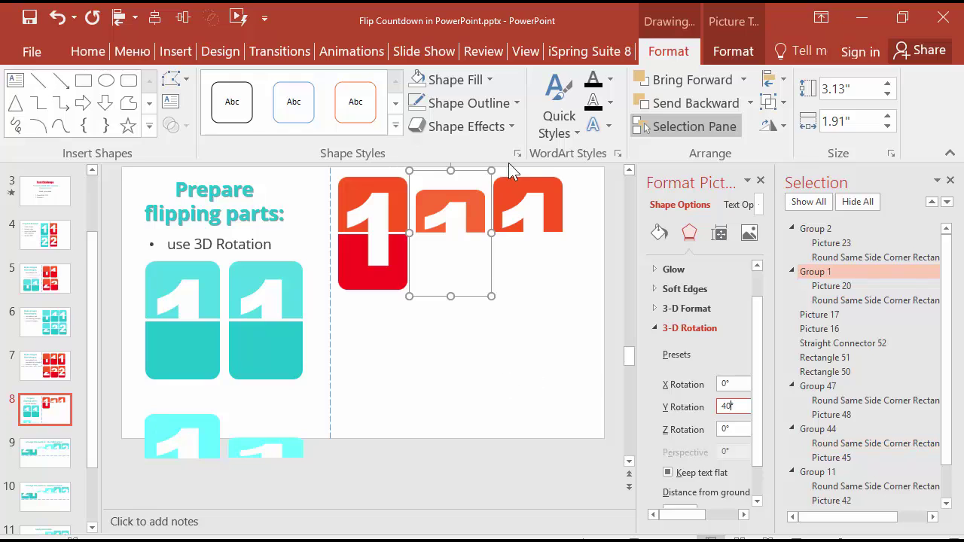
Step: Set the 3-D Rotation of the third tile's group to 70° around the Y axis
left_click(517, 189)
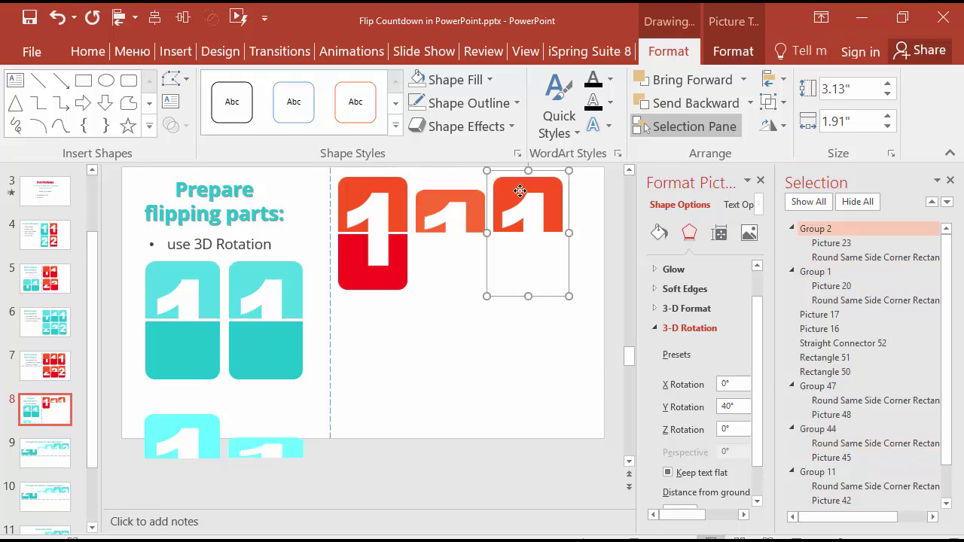
left_click(725, 407)
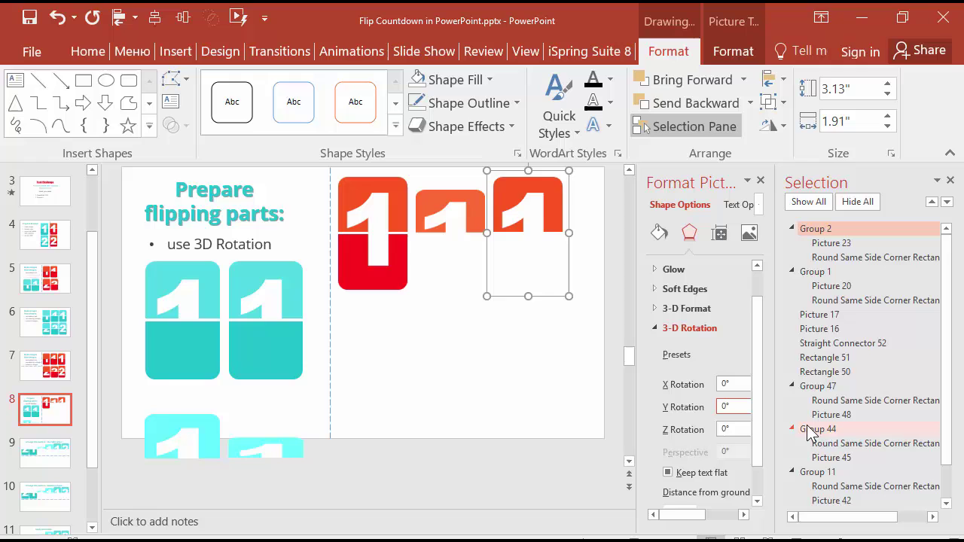
type("7")
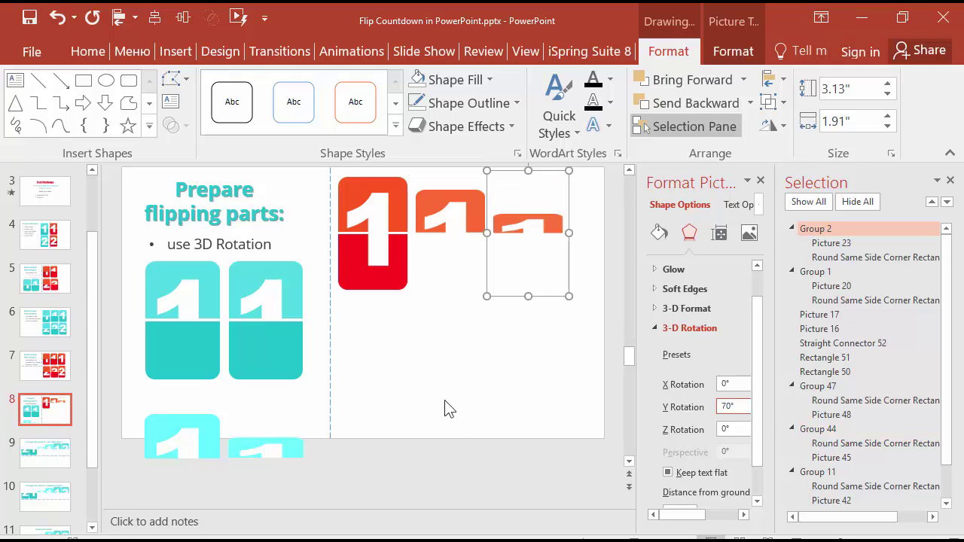
left_click(449, 409)
Step: Open slide 9, "Arrange the parts in the right order"
scroll(445, 368, "down", 5)
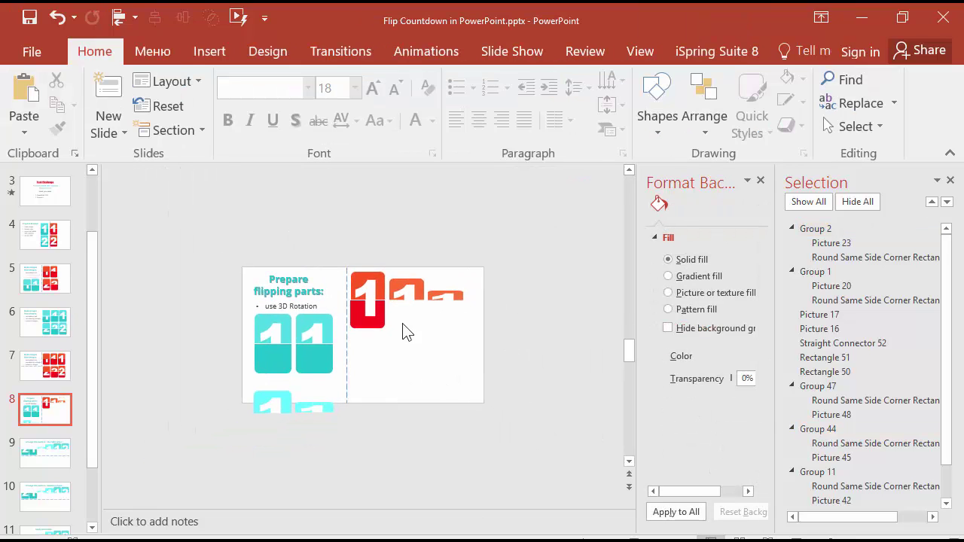
left_click(51, 459)
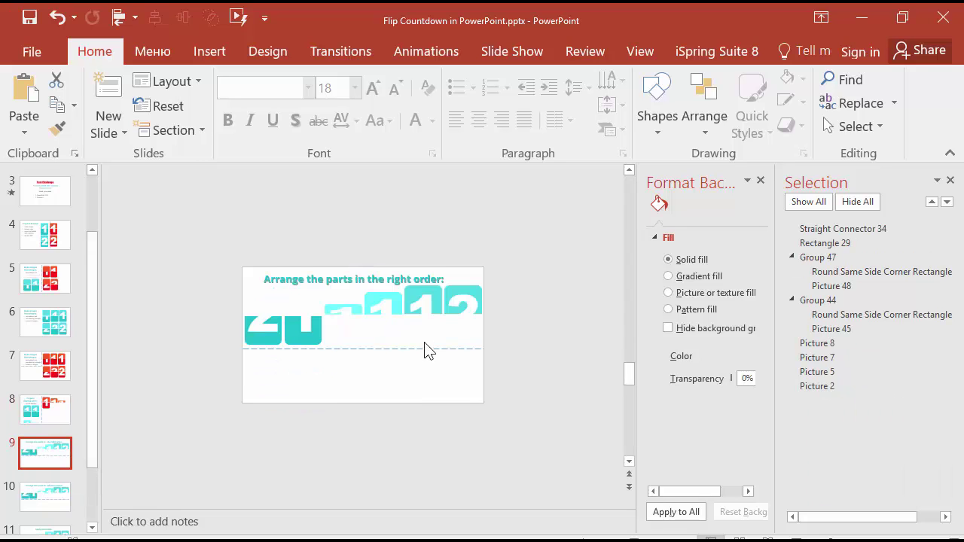
scroll(426, 351, "up", 4)
scroll(426, 349, "down", 1)
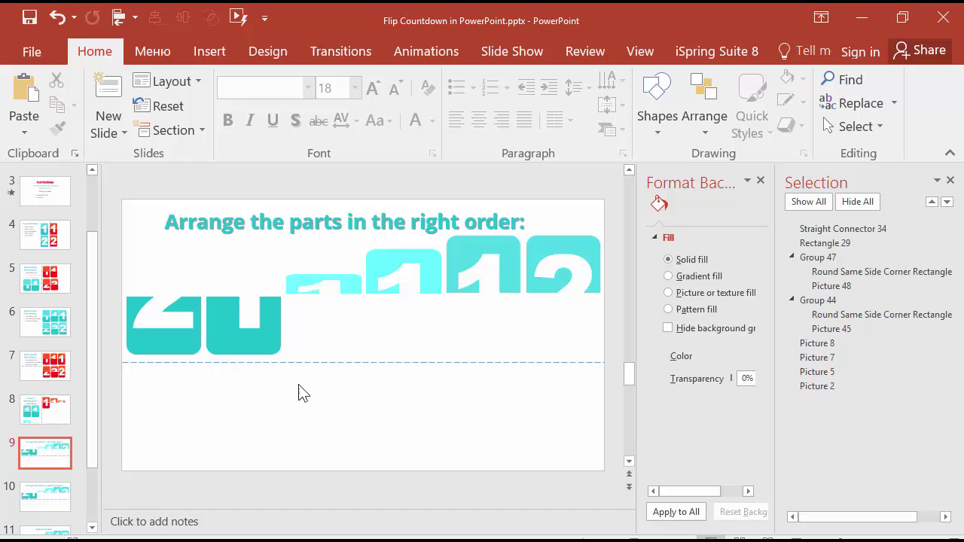
Step: Examine the order of the tile parts on slide 9, from the lower 2 half to the upper 2 half
left_click(144, 329)
left_click(235, 326)
left_click(338, 304)
left_click(440, 284)
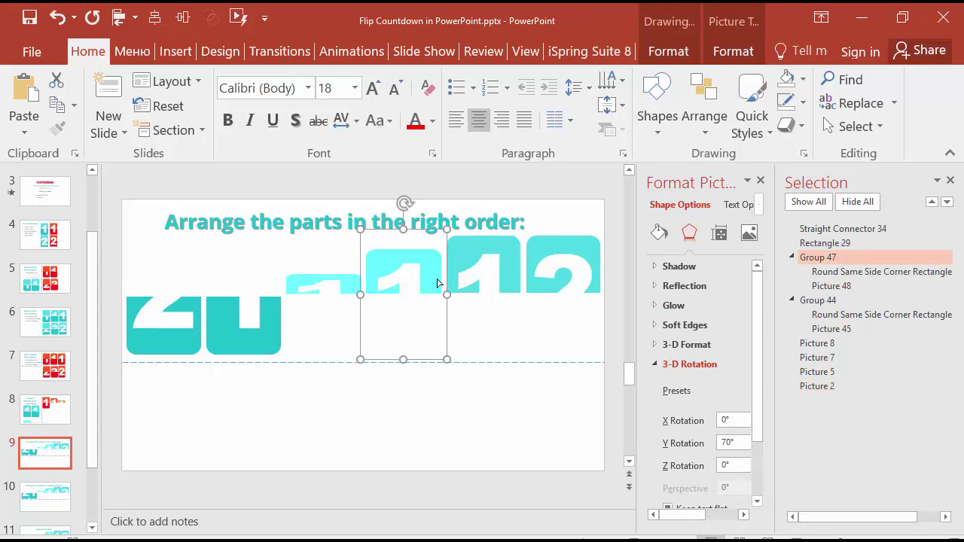
key("shift+Tab")
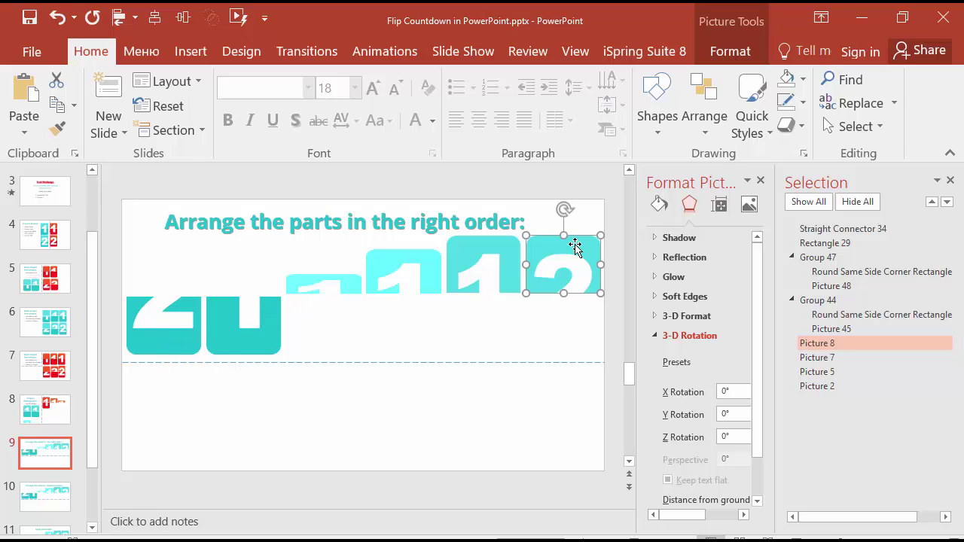
Step: Copy both halves of the red 1 tile and its two 3-D rotated groups from slide 8 onto slide 9
left_click(57, 409)
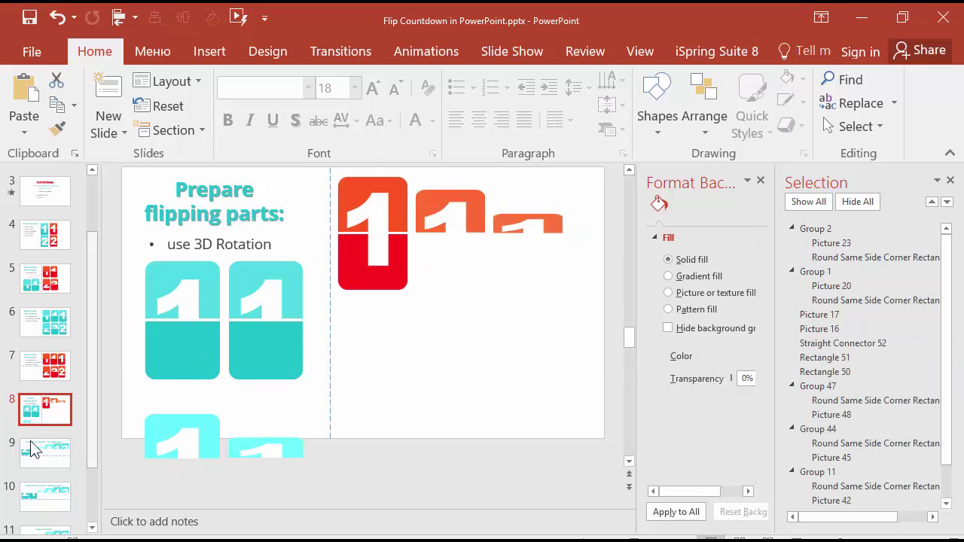
left_click(351, 211)
left_click(395, 261, "shift")
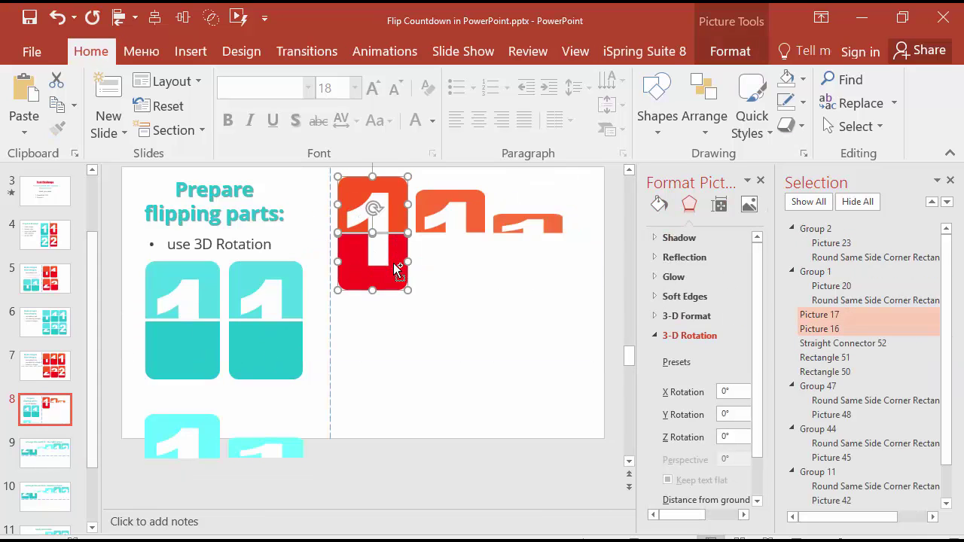
left_click(443, 224, "shift")
left_click(531, 226, "shift")
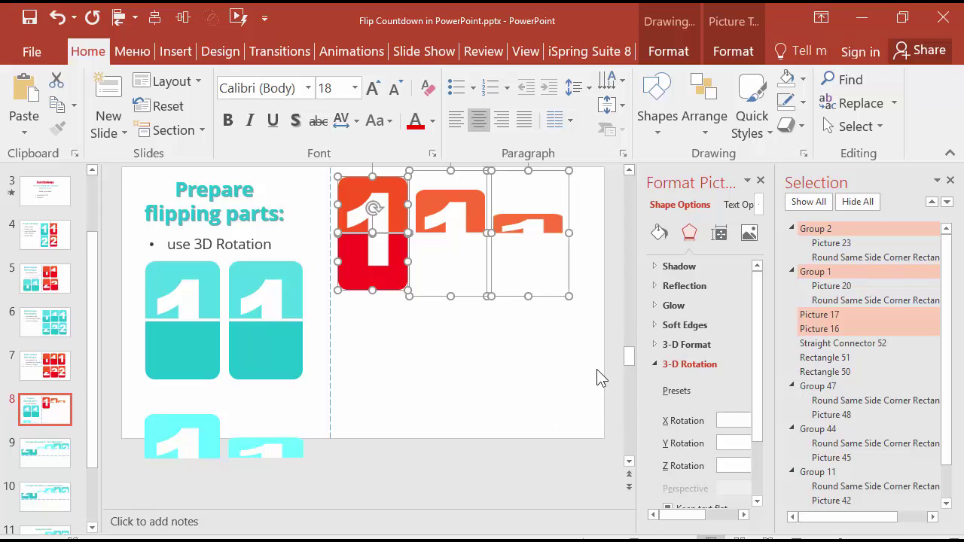
left_click(46, 452)
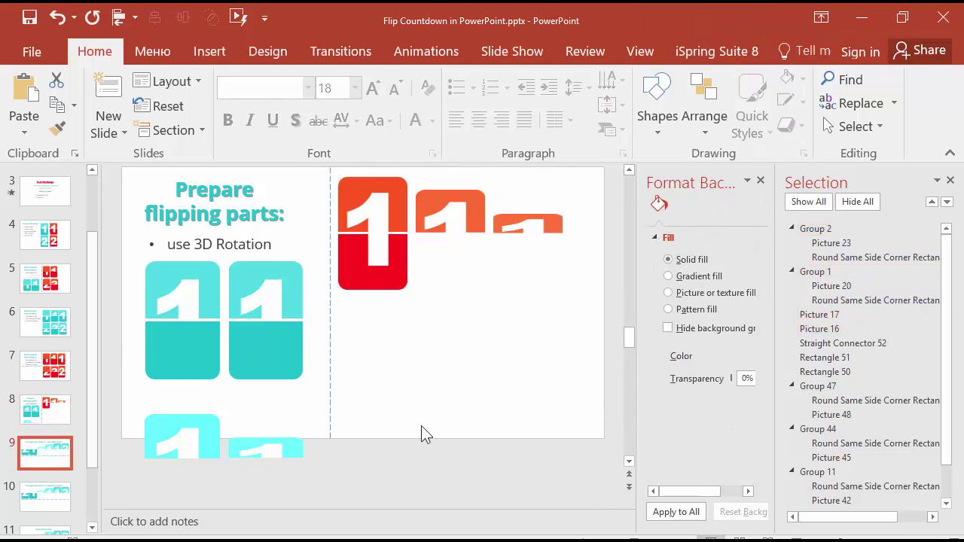
key("ctrl+v")
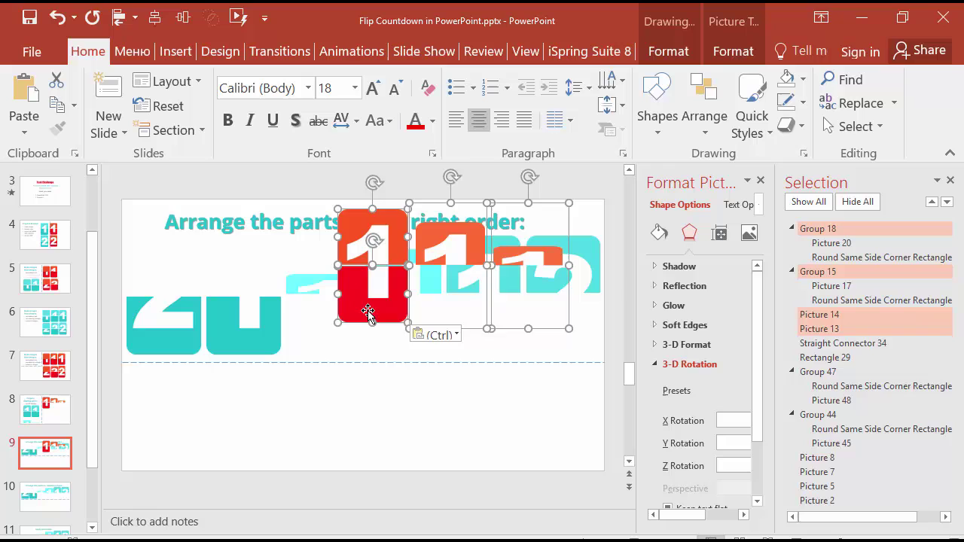
Step: Move the pasted red 1 parts off the slide, just below its lower edge
left_click_drag(366, 308, 317, 460)
scroll(339, 422, "down", 5)
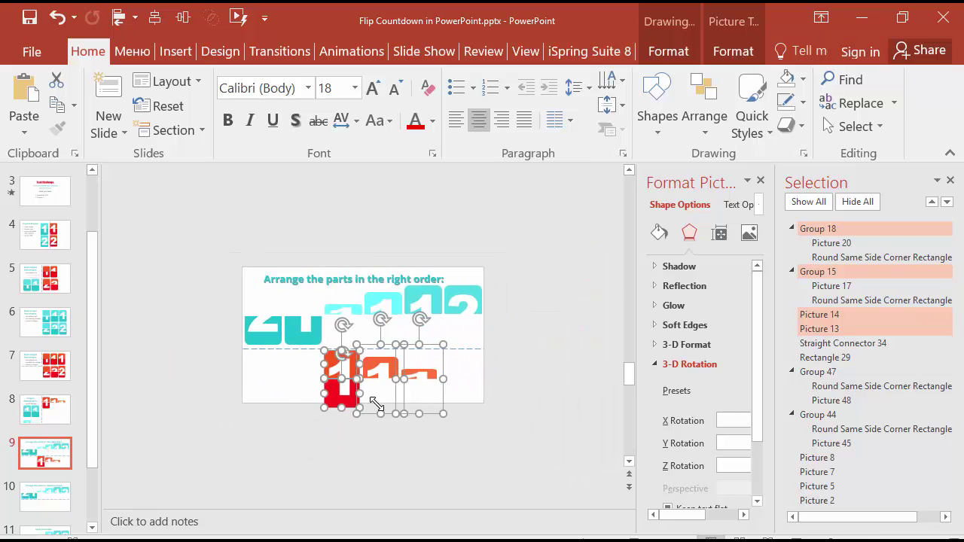
left_click_drag(335, 397, 292, 453)
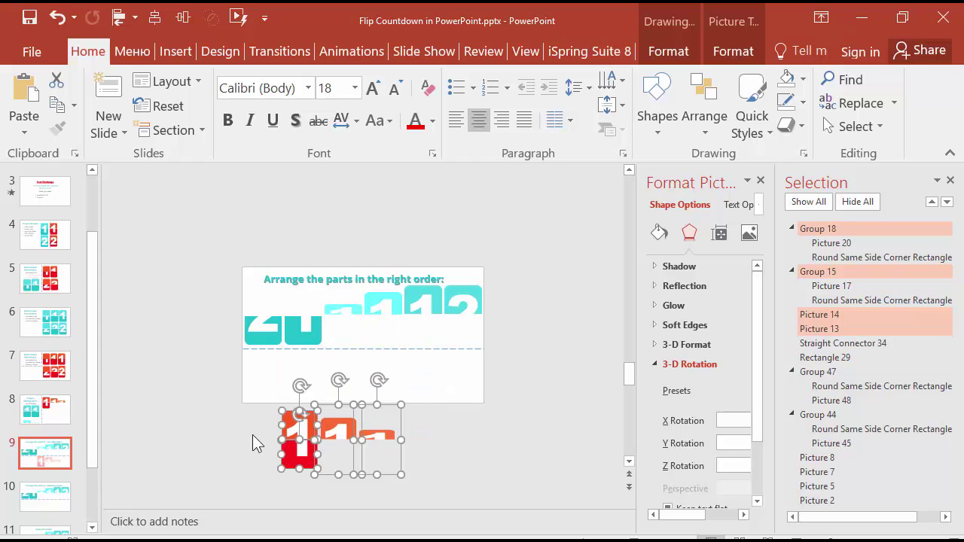
Step: Copy the upper and lower picture halves of the complete red 2 tile from slide 7 onto slide 9
left_click(43, 363)
left_click(59, 327)
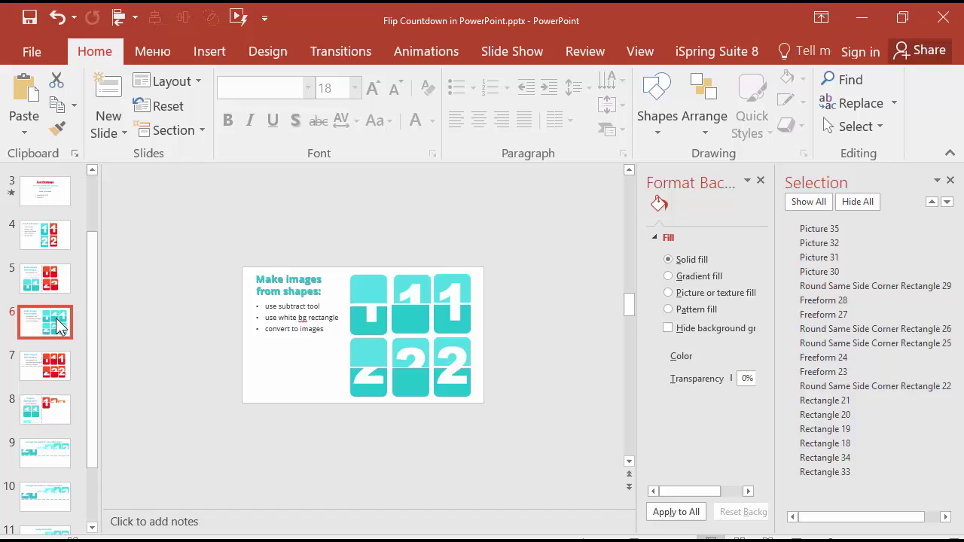
left_click(45, 366)
left_click(449, 344)
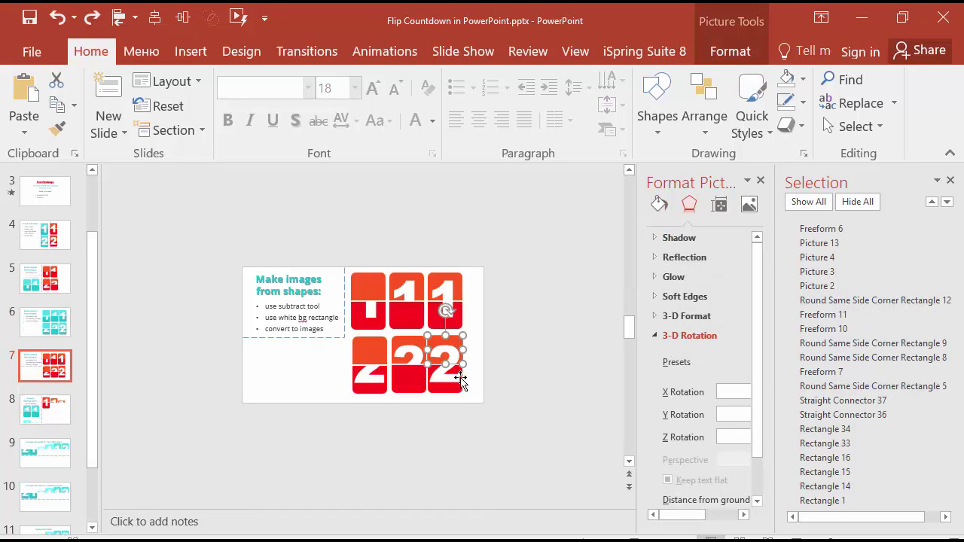
left_click(455, 370, "shift")
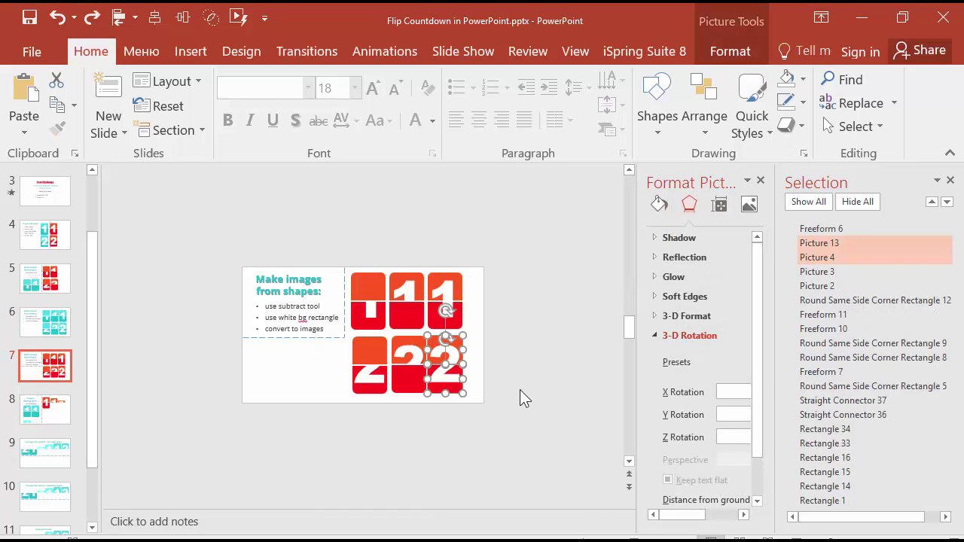
left_click(45, 409)
left_click(39, 457)
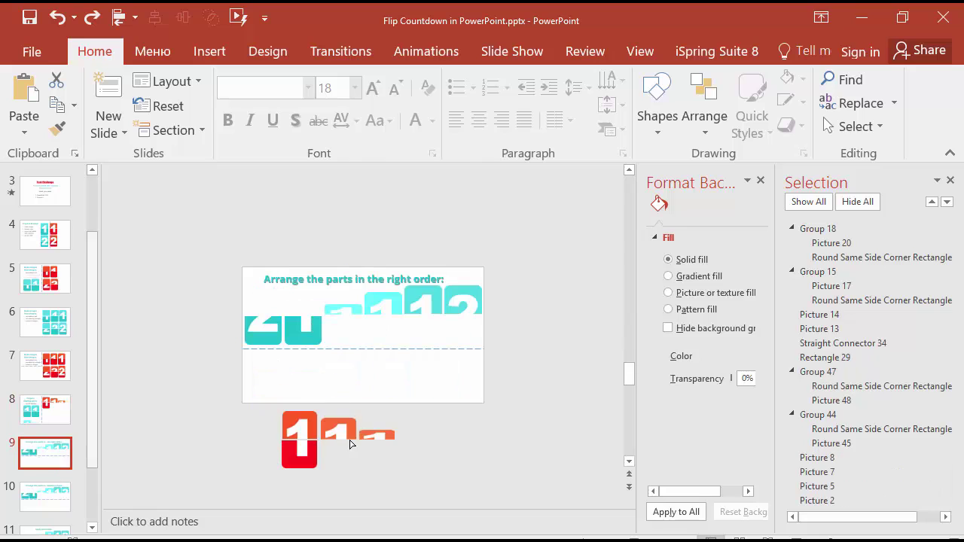
key("ctrl+v")
Step: Place the red 2 tile beneath the dashed line, under the turquoise 2 half
left_click_drag(431, 375, 260, 402)
left_click(497, 456)
left_click(422, 456)
left_click(183, 348)
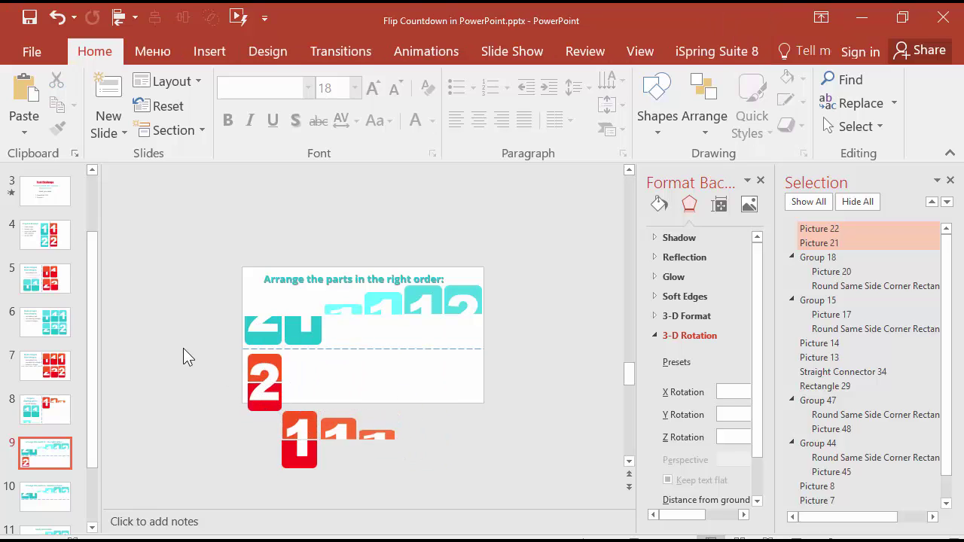
Step: Shift the title, the turquoise parts and the dashed line up together to make room for the red tiles
left_click_drag(183, 348, 517, 250)
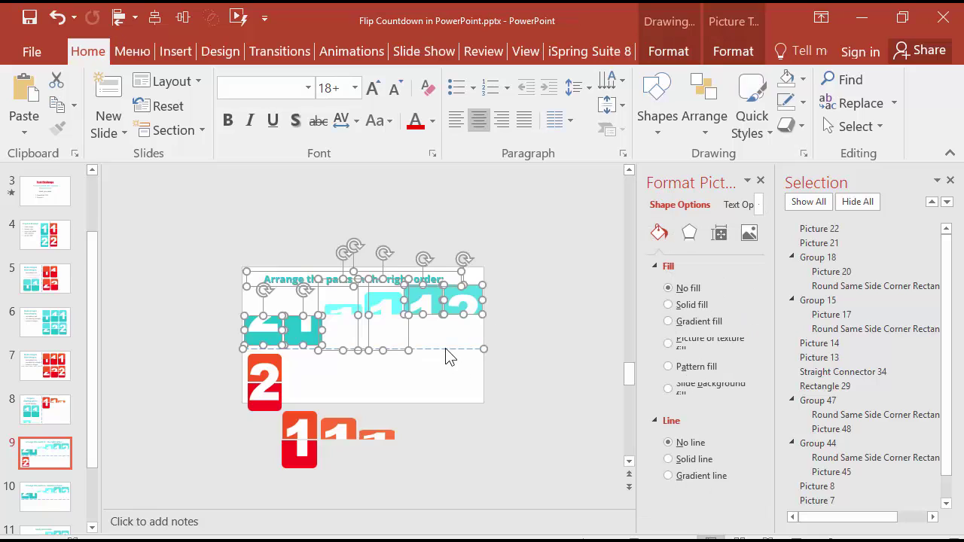
left_click_drag(445, 344, 446, 323)
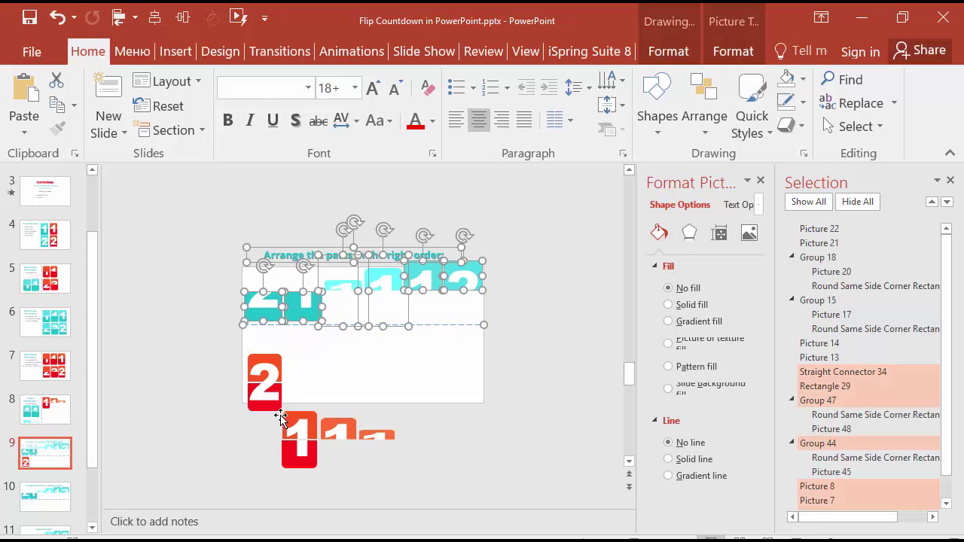
left_click(251, 434)
Step: Move both halves of the red 2 tile up so the whole tile fits on the slide below the dashed line
left_click_drag(204, 437, 290, 345)
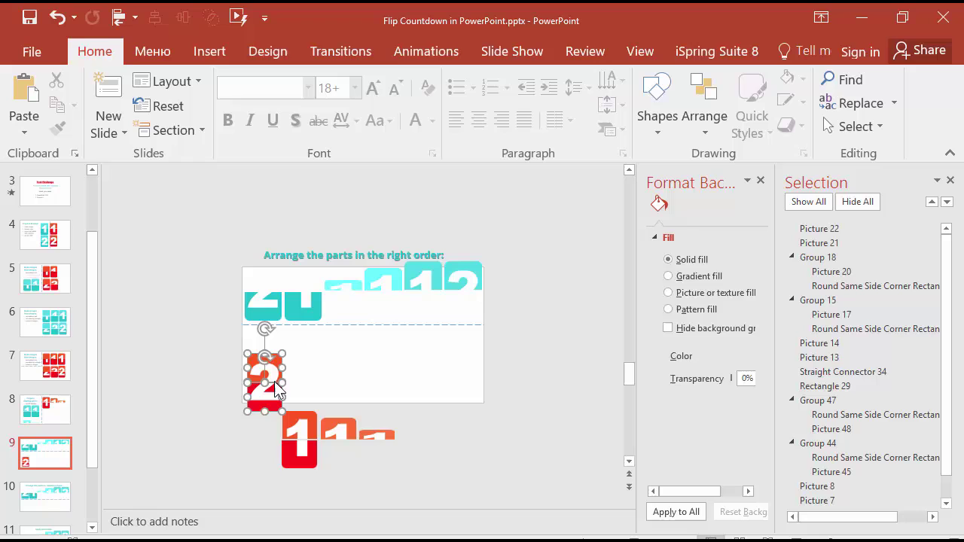
left_click_drag(274, 381, 268, 381)
scroll(205, 411, "up", 3, "ctrl")
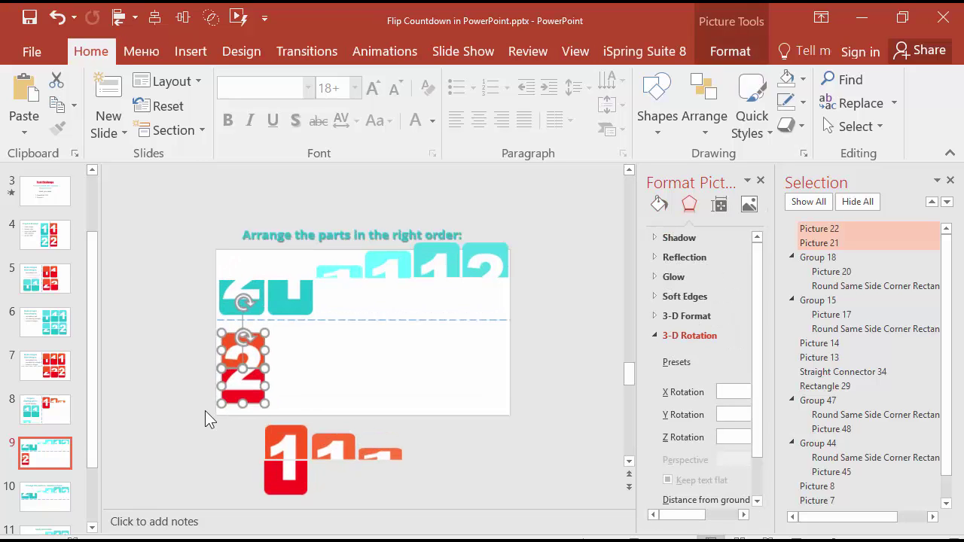
left_click(190, 455)
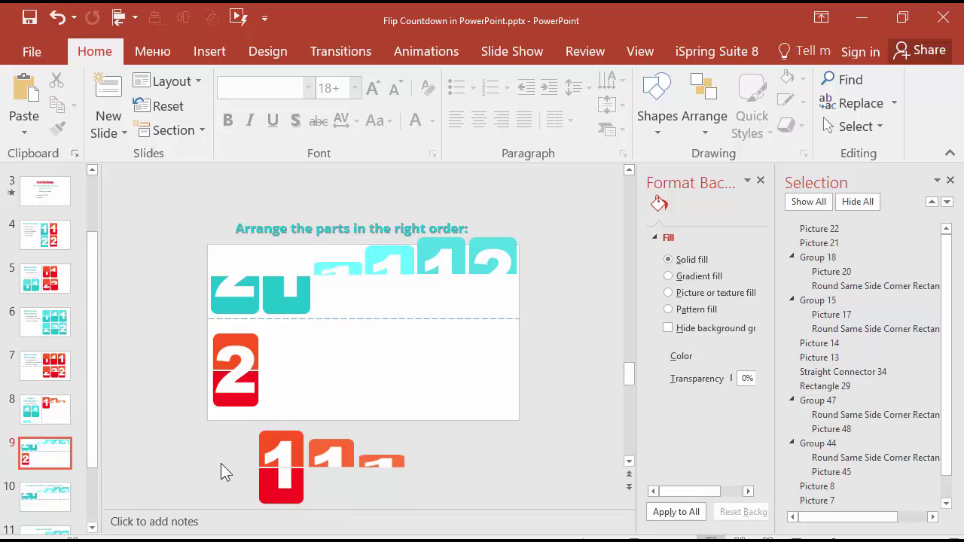
Step: Move both halves of the red 1 tile onto the slide, directly beside the red 2 tile
left_click_drag(236, 430, 320, 527)
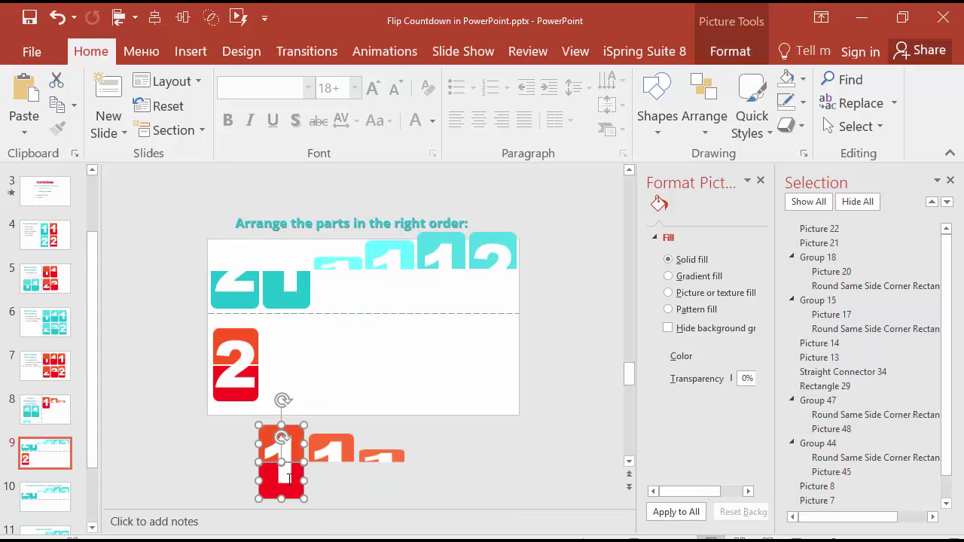
left_click_drag(294, 487, 296, 400)
left_click(278, 479)
Step: Place the group rotated 70° next to the red 1 tile, followed by the group rotated 40°
left_click(392, 469)
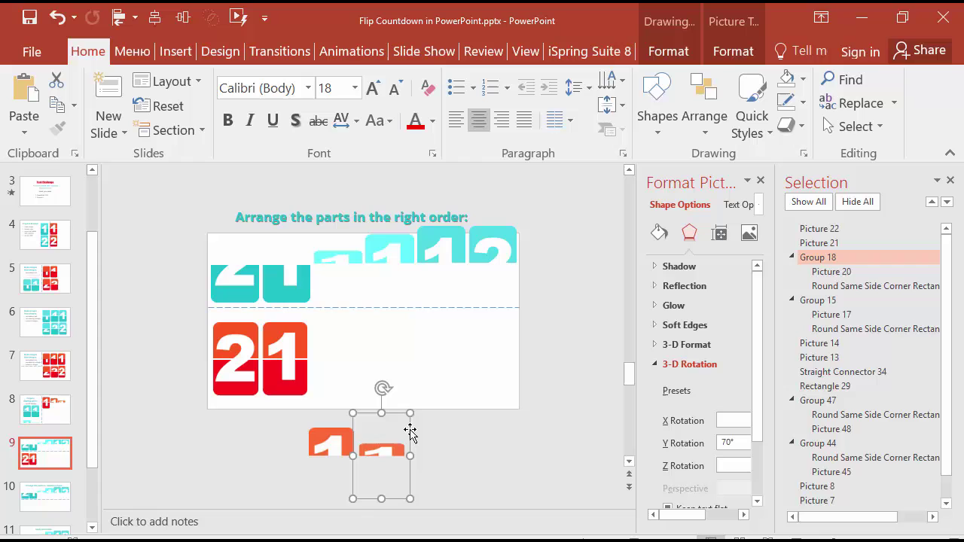
left_click_drag(411, 431, 362, 340)
left_click(329, 448)
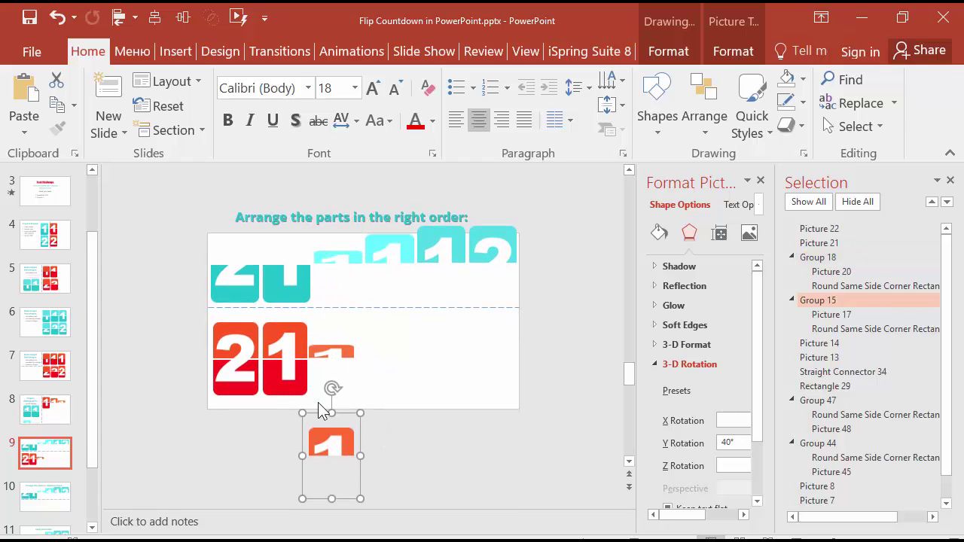
left_click_drag(321, 415, 370, 327)
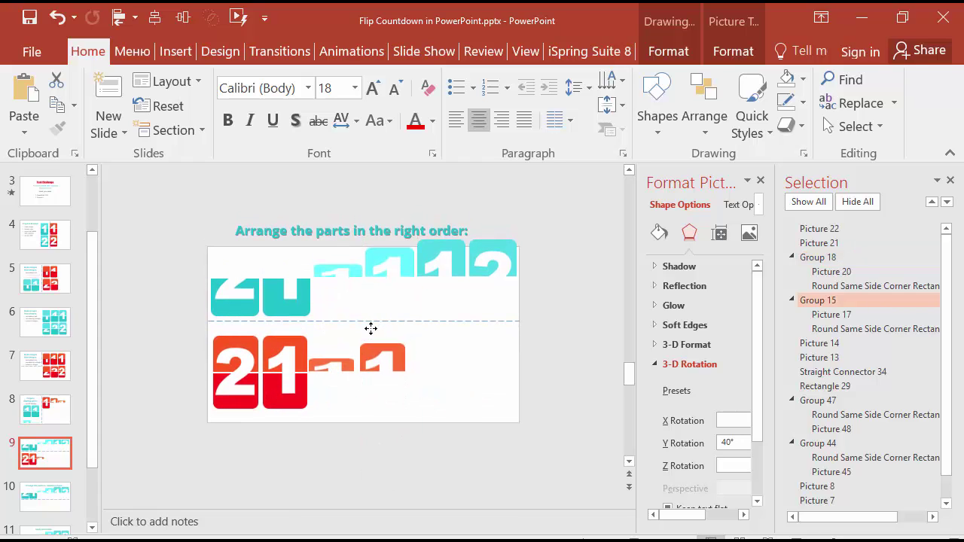
scroll(254, 384, "up", 3)
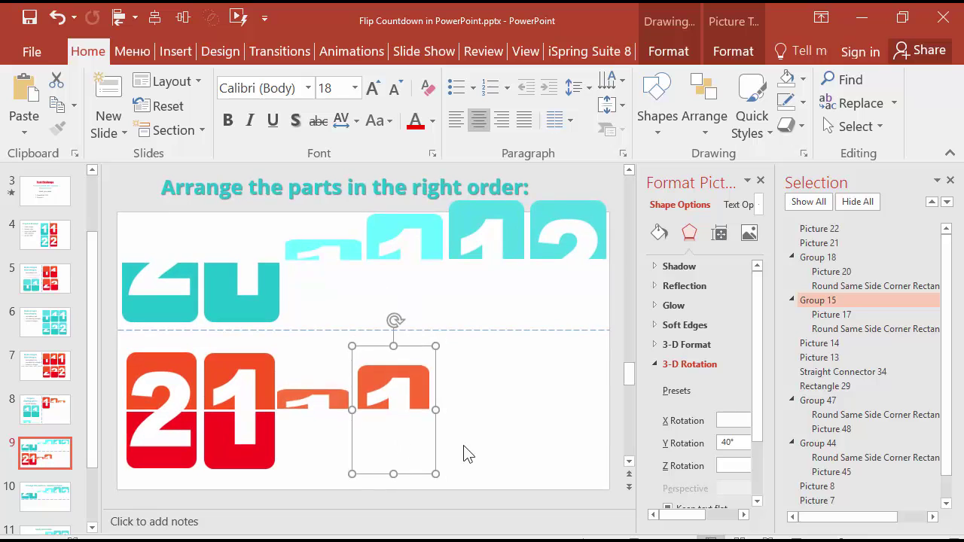
Step: Show the drawing guides and move the horizontal guide to the lower edge of the red tiles' upper halves
scroll(463, 376, "down", 3)
right_click(150, 309)
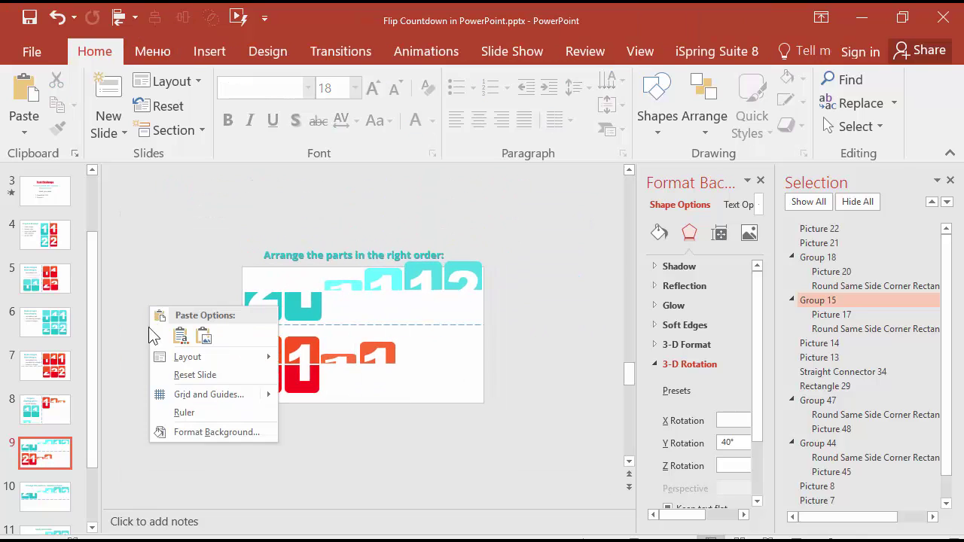
mouse_move(190, 397)
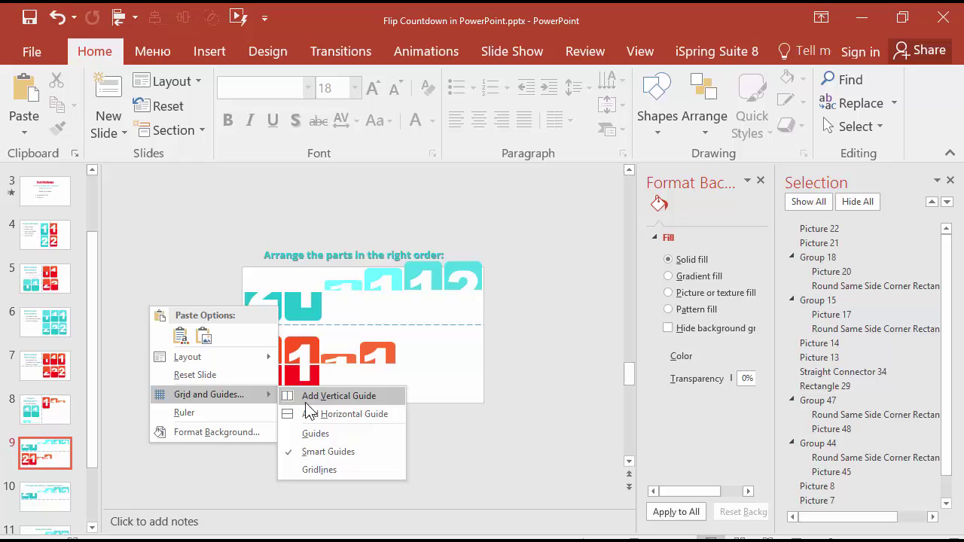
left_click(319, 436)
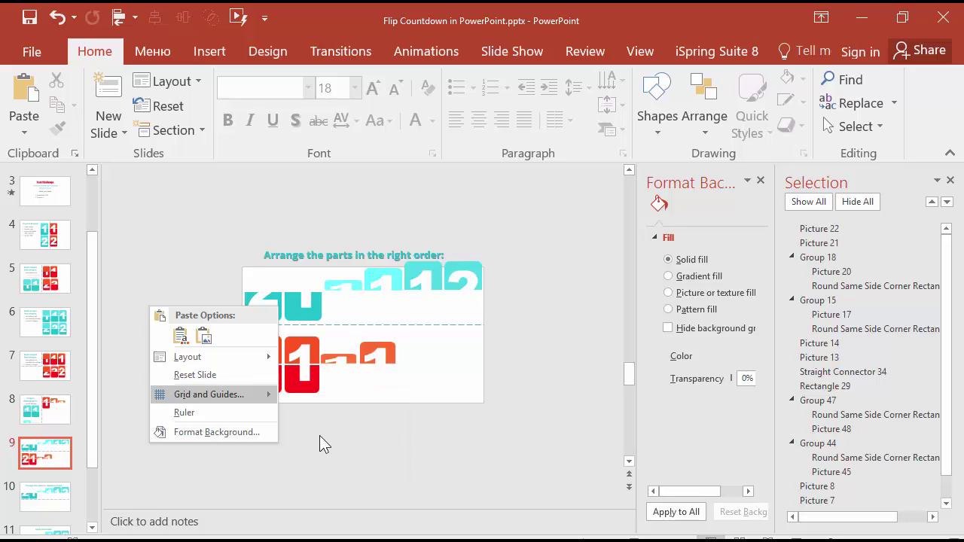
scroll(238, 396, "up", 4)
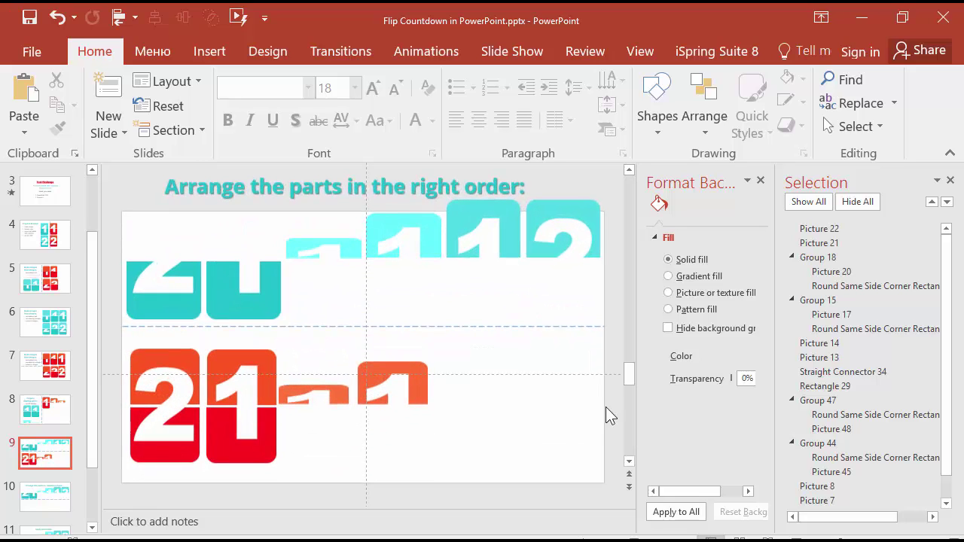
left_click_drag(609, 384, 610, 413)
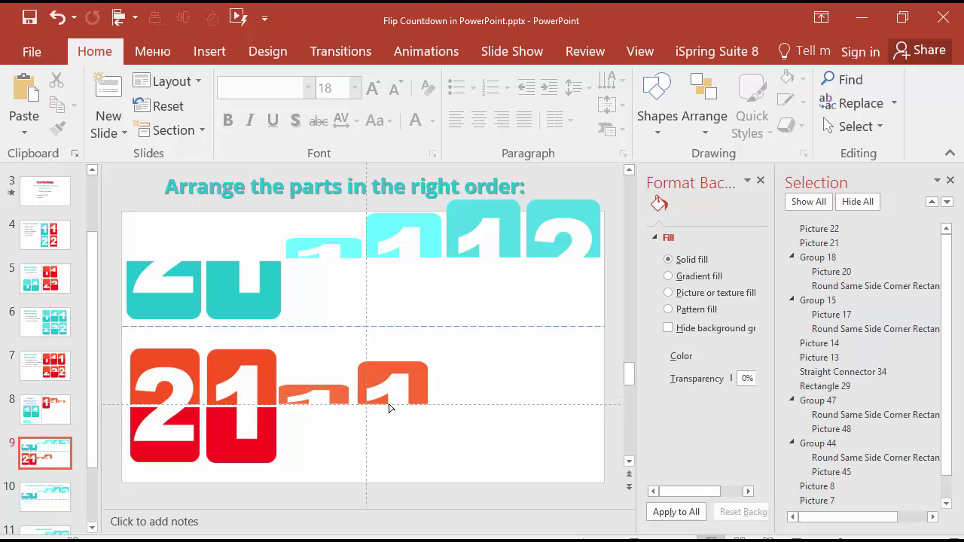
Step: Nudge the 70° group down to match the lower edge of the red 1 tile's upper half
scroll(390, 407, "up", 3)
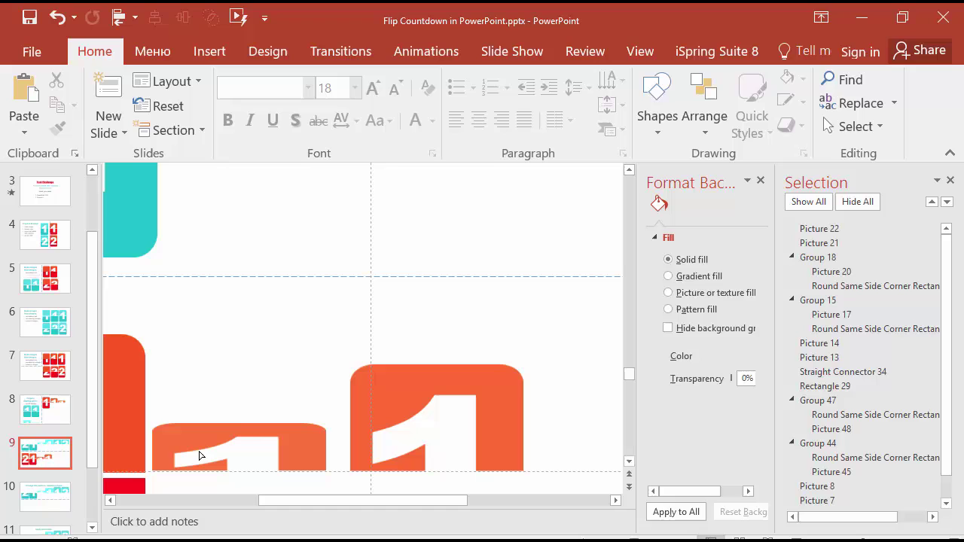
left_click(201, 455)
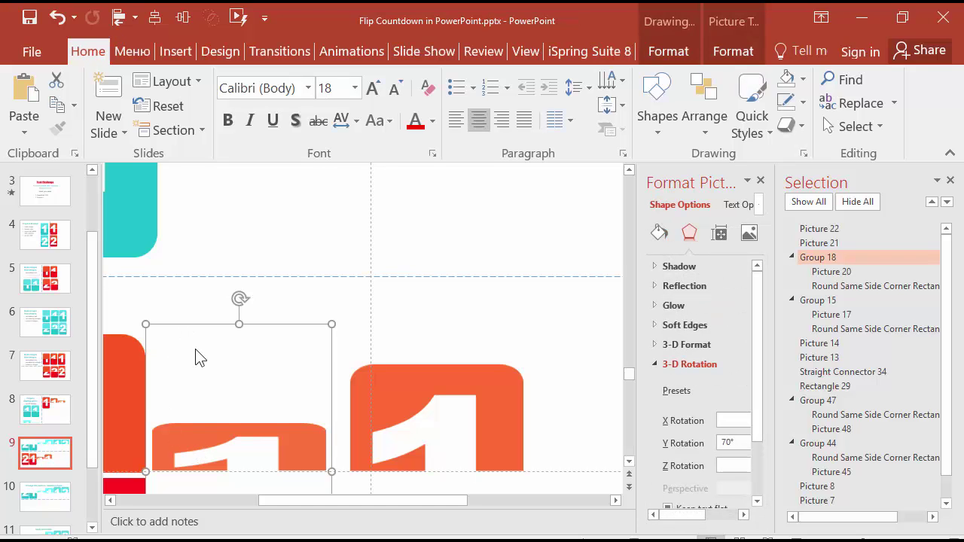
key("Down")
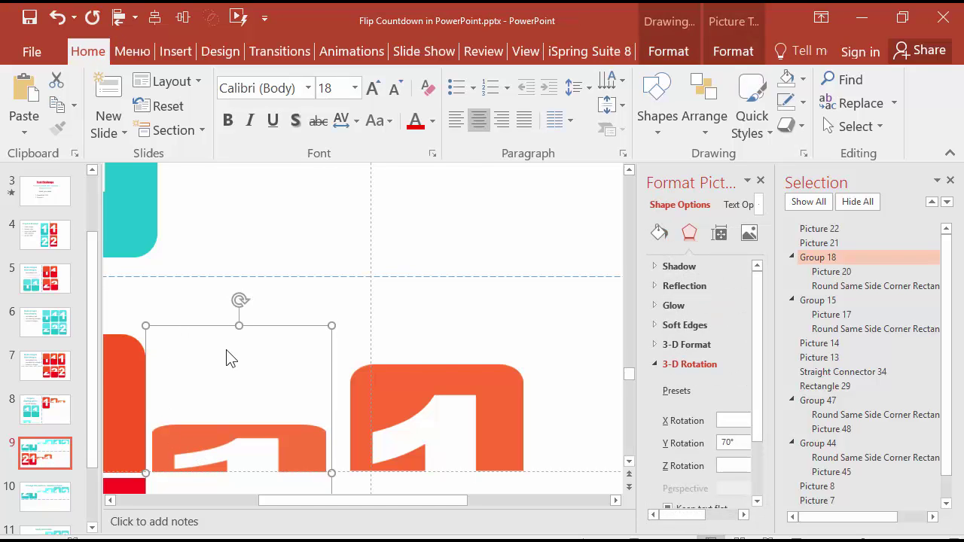
Step: Adjust the position of the 40° group so its lower edge lines up along the horizontal guide
scroll(230, 359, "up", 2)
left_click(226, 355)
scroll(226, 355, "up", 3)
left_click_drag(312, 510, 356, 509)
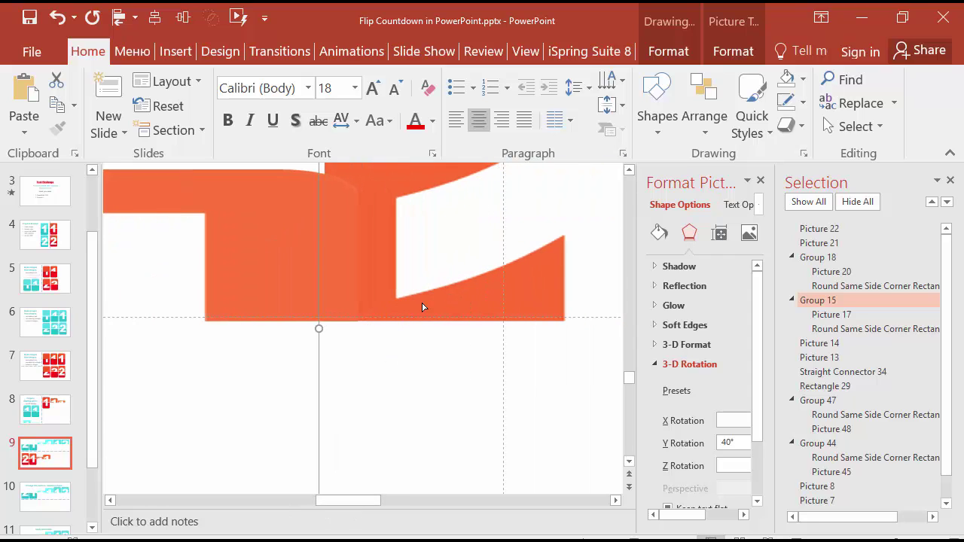
left_click(451, 312)
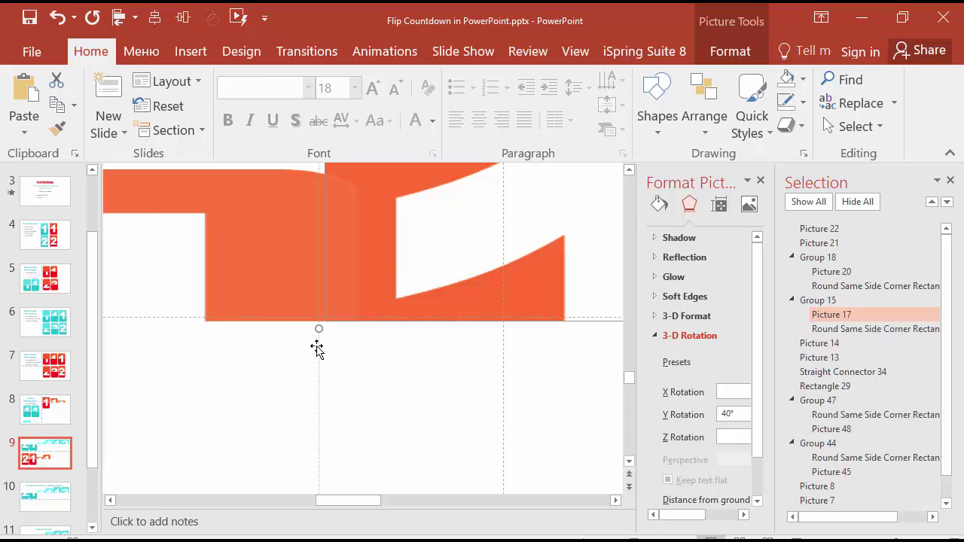
left_click(318, 349)
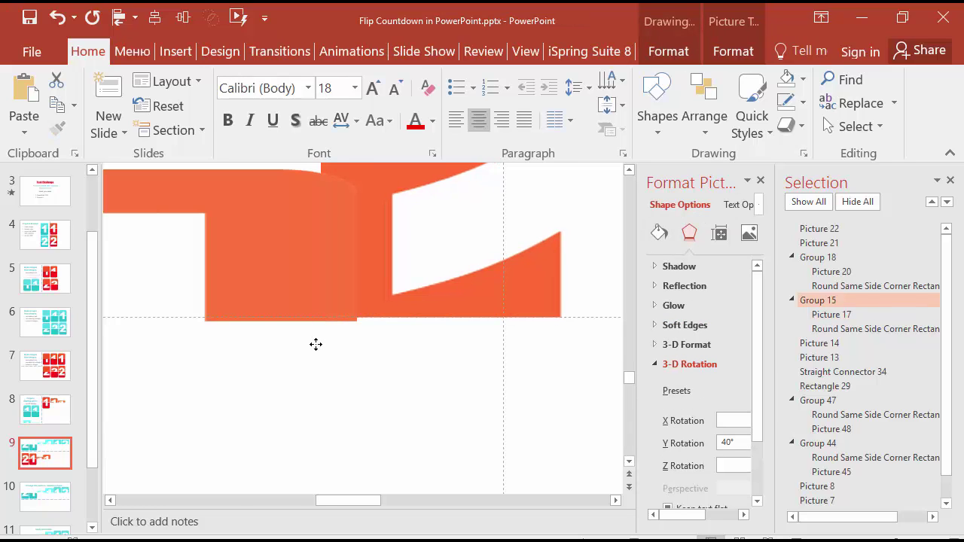
Step: Move the 40° group up against the 70° group and match its lower edge to the other red parts
scroll(316, 344, "left", 3)
left_click(376, 295)
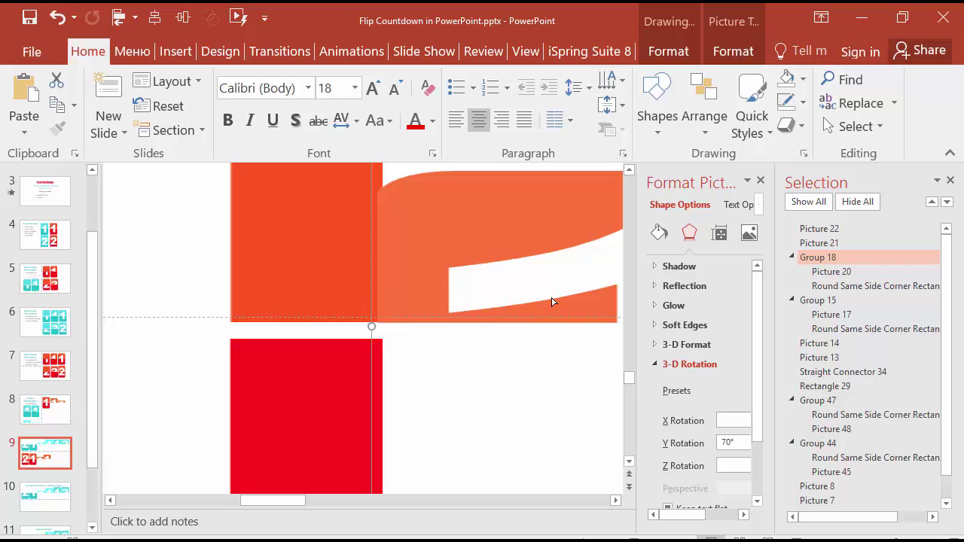
left_click_drag(281, 510, 374, 510)
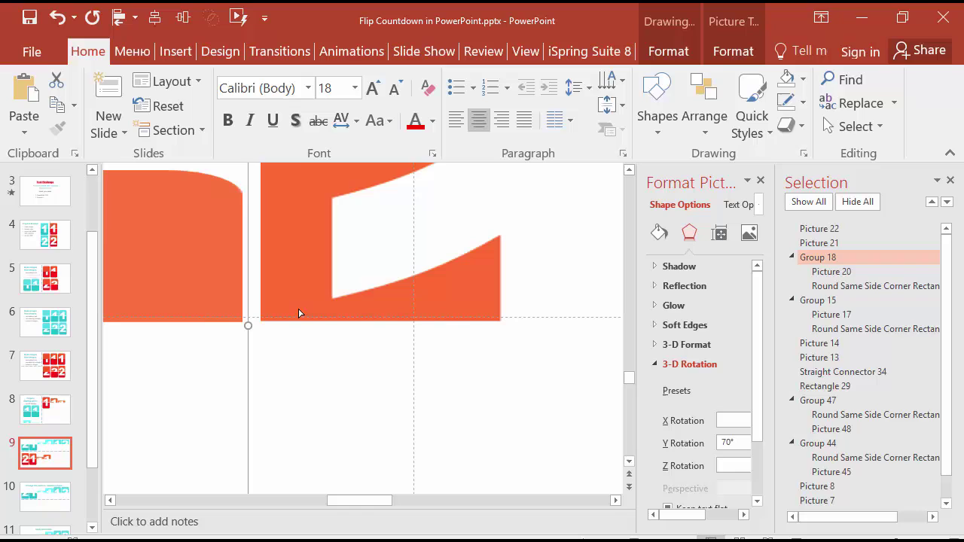
left_click(298, 313)
left_click_drag(256, 299, 228, 300)
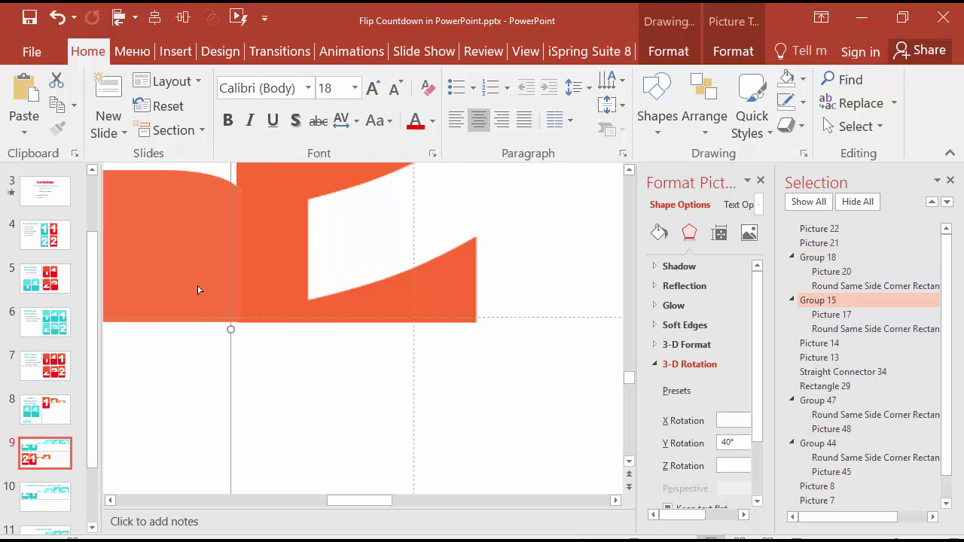
scroll(248, 366, "down", 5)
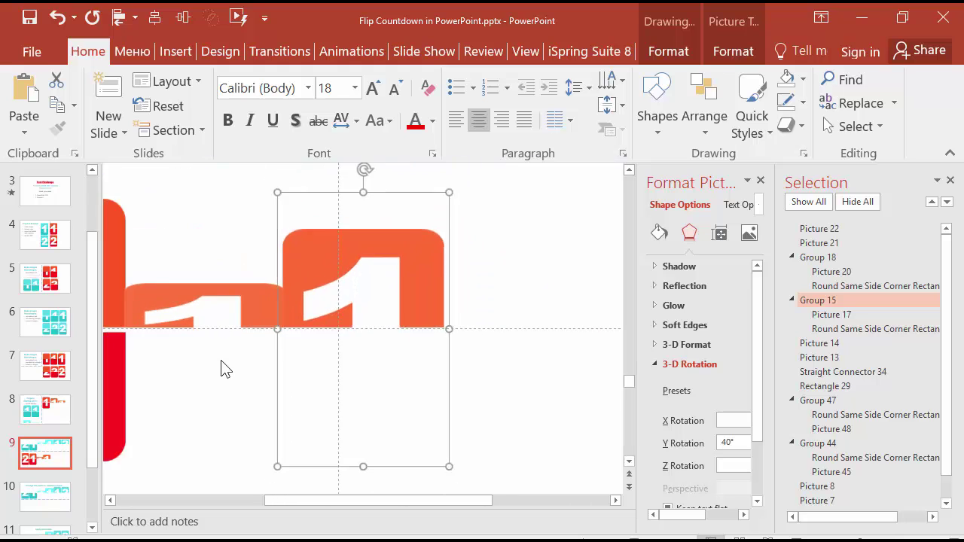
scroll(236, 370, "down", 1)
left_click(322, 460)
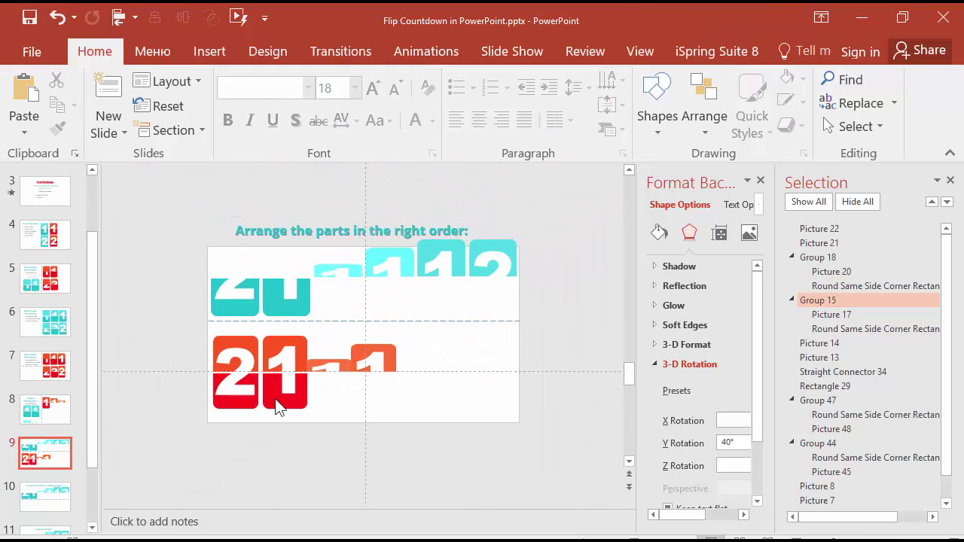
Step: Place the upper half of the red 1 after the 40° group, followed by the upper half of the red 2
left_click(244, 357)
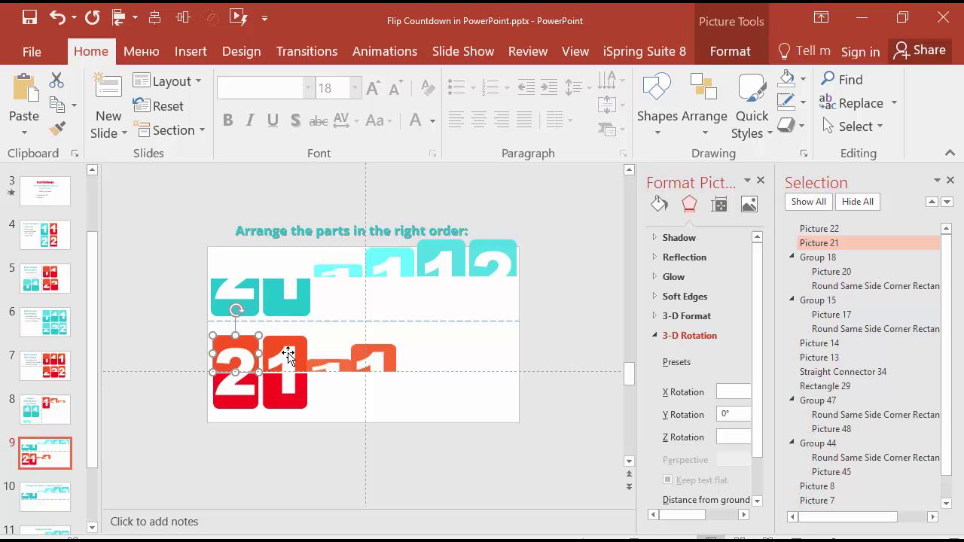
left_click(283, 352)
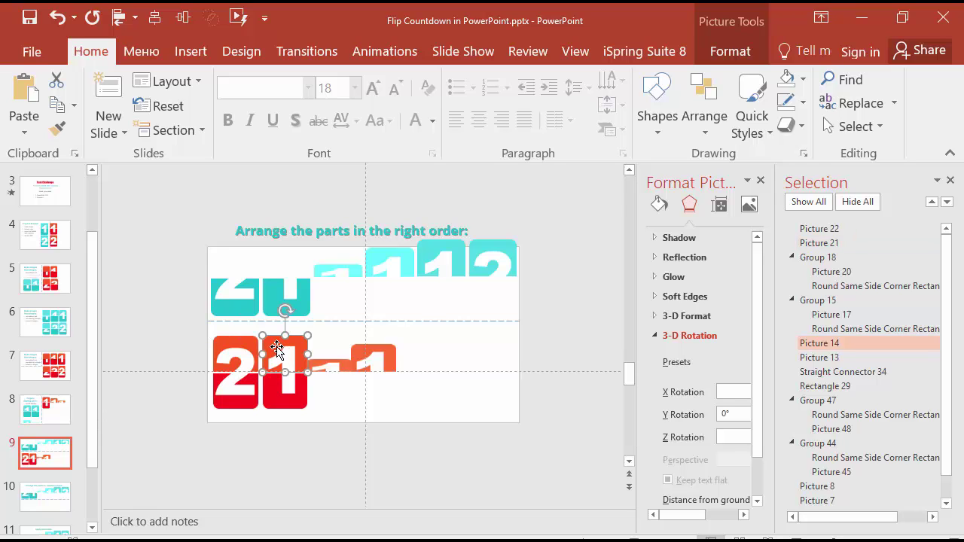
left_click_drag(276, 346, 417, 342)
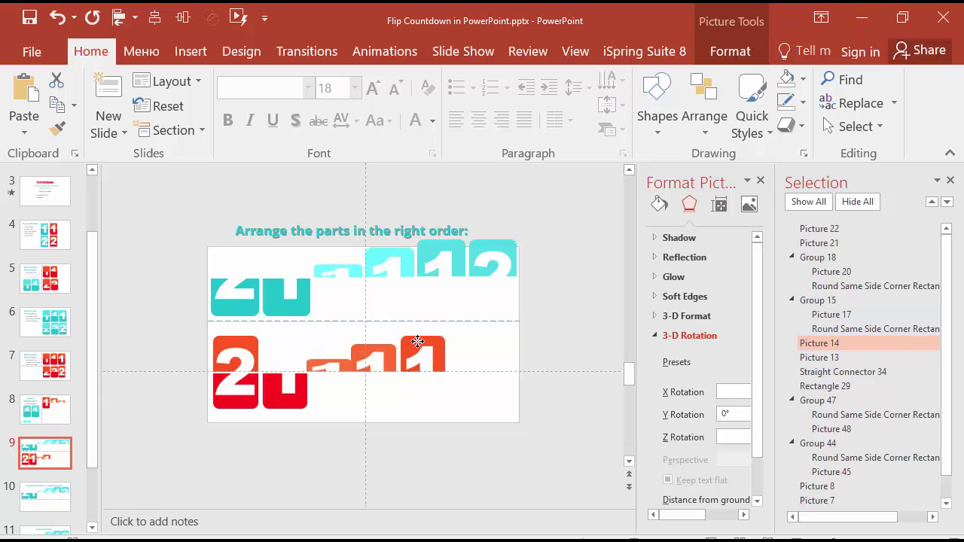
left_click(248, 347)
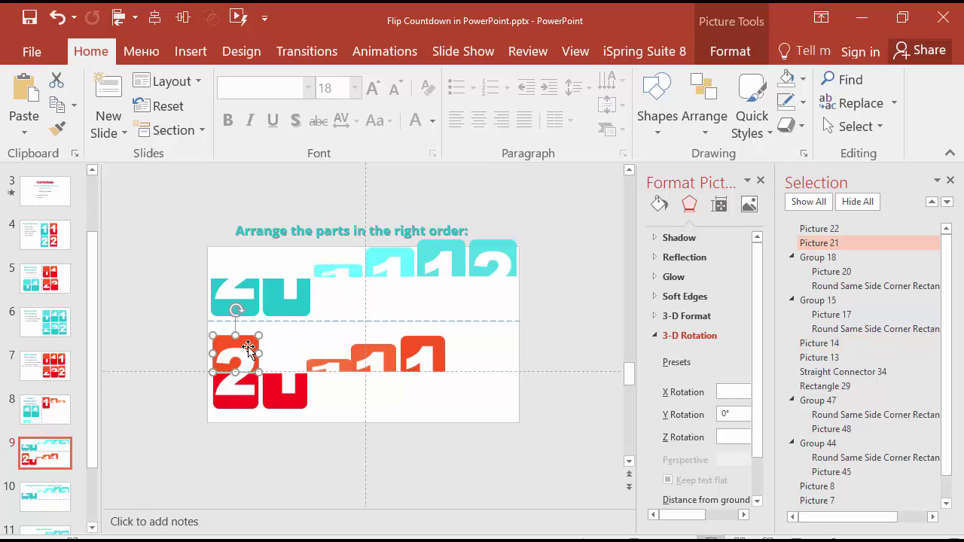
left_click_drag(248, 347, 485, 348)
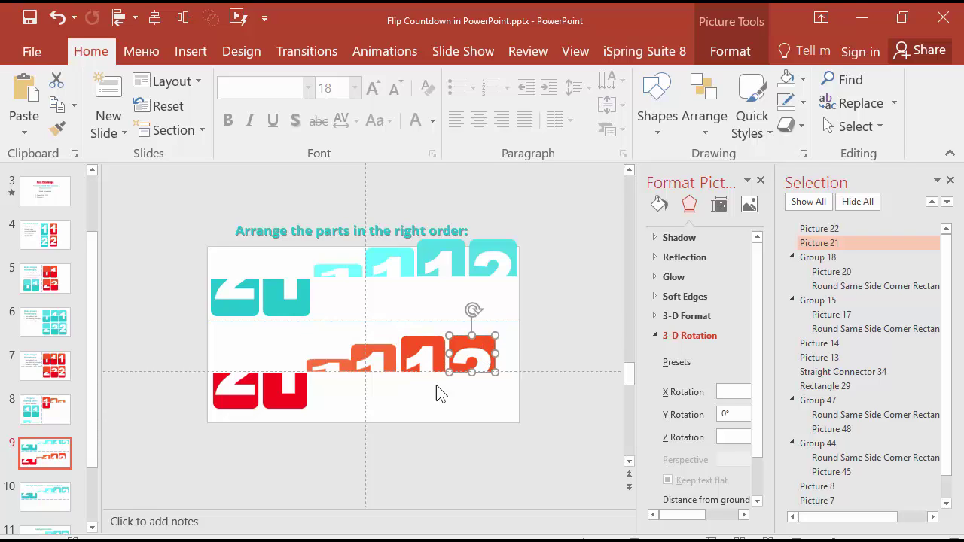
left_click(532, 340)
left_click(371, 358)
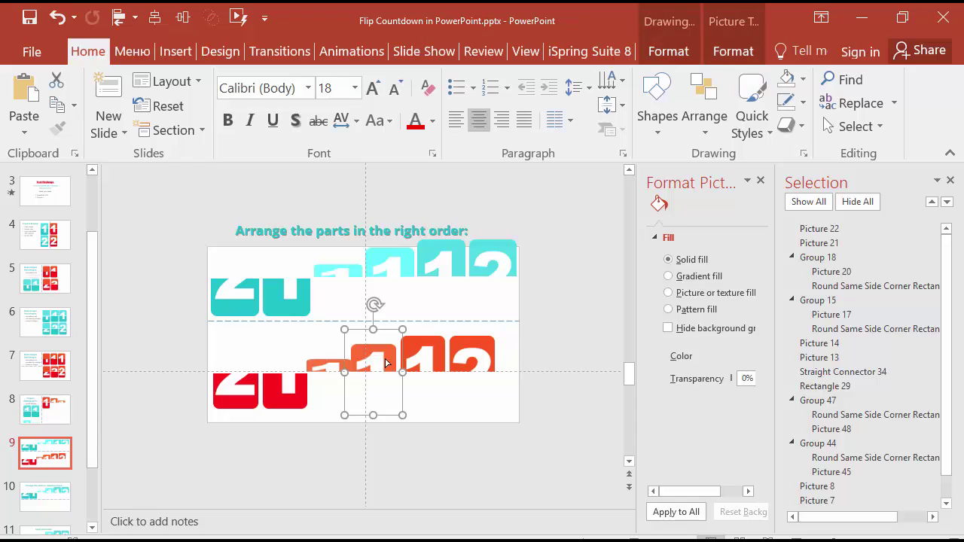
left_click(394, 324)
Step: Copy the six red parts on slide 9, without the dashed line, and open slide 10
left_click_drag(192, 315, 521, 416)
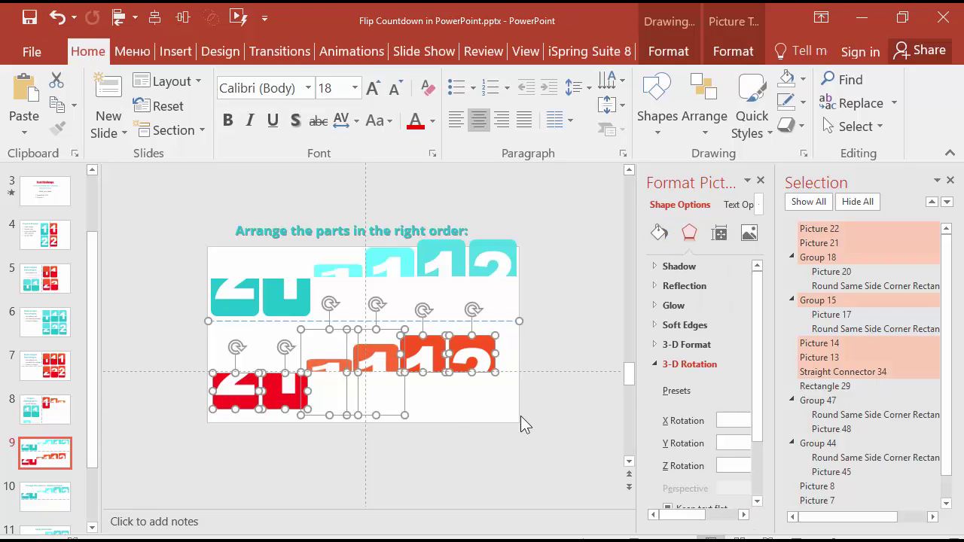
left_click(104, 421)
left_click_drag(146, 437, 539, 336)
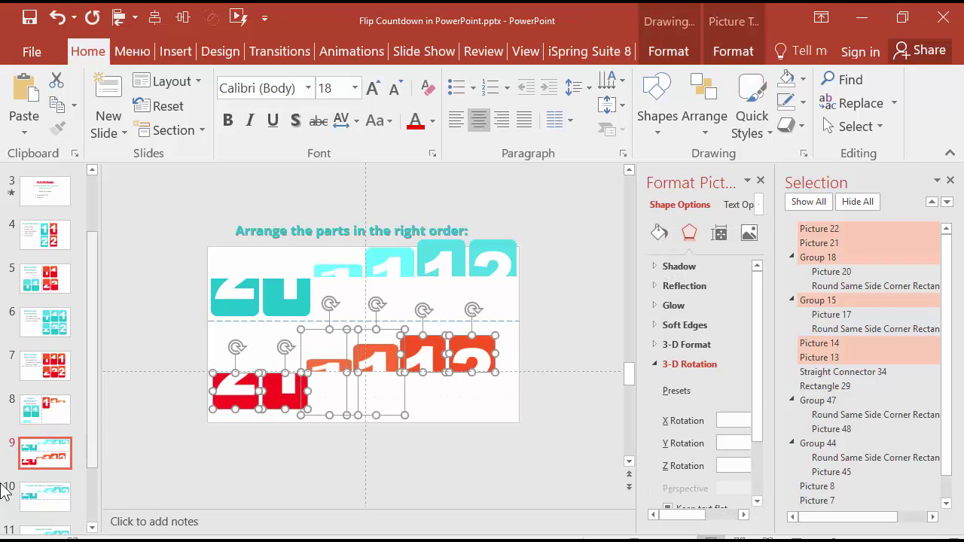
left_click(56, 497)
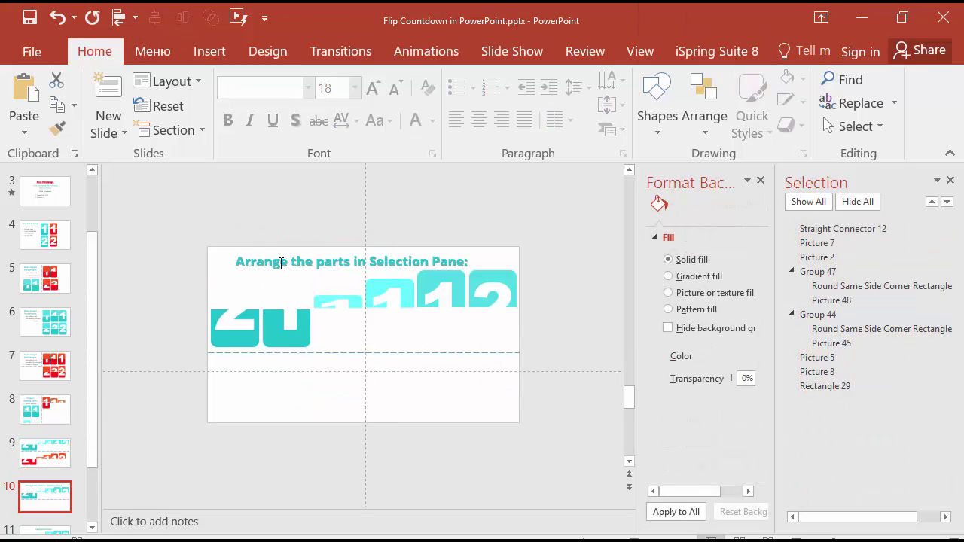
Step: Move the heading, cyan sample parts and dashed line up on slide 10 and paste the red parts below them
left_click_drag(156, 227, 562, 380)
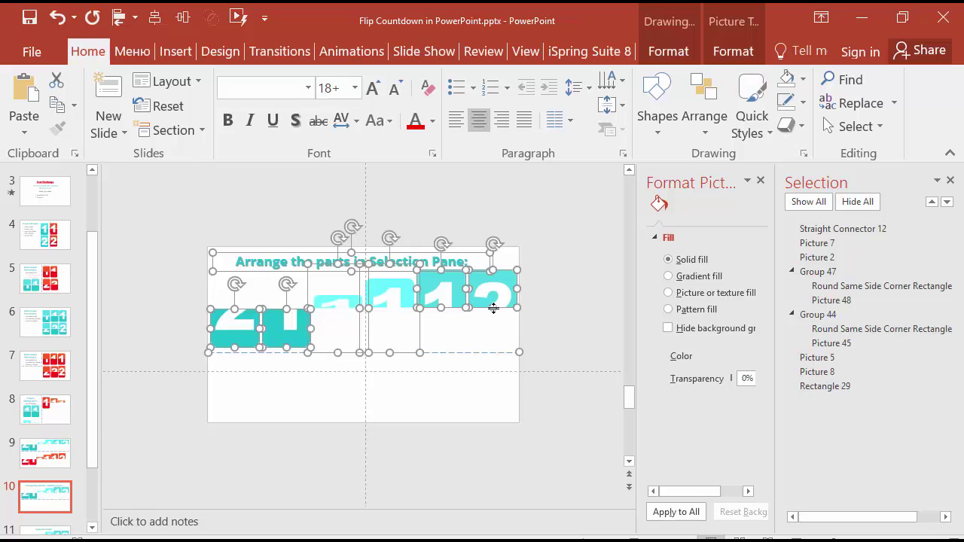
left_click_drag(475, 307, 474, 272)
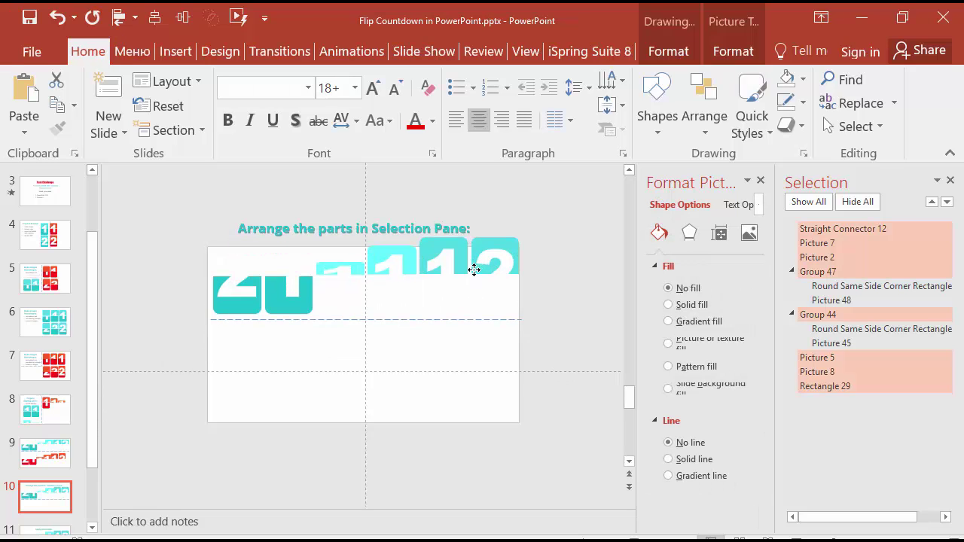
left_click(277, 464)
key("ctrl+v")
Step: Delete the heading, cyan sample parts and dashed line from slide 10
left_click_drag(599, 336, 198, 188)
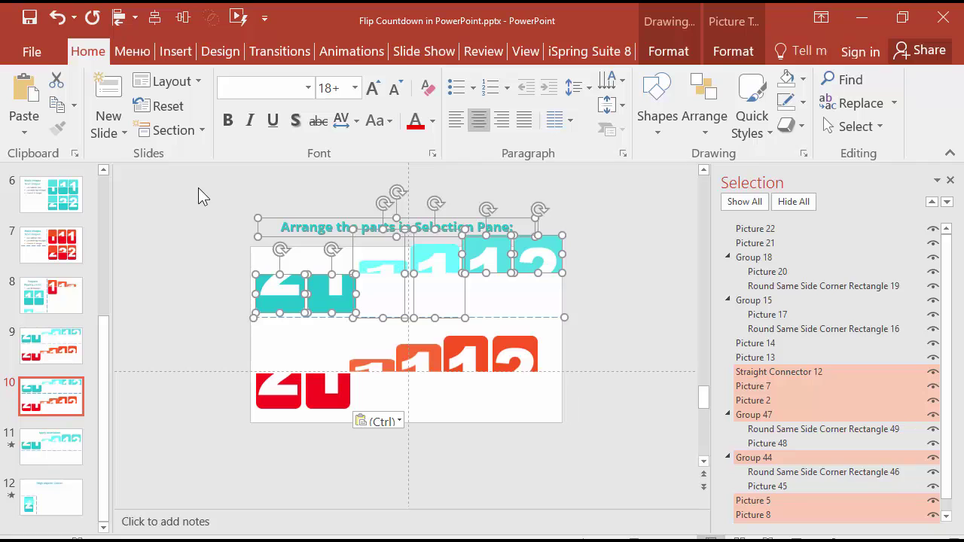
key("Delete")
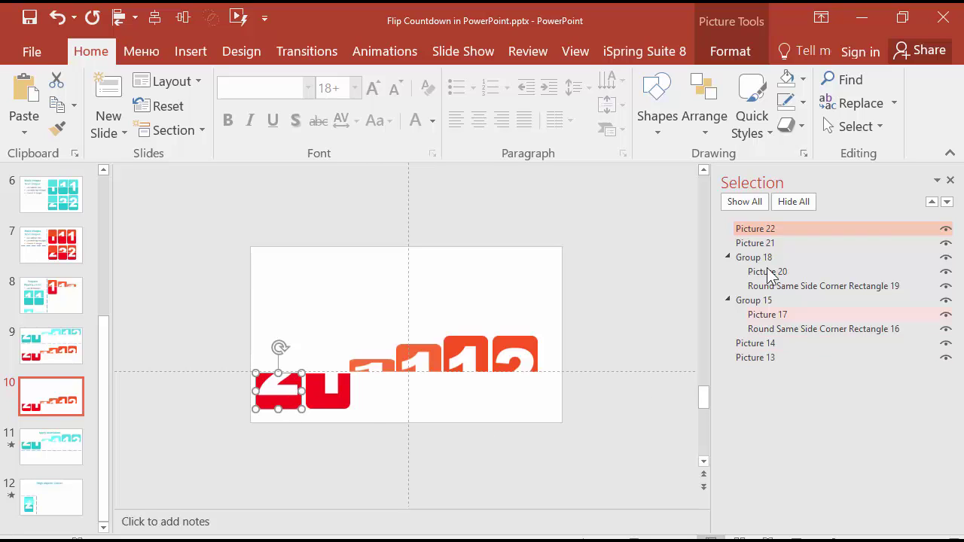
Step: Reorder the layers so the red 1's lower half (Picture 13) comes directly below Picture 22, followed by the 70° group (Group 18)
left_click(310, 394)
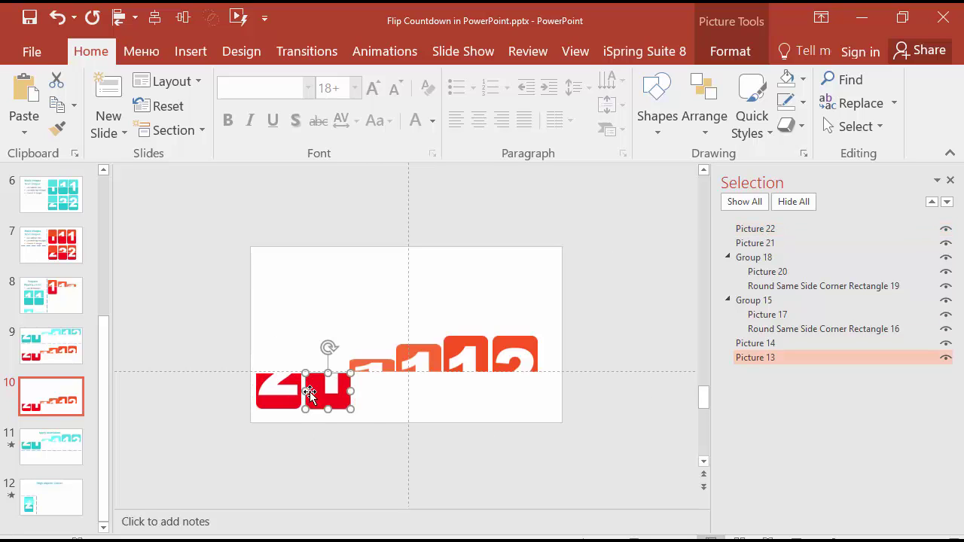
left_click_drag(764, 355, 764, 243)
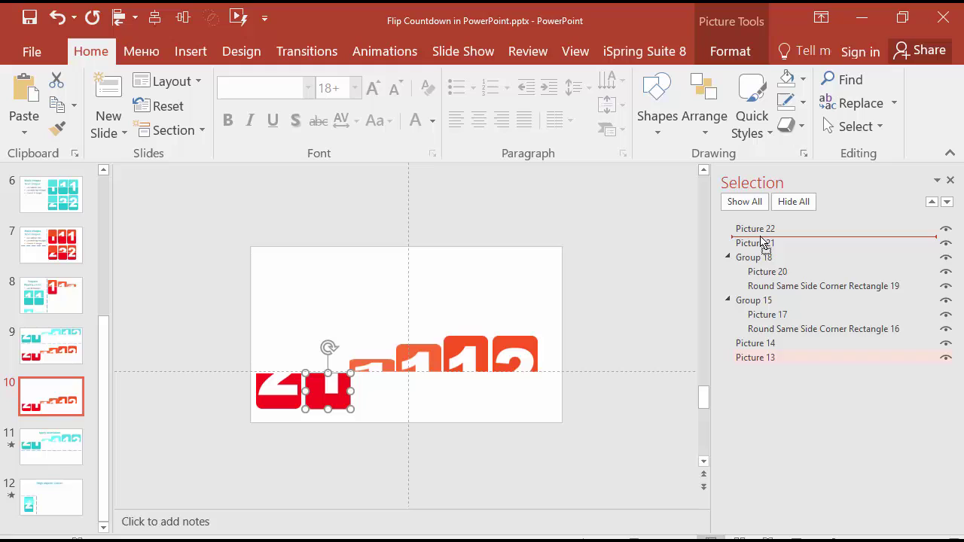
left_click_drag(760, 238, 761, 240)
left_click(370, 373)
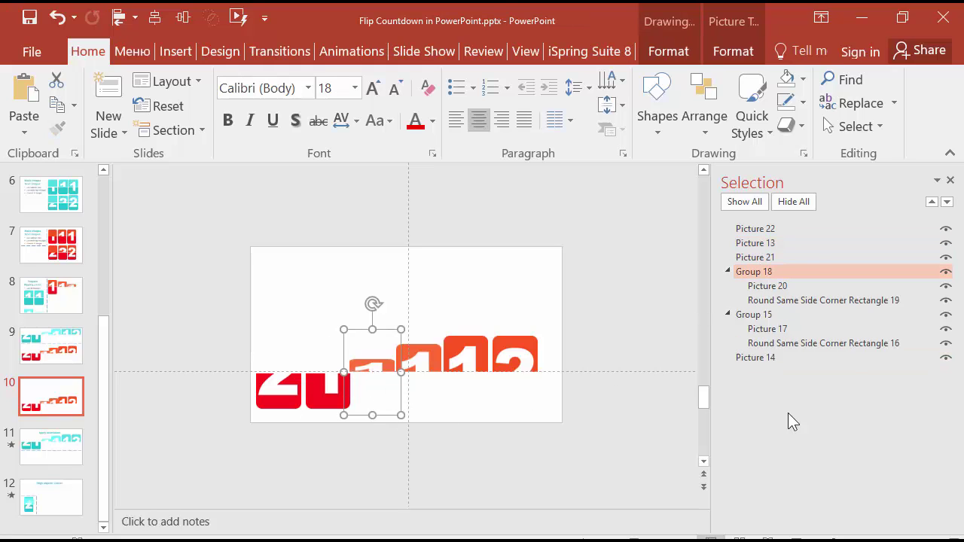
left_click(753, 272)
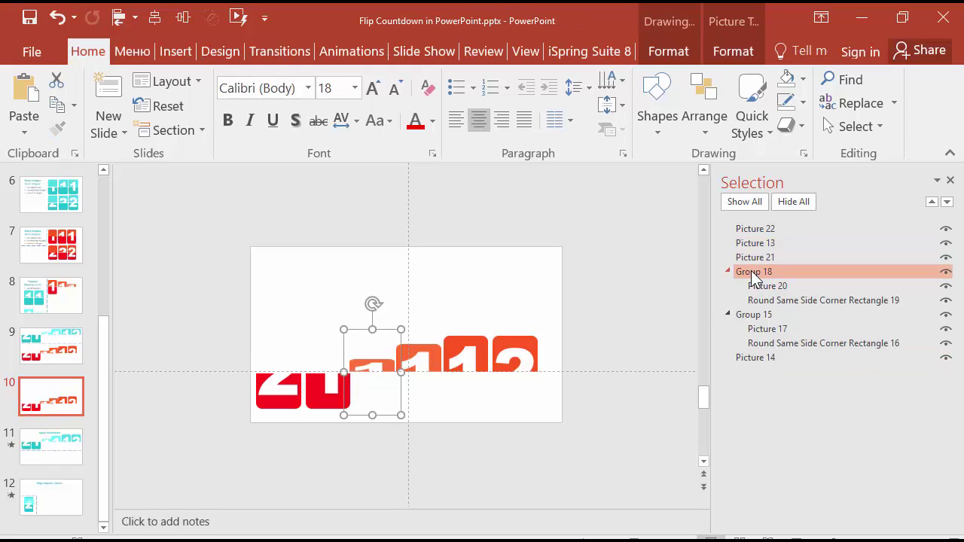
left_click_drag(753, 275, 754, 257)
Step: Move the 40° group (Group 15) directly below Group 18 in the layer order and place Picture 14 above Picture 21
left_click(729, 312)
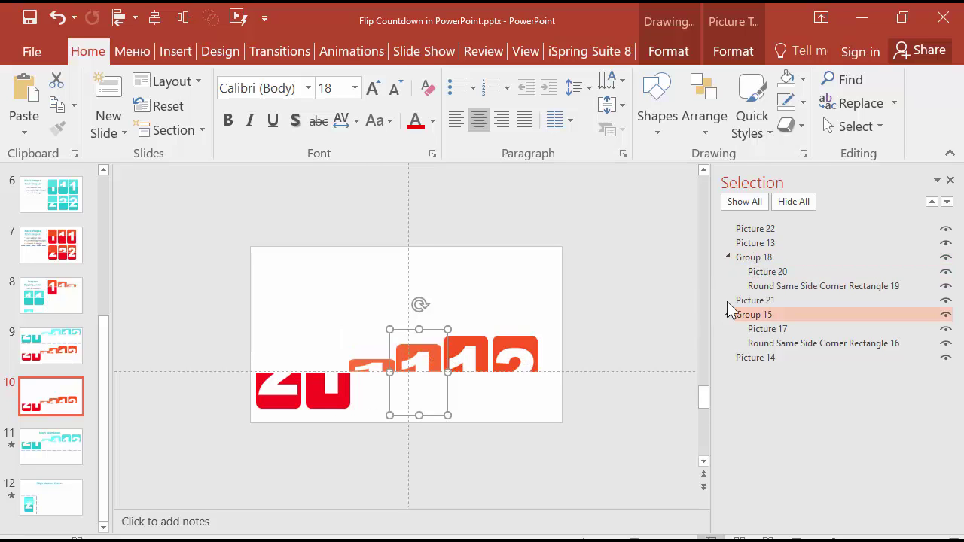
mouse_move(729, 311)
left_mouse_down()
mouse_move(739, 311)
mouse_move(731, 295)
left_mouse_up()
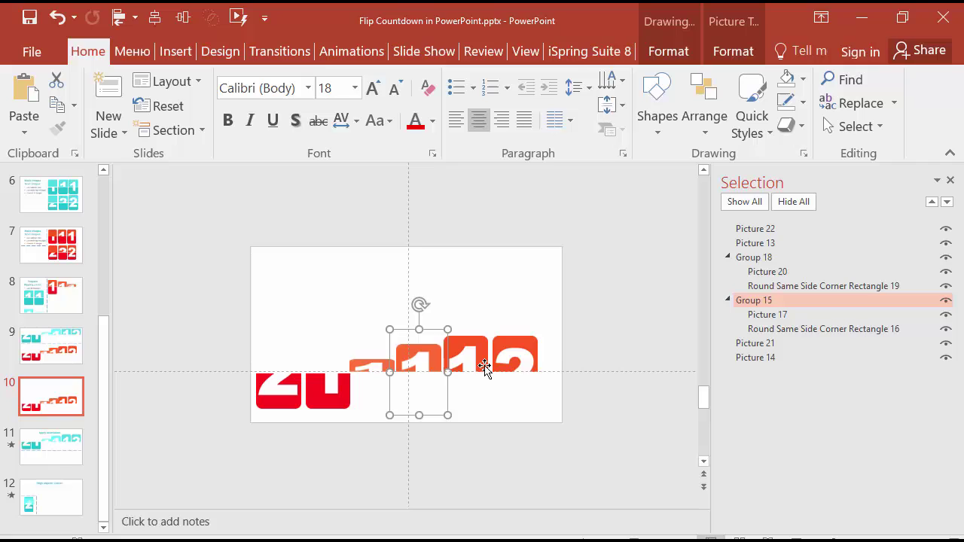
left_click(755, 357)
left_click_drag(763, 358, 765, 345)
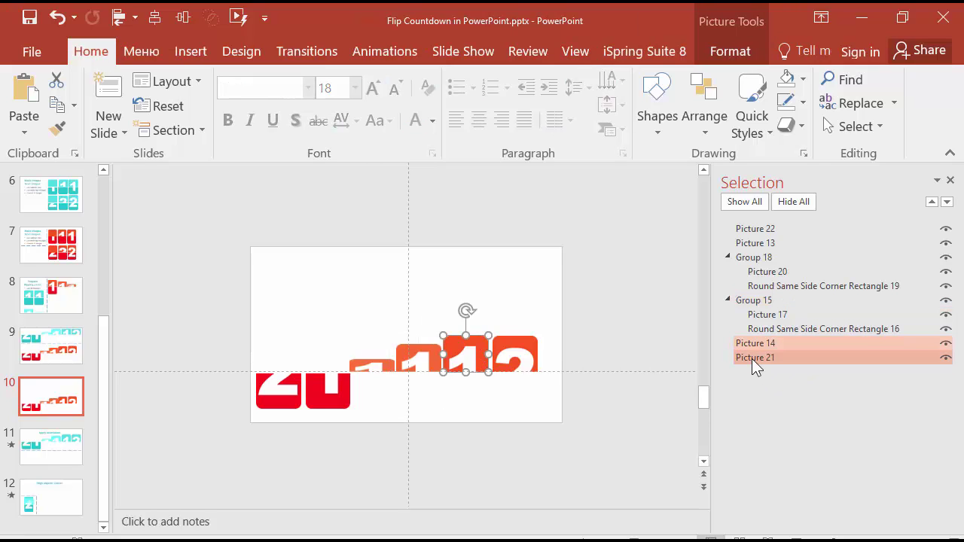
left_click(755, 358)
Step: Copy the reordered red parts from slide 10, open slide 11 and go through its cyan sample parts
left_click_drag(211, 444, 666, 320)
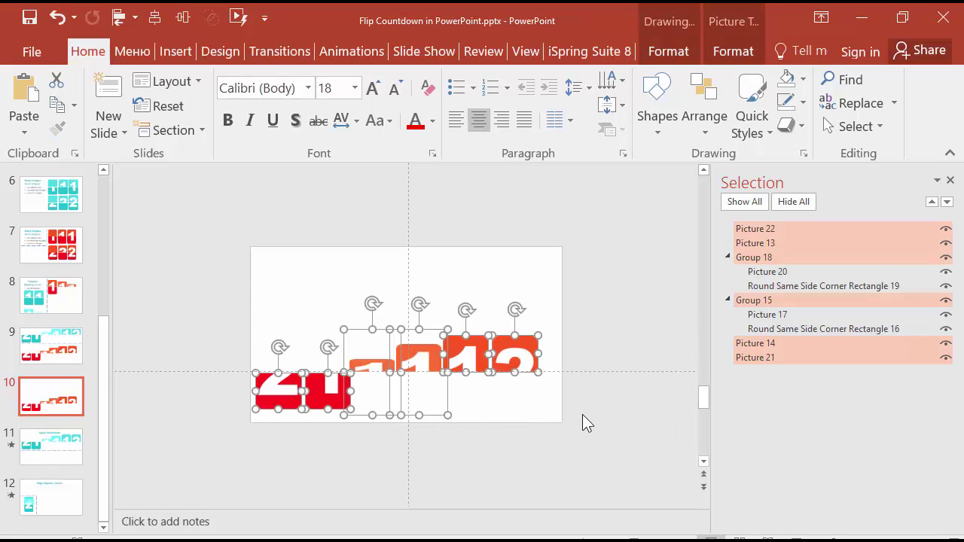
left_click(75, 446)
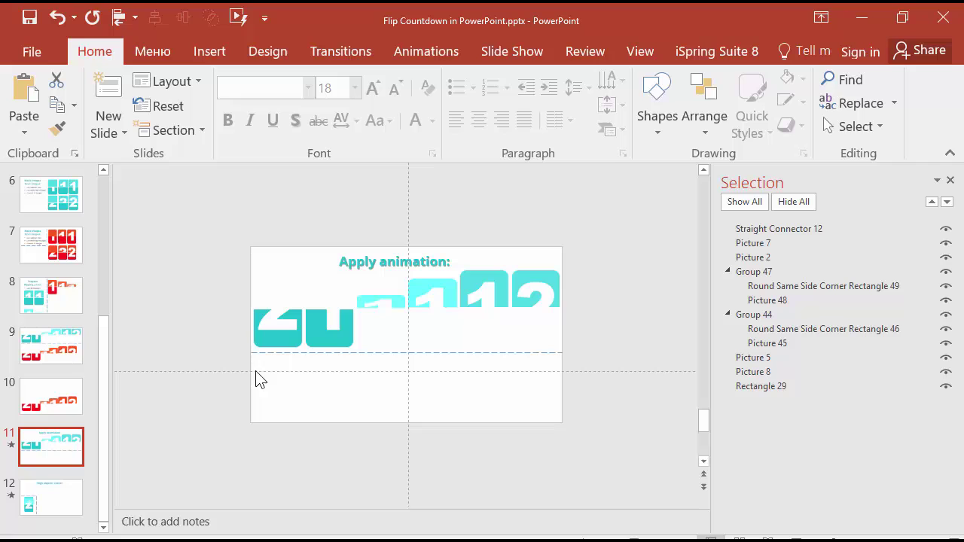
left_click(325, 331)
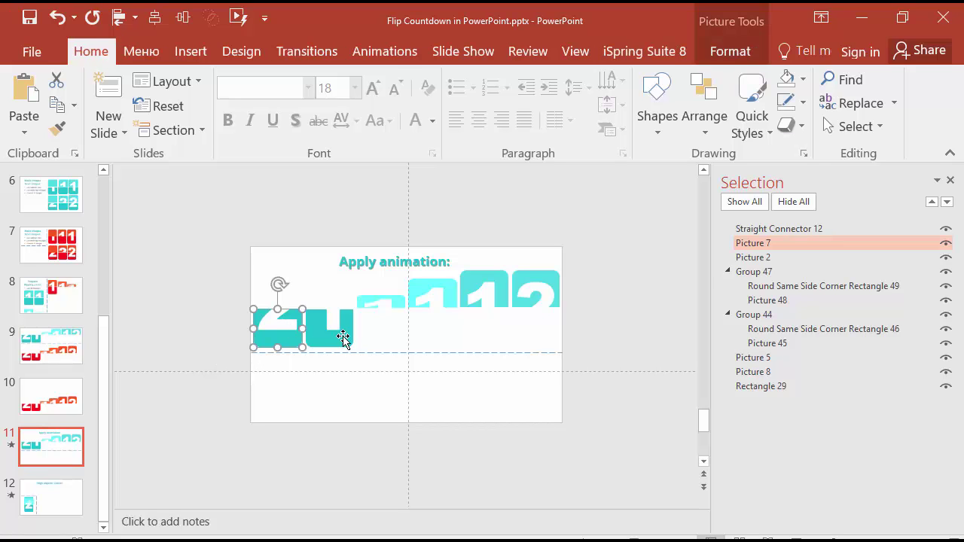
left_click(399, 313)
left_click(434, 303)
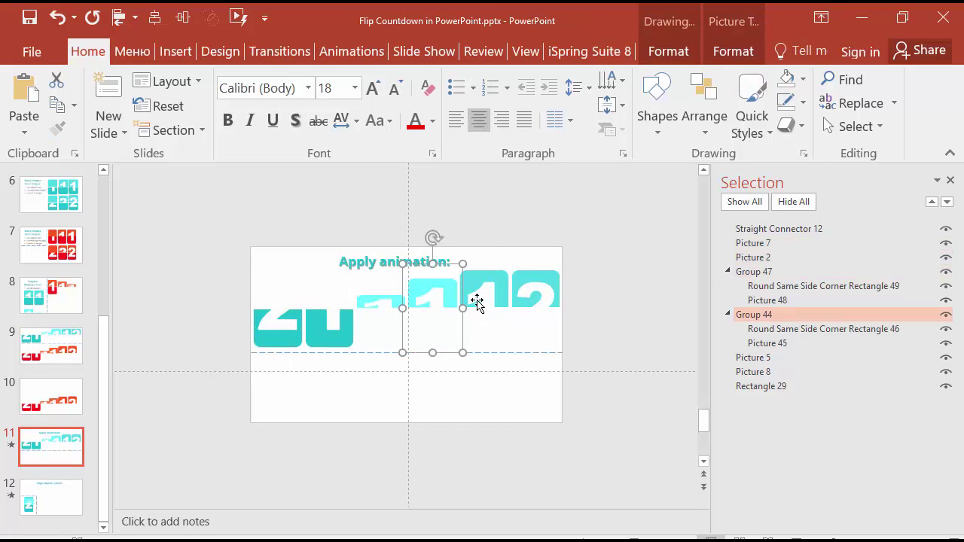
left_click(532, 296)
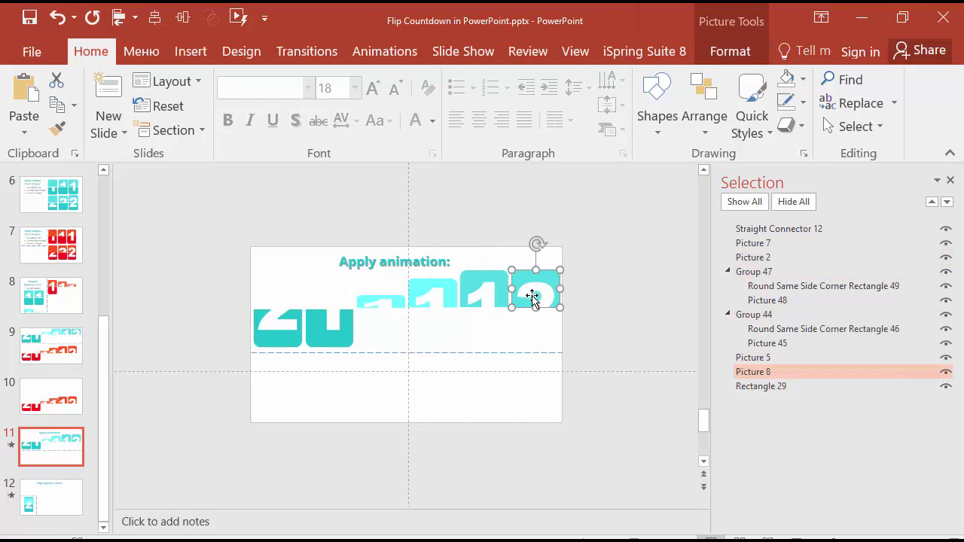
Step: Close the Selection pane and show the Animation Pane for slide 11
left_click(950, 180)
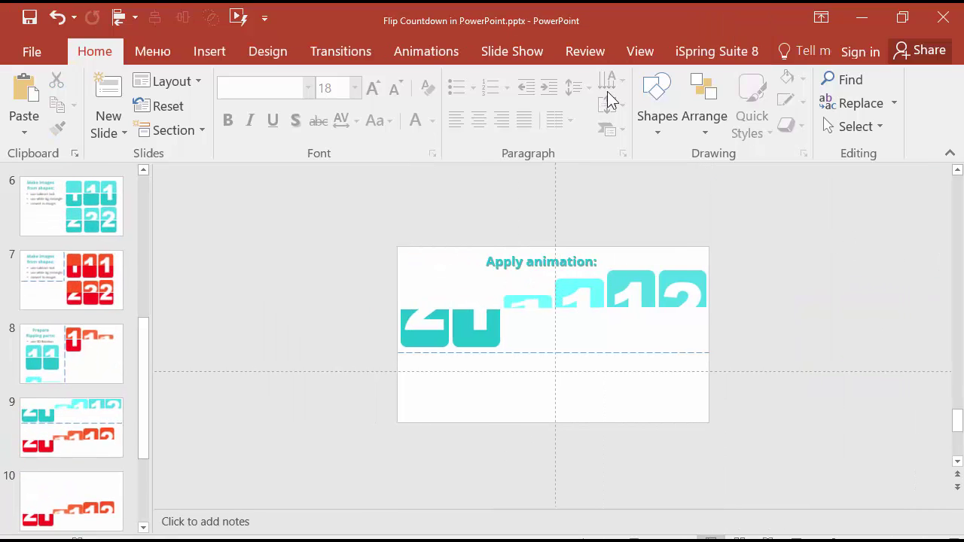
left_click(426, 51)
left_click(550, 82)
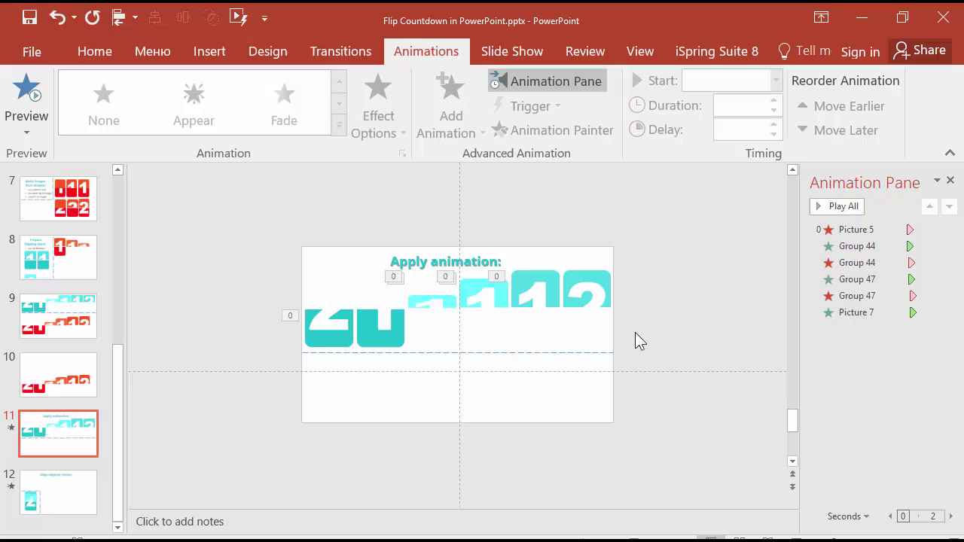
Step: Move the heading and animated cyan sample up on slide 11 and paste the reordered red parts below the dashed line
left_click_drag(242, 394, 688, 212)
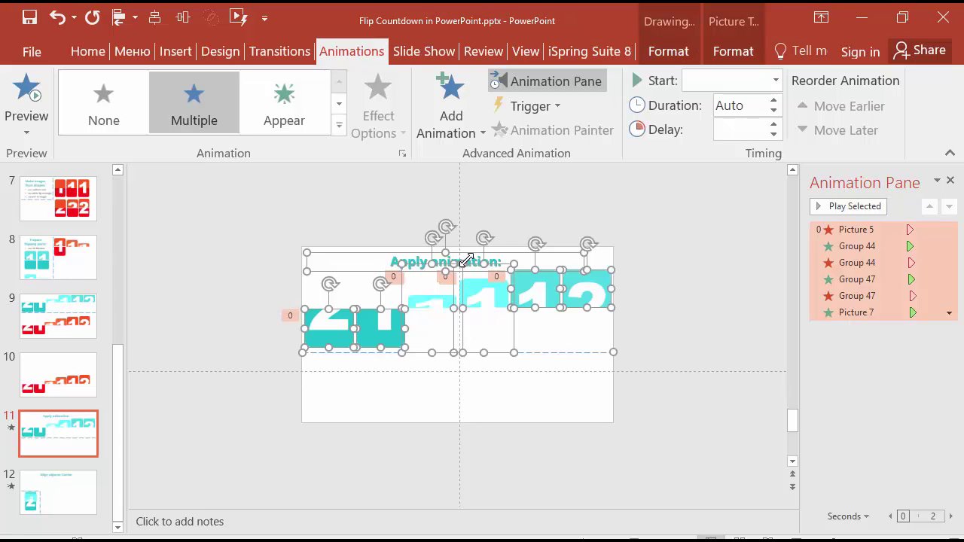
left_click_drag(465, 256, 466, 215)
left_click(303, 391)
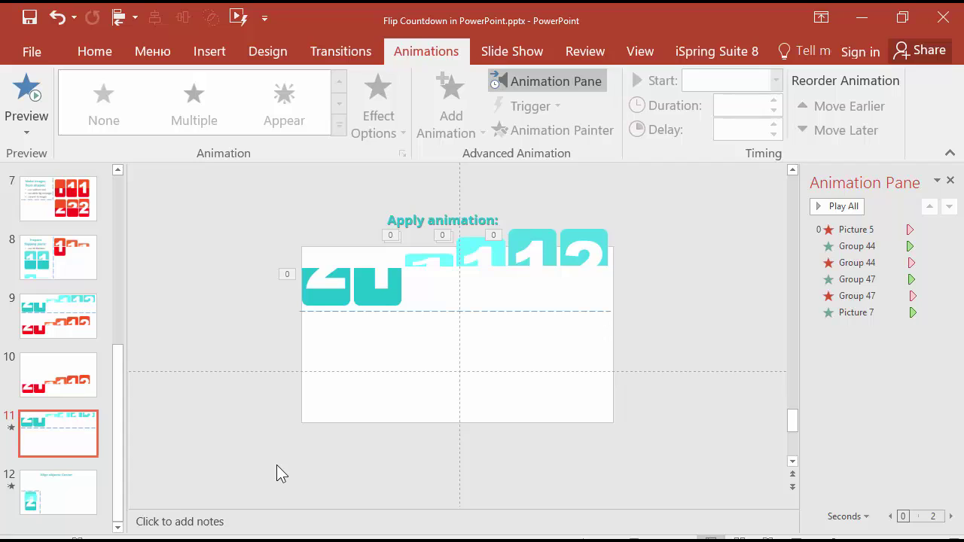
key("ctrl+v")
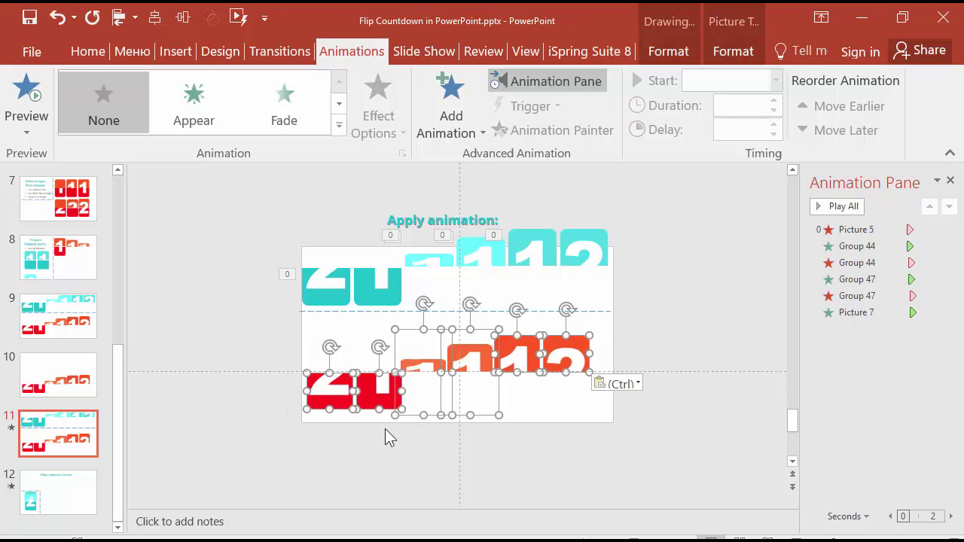
Step: Add a Disappear exit effect to the full-height upper red half of digit 1 (Picture 14), following the cyan sample
left_click(308, 437)
left_click(853, 230)
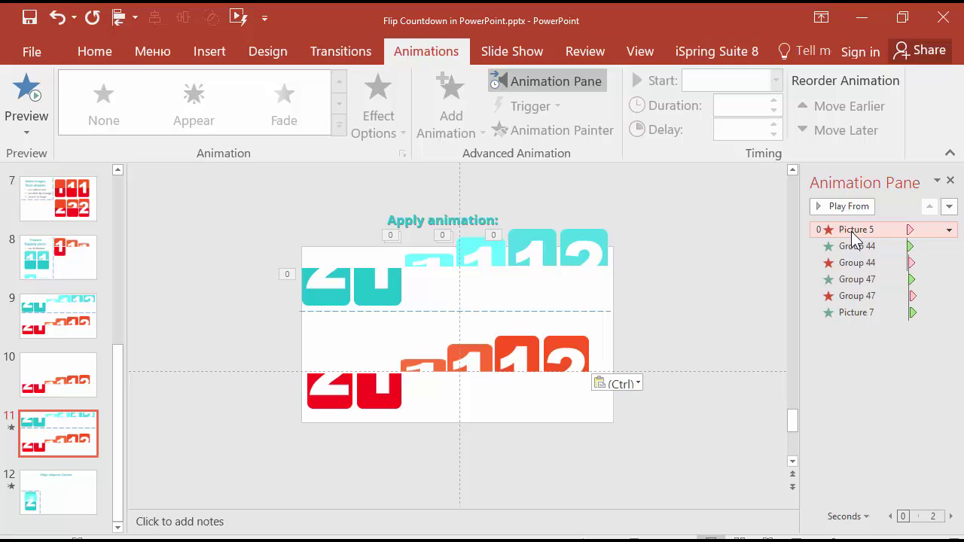
left_click(541, 249)
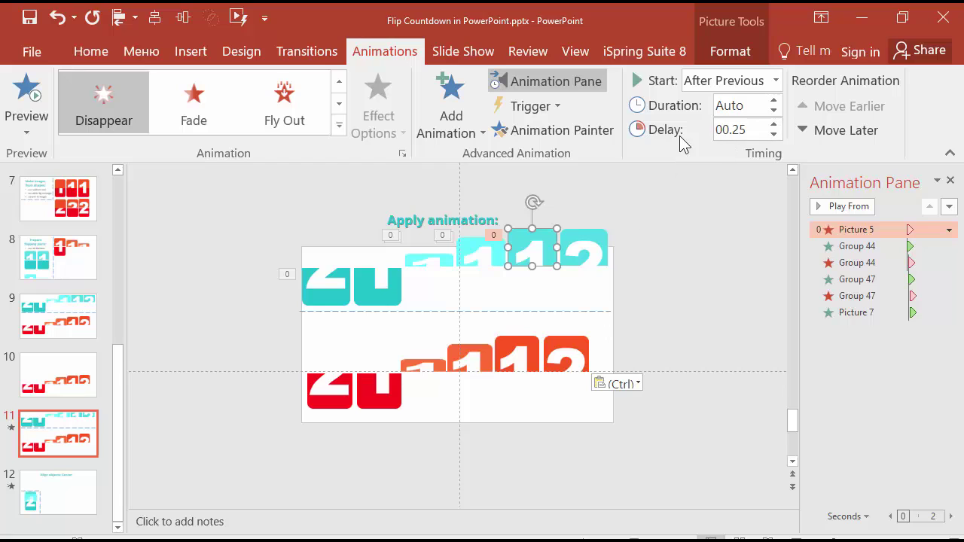
key("Tab")
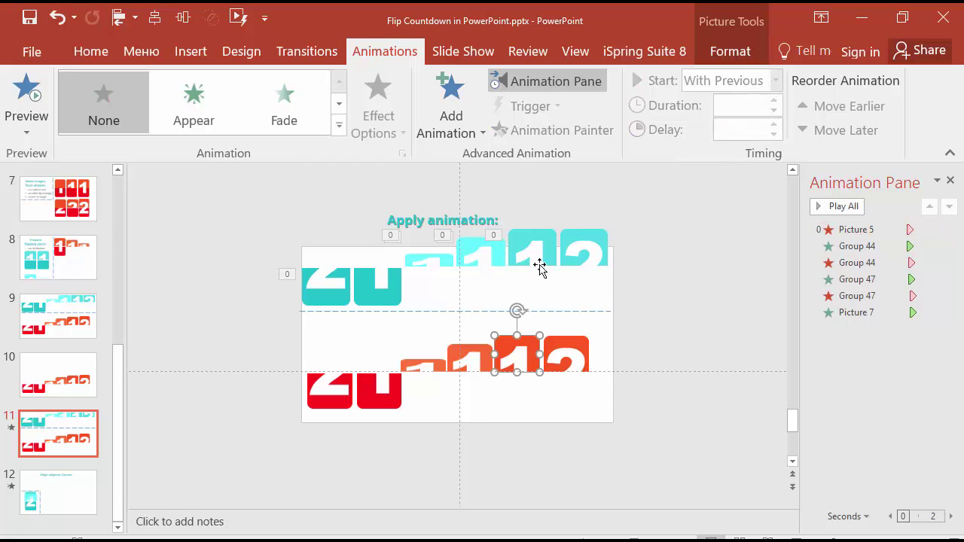
left_click(461, 132)
scroll(486, 320, "down", 5)
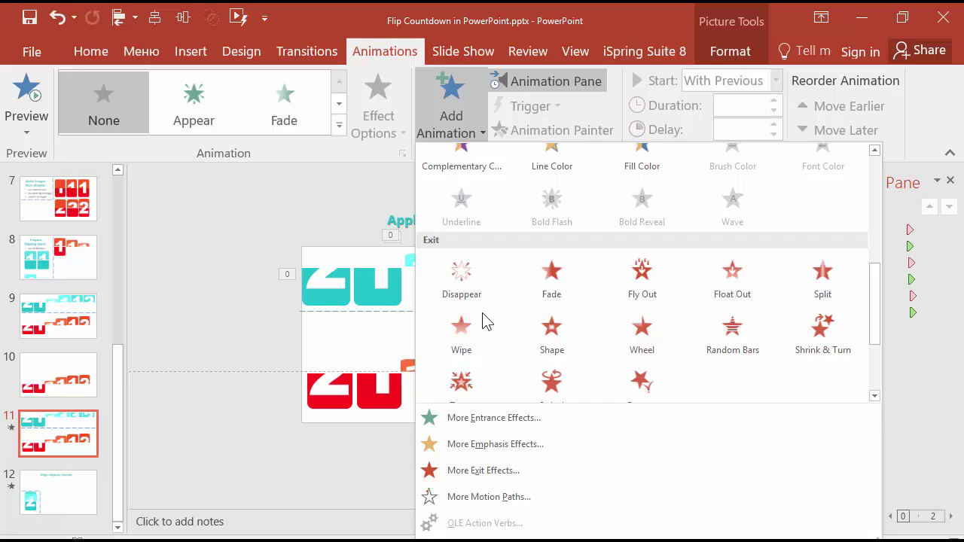
left_click(472, 290)
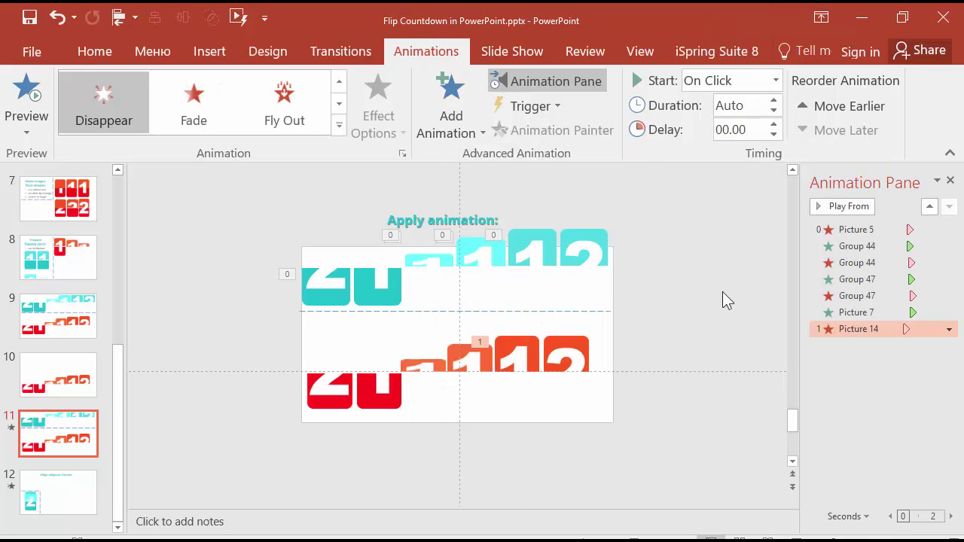
Step: Set Picture 14's Disappear effect to start After Previous with a 0.25-second delay
left_click(738, 80)
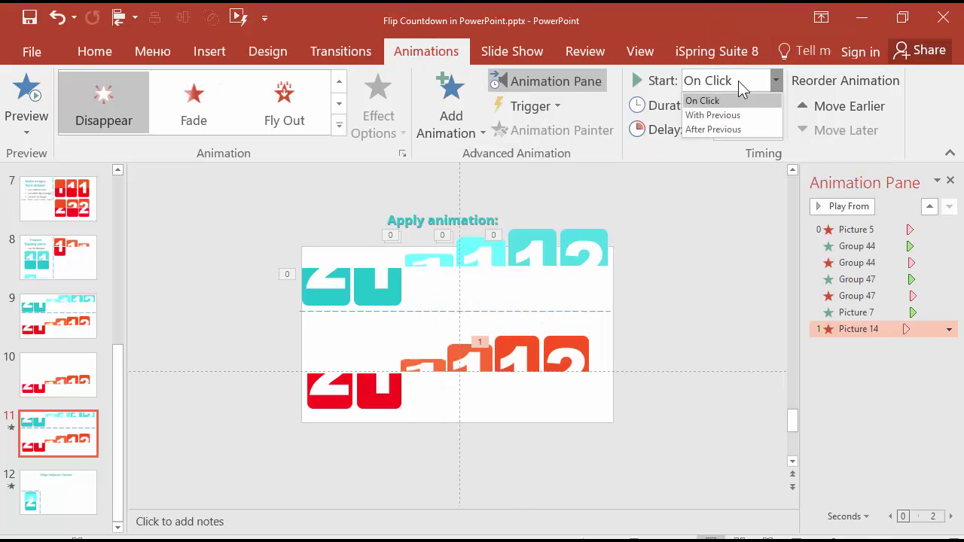
left_click(722, 129)
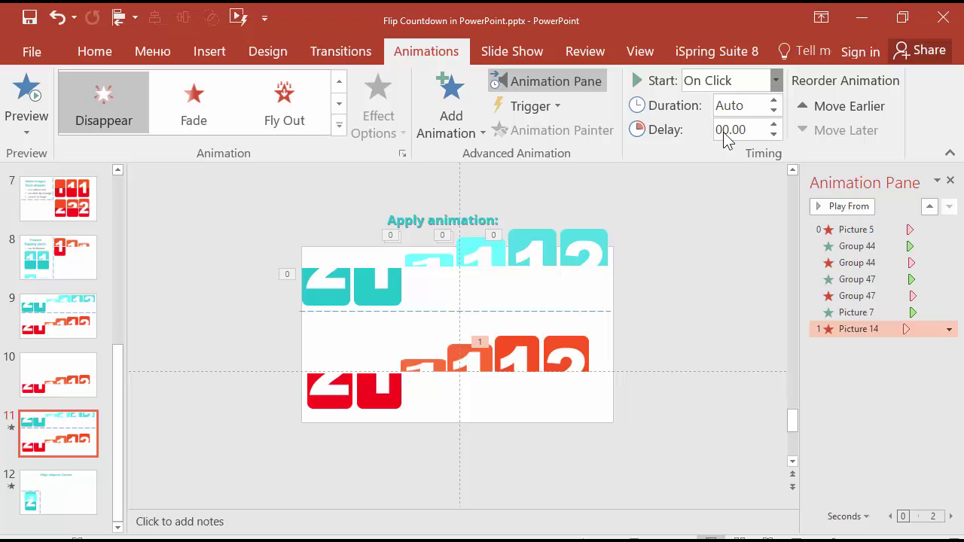
left_click(774, 125)
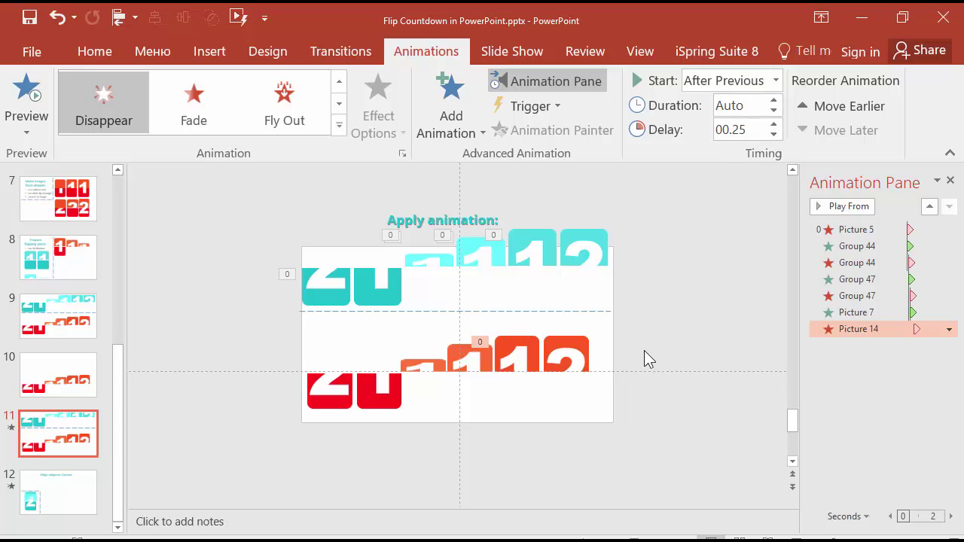
Step: Add an Appear effect to the red Group 15, starting With Previous with a 0.25-second delay, matching cyan Group 44
left_click(865, 248)
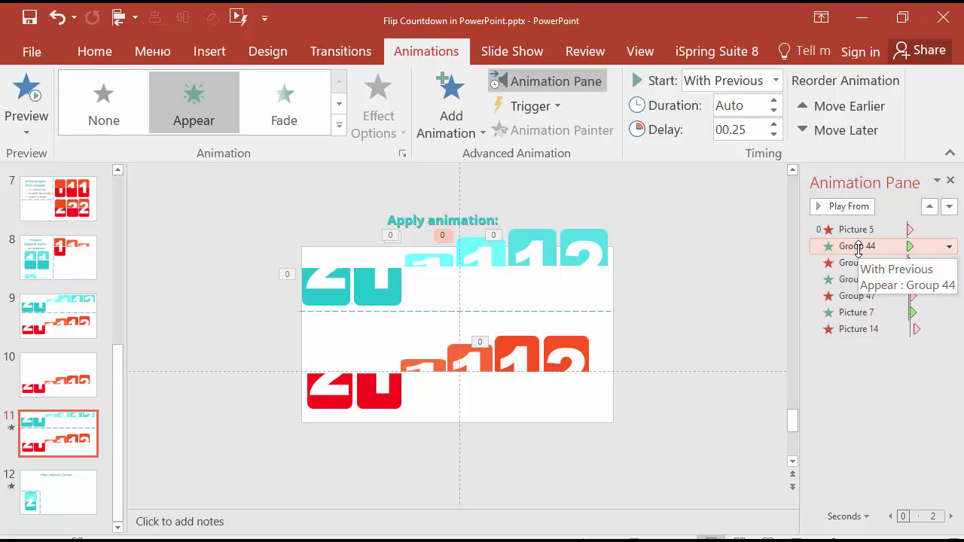
left_click(461, 301)
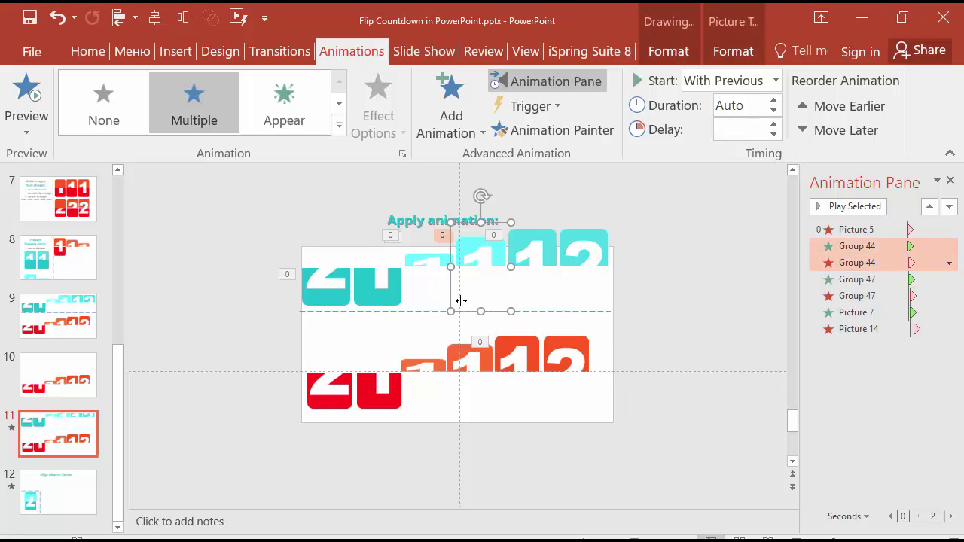
left_click(456, 363)
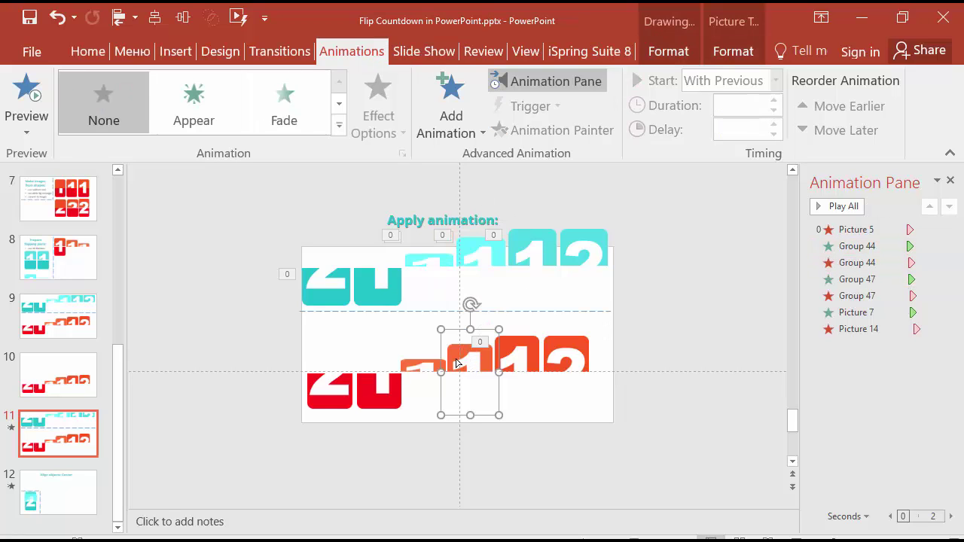
left_click(467, 115)
left_click(460, 189)
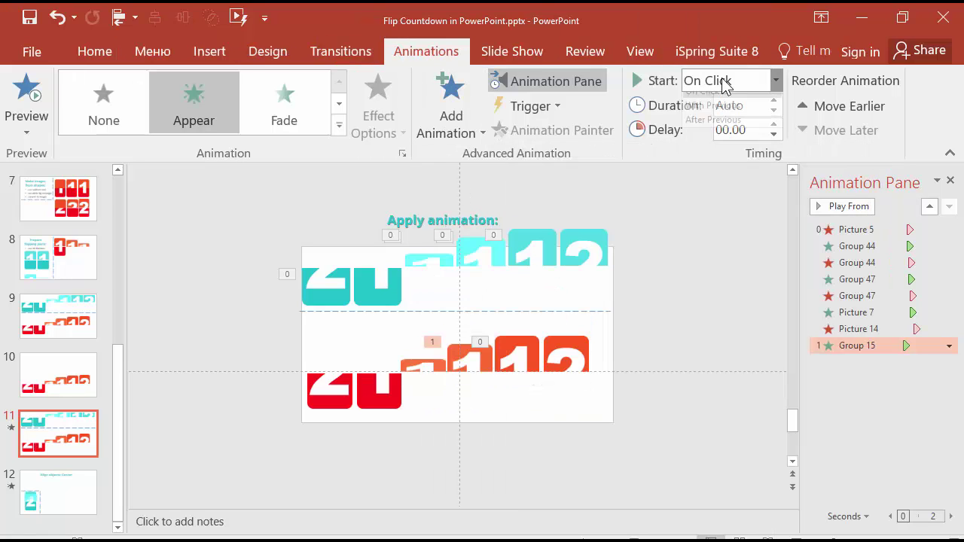
left_click(725, 83)
left_click(729, 117)
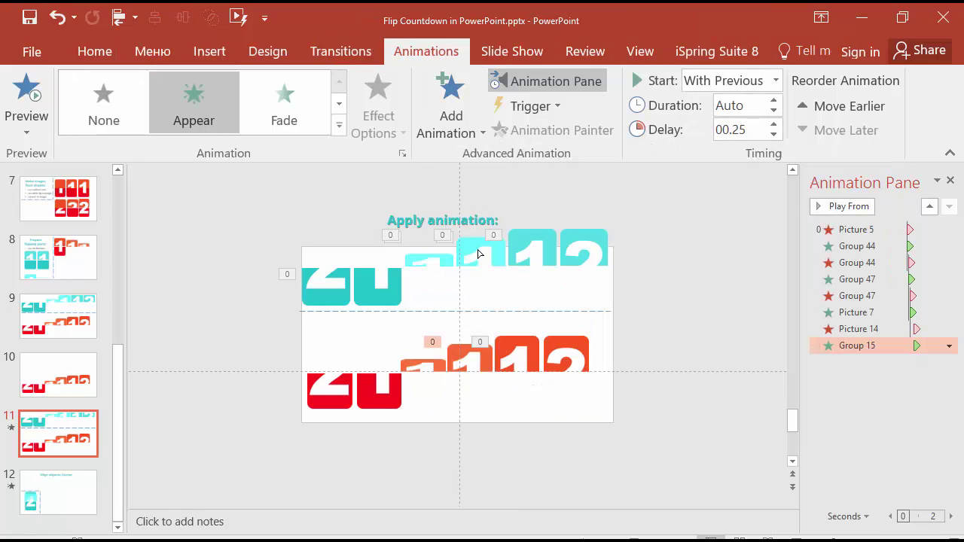
Step: Check cyan Group 44's effects and add a Disappear exit effect with a 0.10-second delay to the red Group 15
left_click(865, 262)
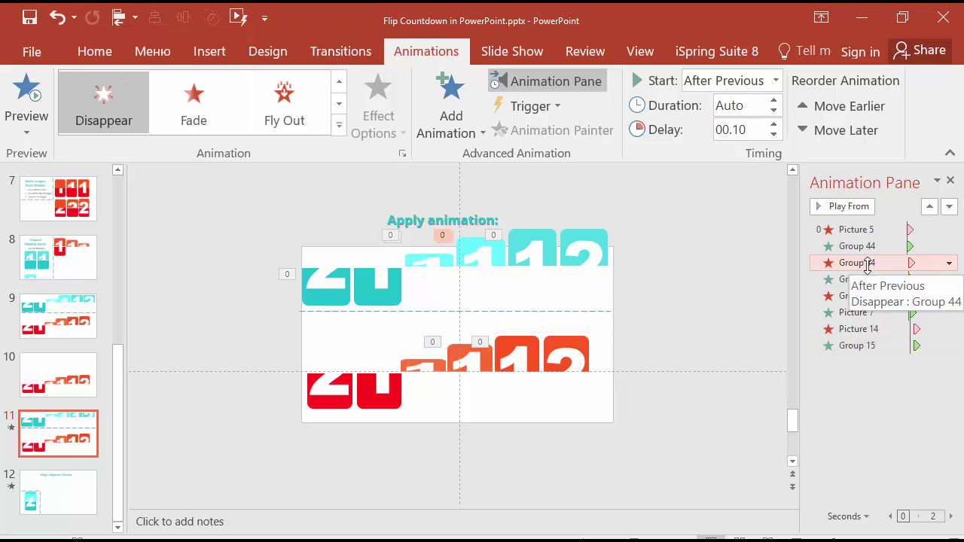
left_click(486, 250)
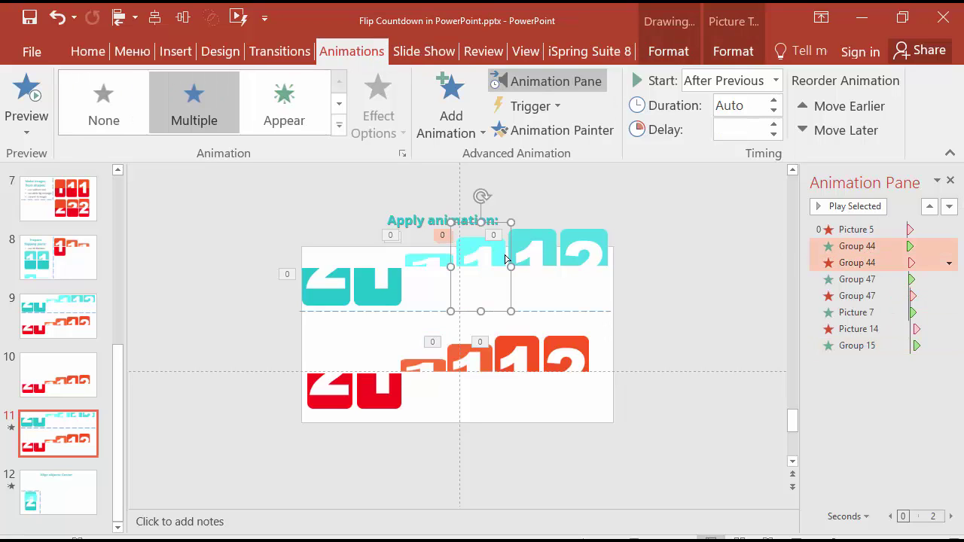
left_click(868, 245)
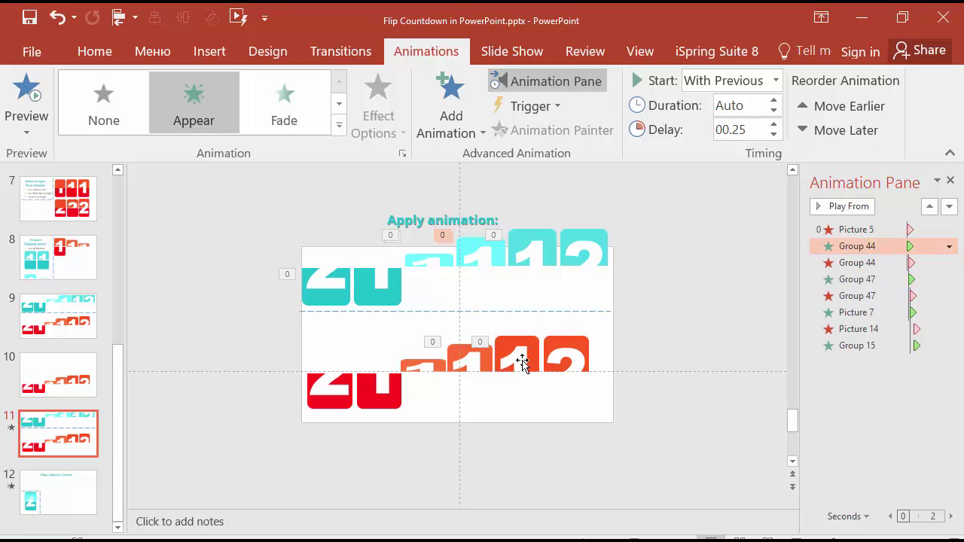
left_click(475, 373)
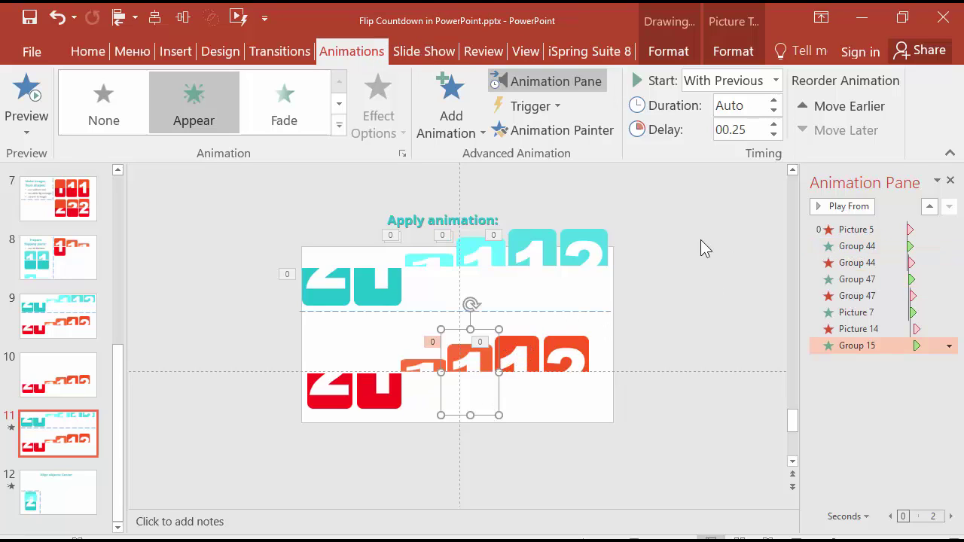
left_click(854, 263)
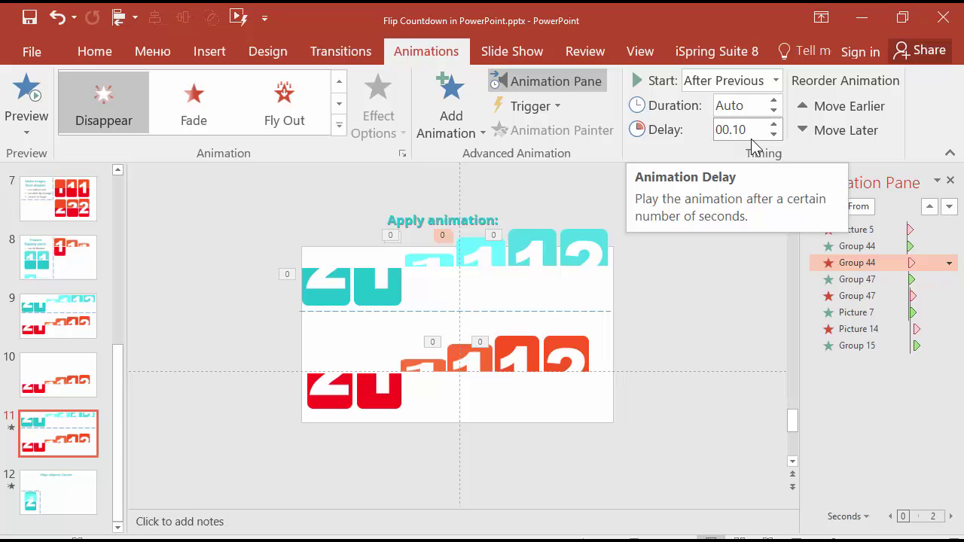
left_click(474, 352)
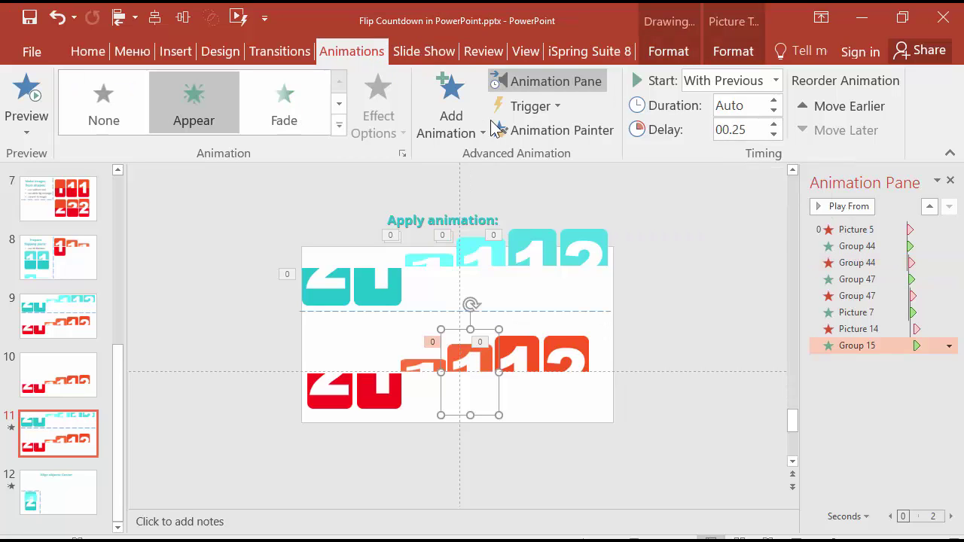
left_click(450, 124)
scroll(512, 194, "down", 5)
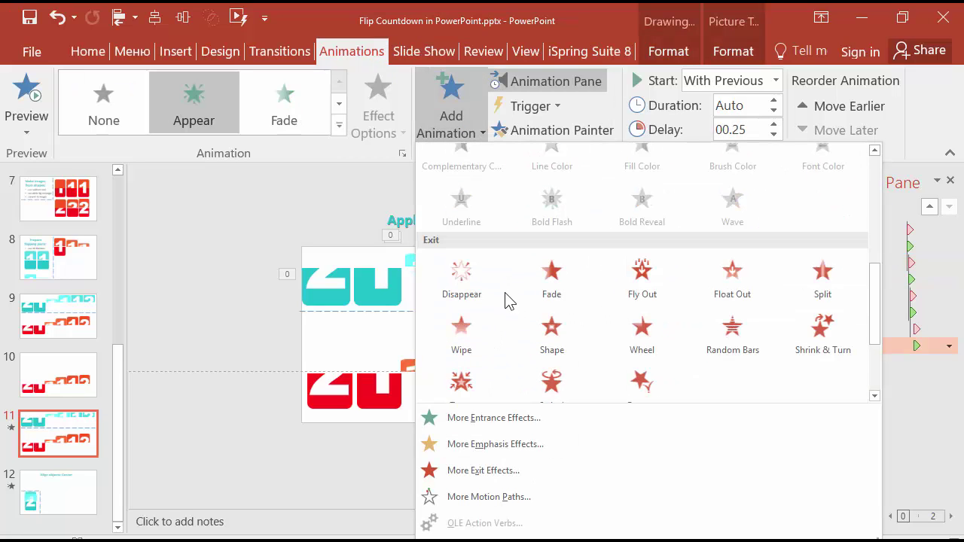
left_click(481, 286)
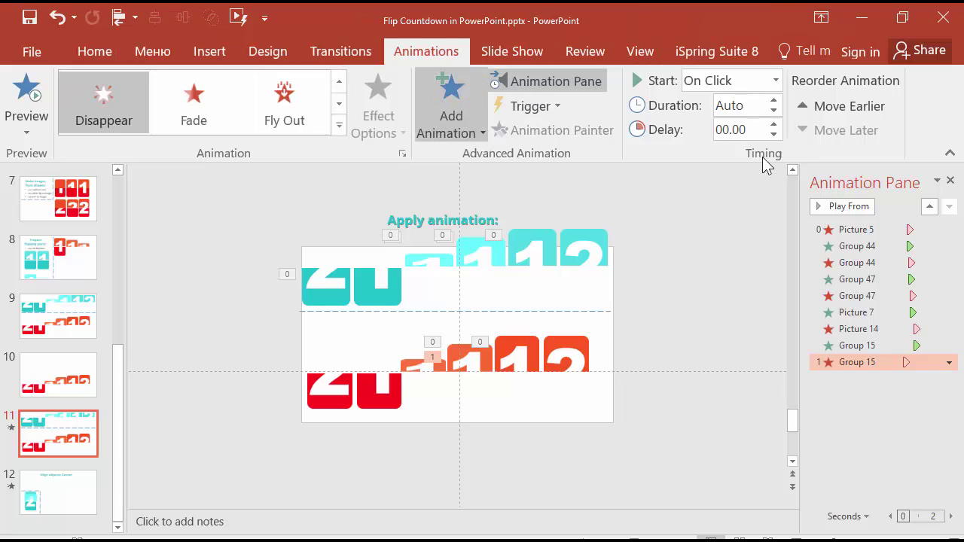
left_click(728, 130)
double_click(739, 129)
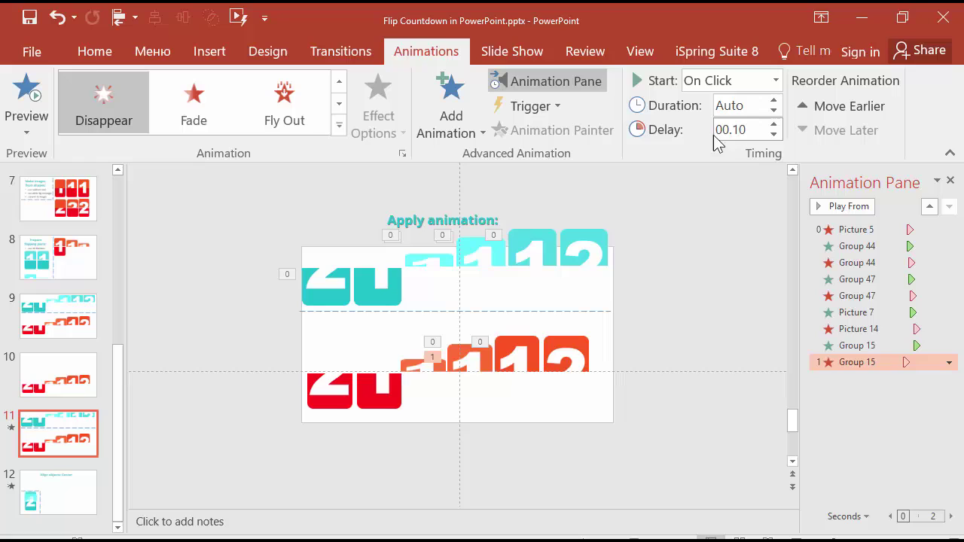
Step: Set the red Group 15's Disappear effect to start After Previous, like the one on cyan Group 44
left_click(879, 262)
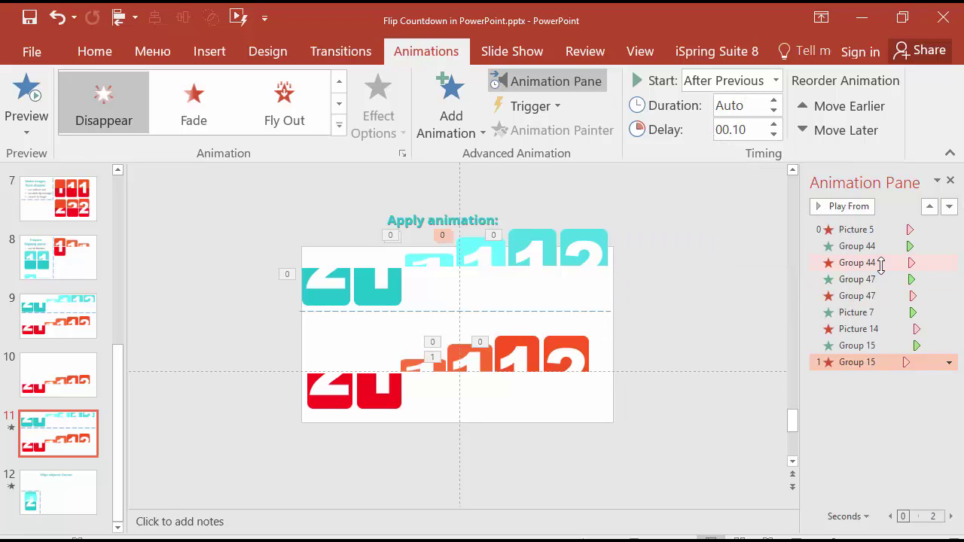
left_click(881, 363)
left_click(776, 80)
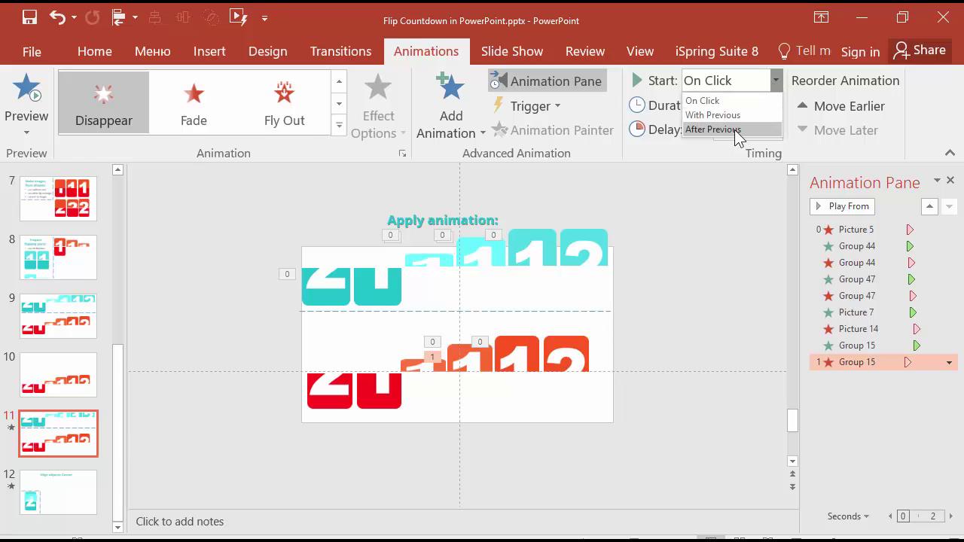
left_click(734, 129)
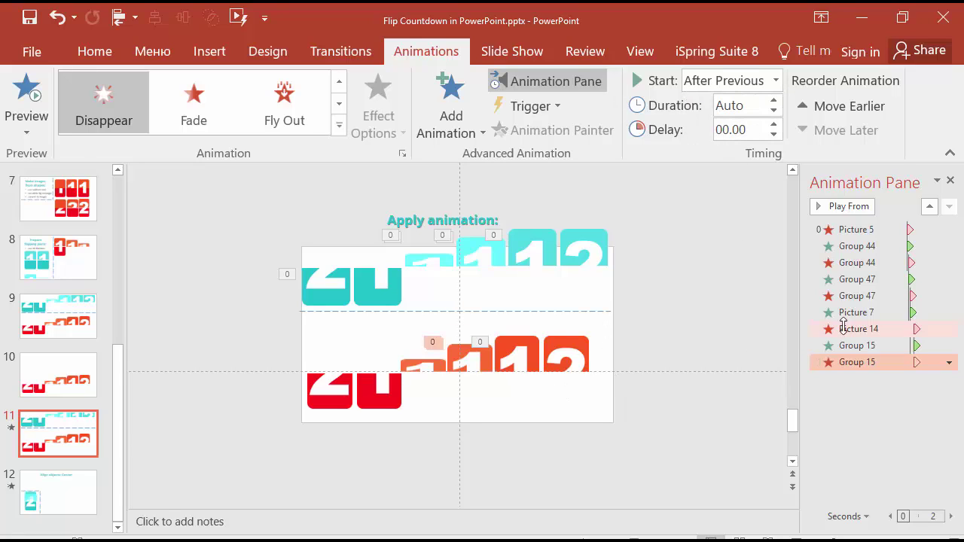
Step: Add an Appear effect to the flattest red group (Group 18), starting After Previous, using cyan Group 47 as reference
left_click(868, 280)
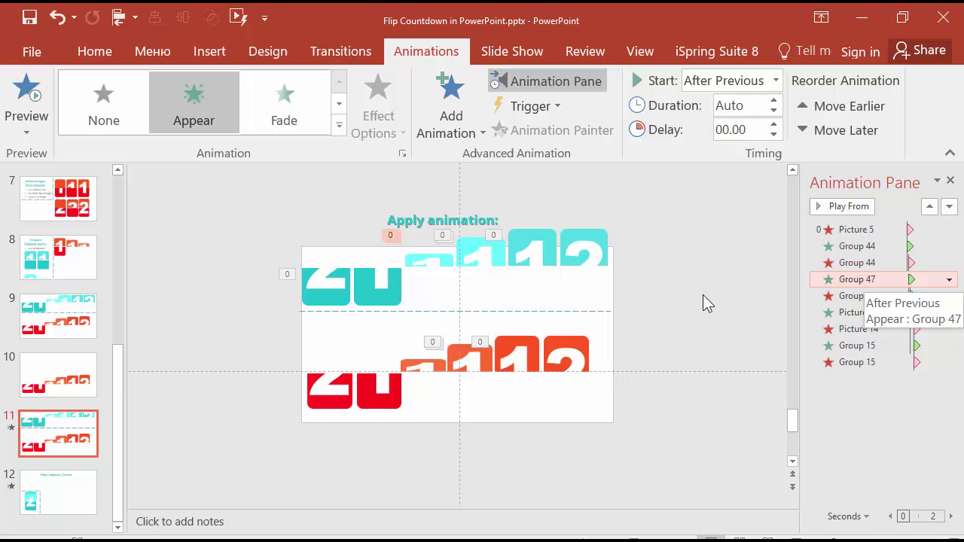
left_click(424, 268)
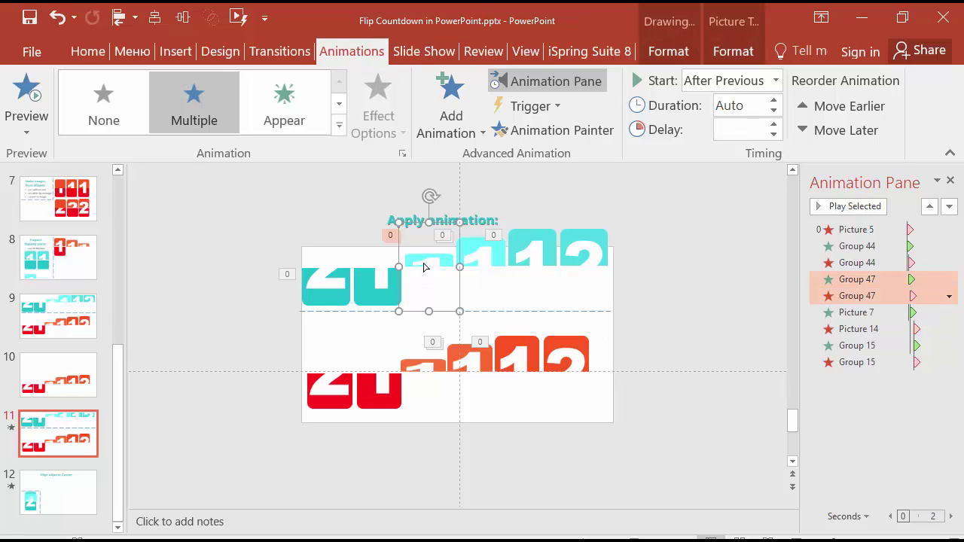
left_click(411, 371)
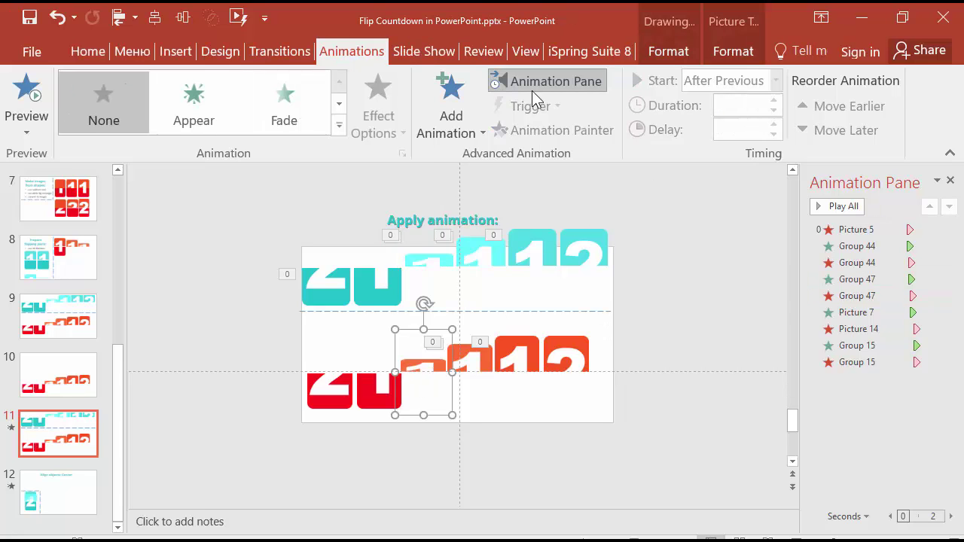
left_click(441, 112)
scroll(499, 366, "down", 3)
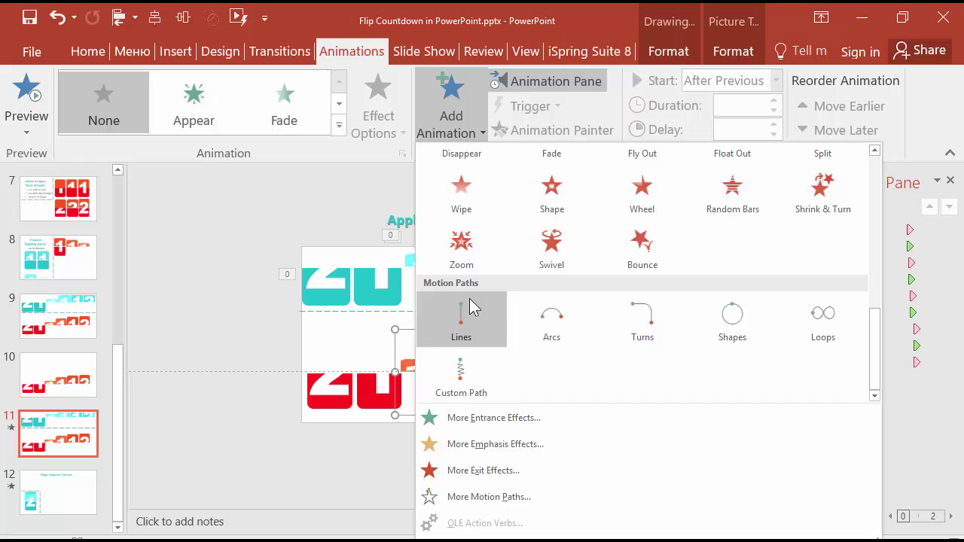
scroll(474, 286, "up", 3)
scroll(497, 256, "up", 5)
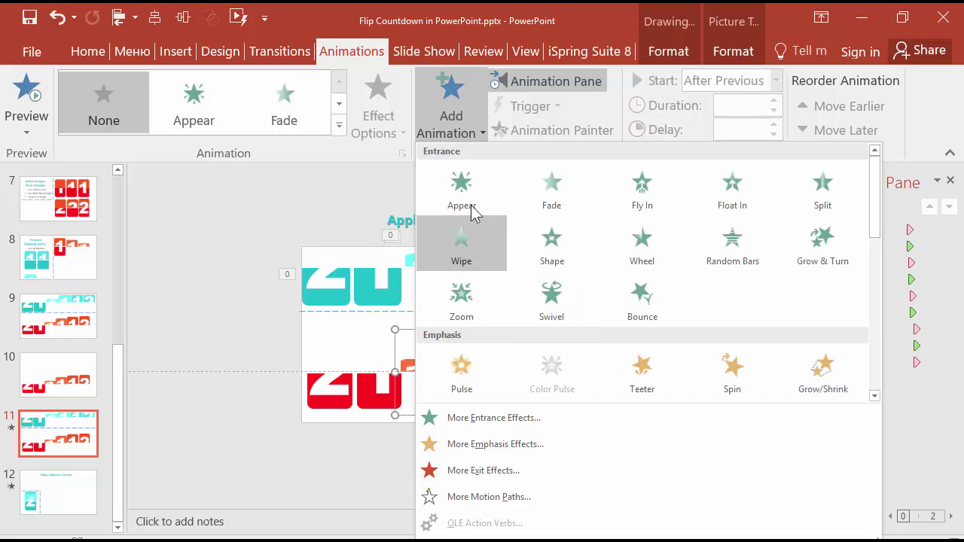
left_click(365, 186)
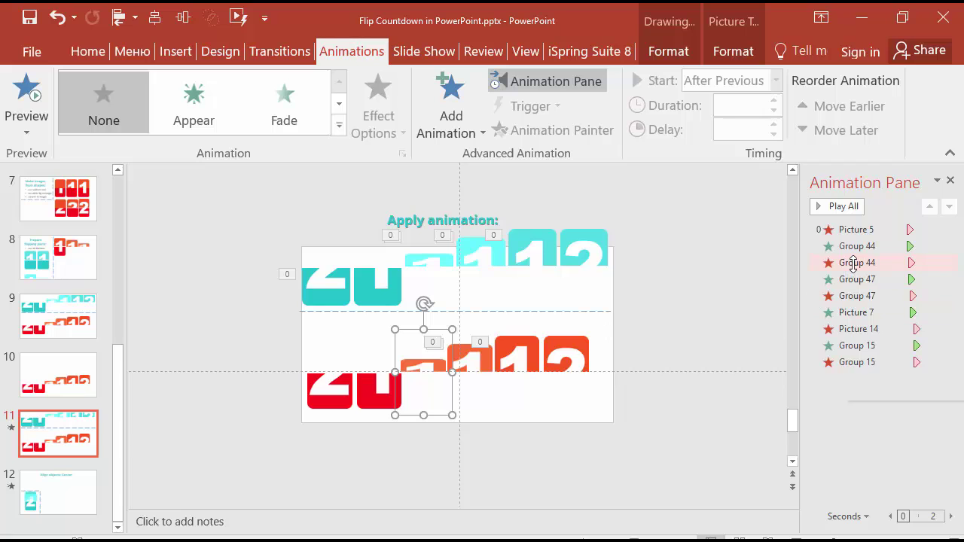
left_click(458, 128)
left_click(451, 194)
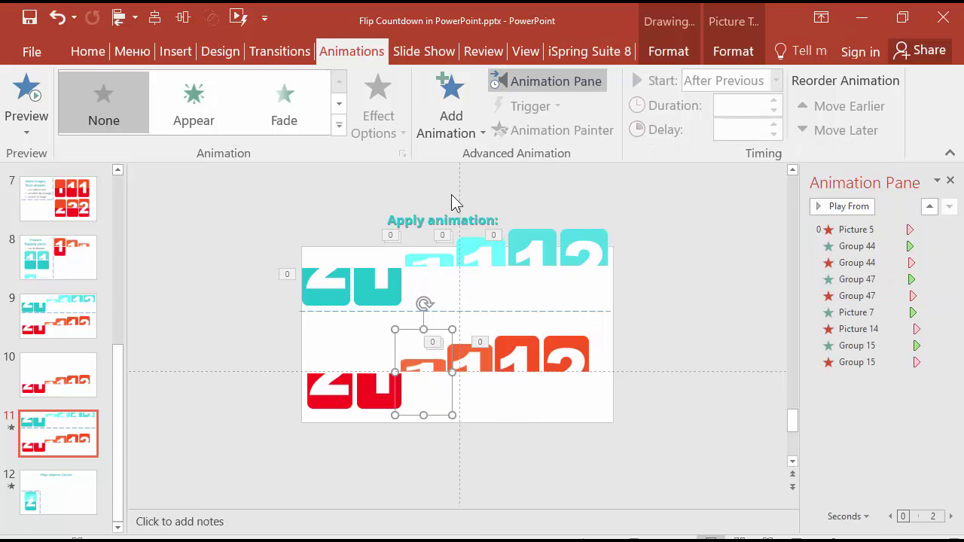
left_click(776, 80)
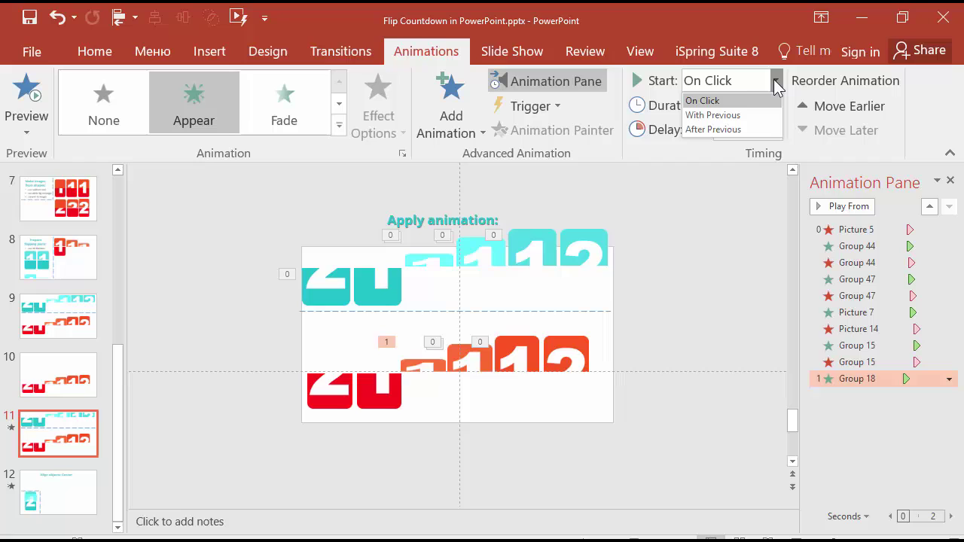
left_click(739, 129)
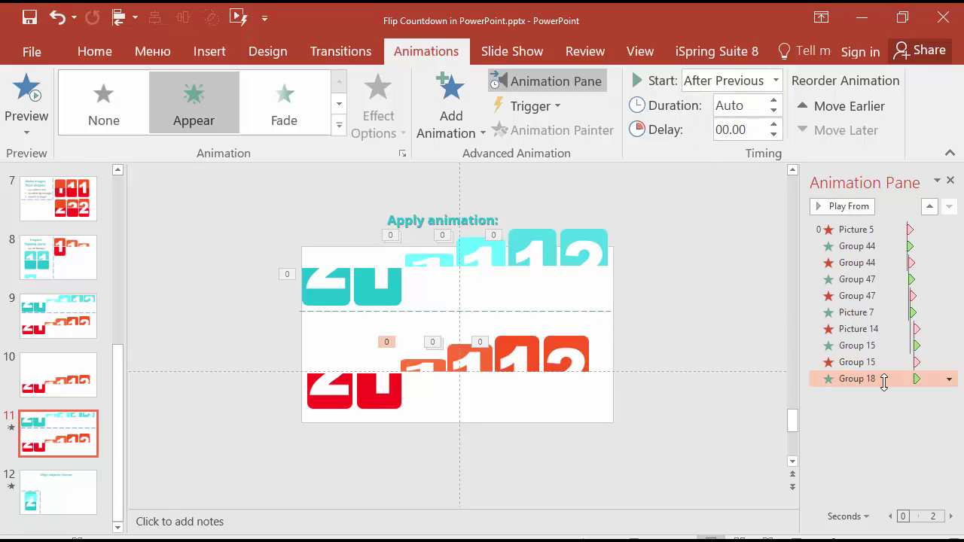
left_click(440, 267)
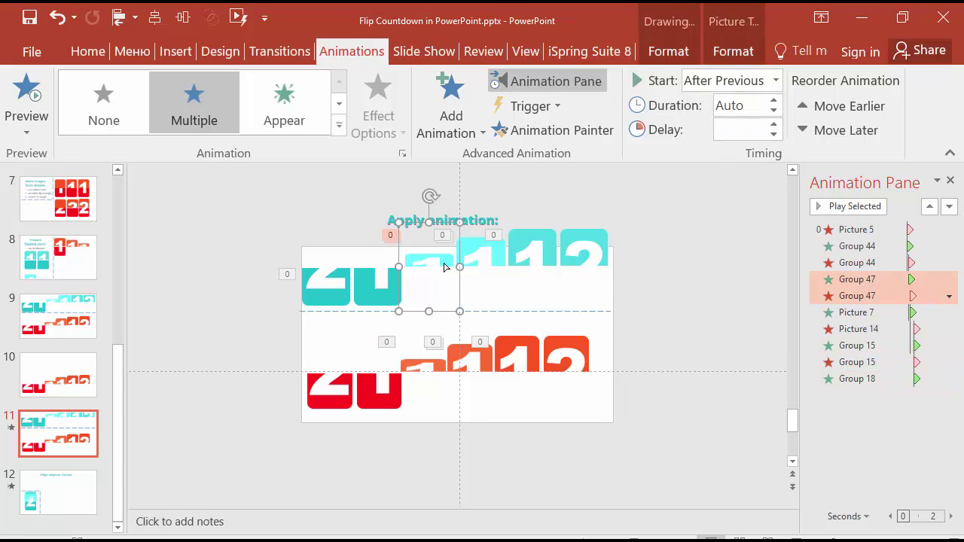
Step: Check cyan Group 47's Appear effect and add a Disappear exit effect to the flattest red group (Group 18)
left_click(883, 281)
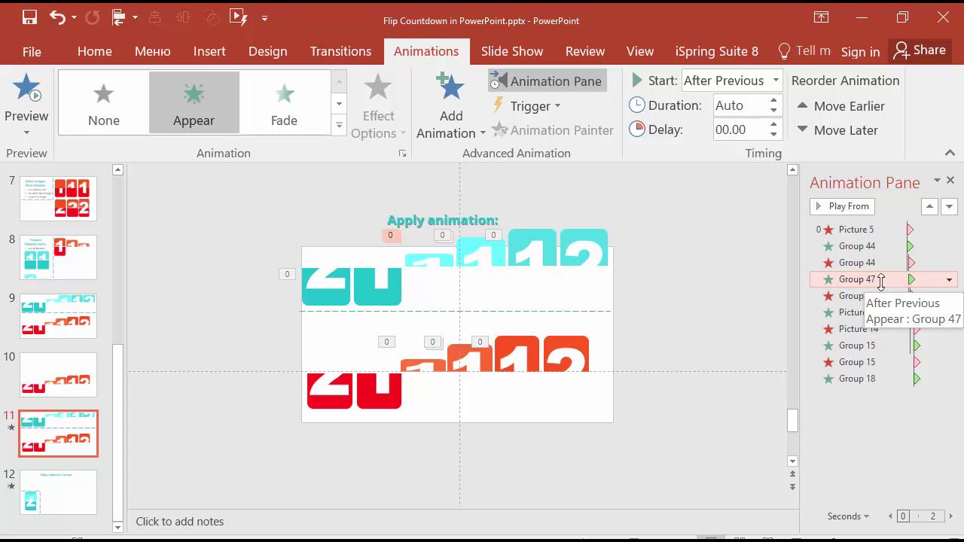
left_click(425, 377)
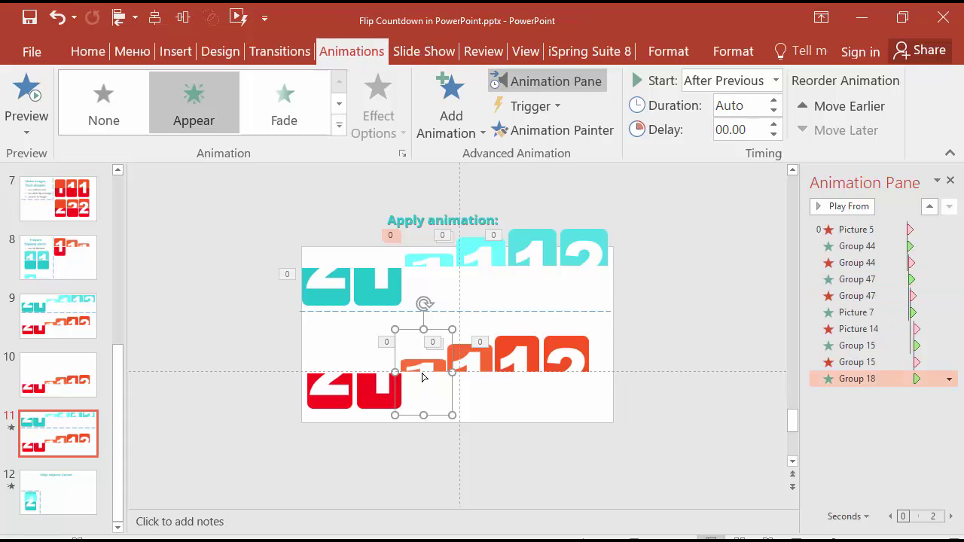
left_click(462, 132)
scroll(462, 301, "down", 3)
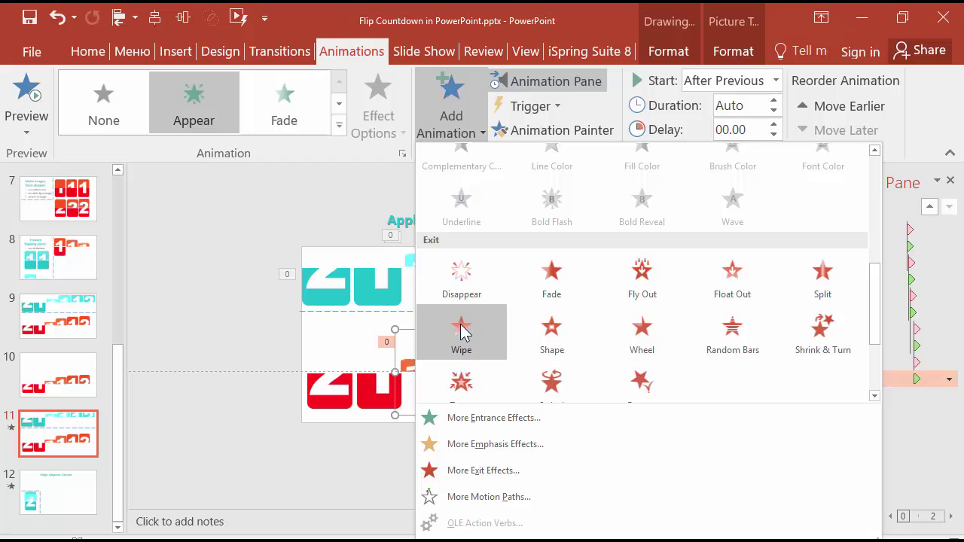
left_click(467, 289)
Step: Set the red Group 18's Disappear effect to start After Previous with a 0.10-second delay, matching cyan Group 47
left_click(442, 269)
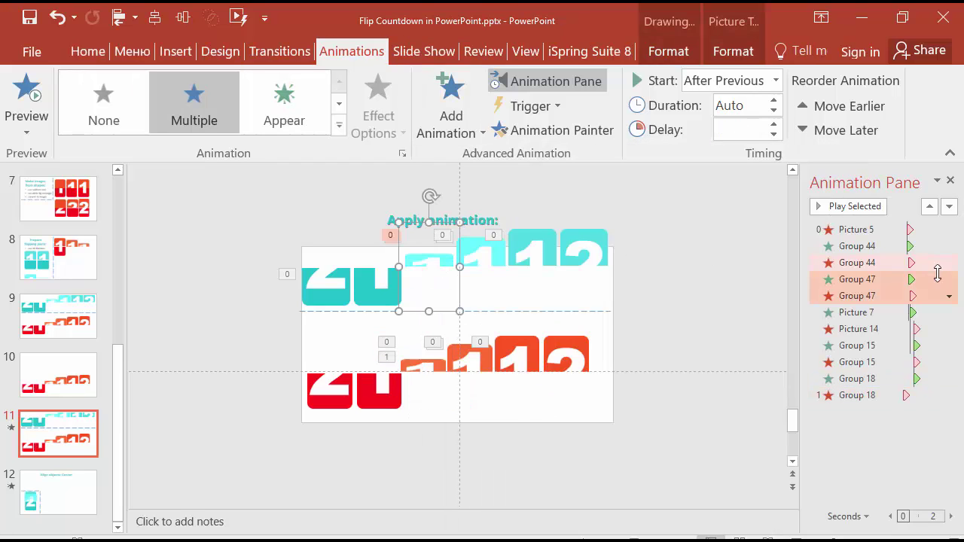
left_click(858, 295)
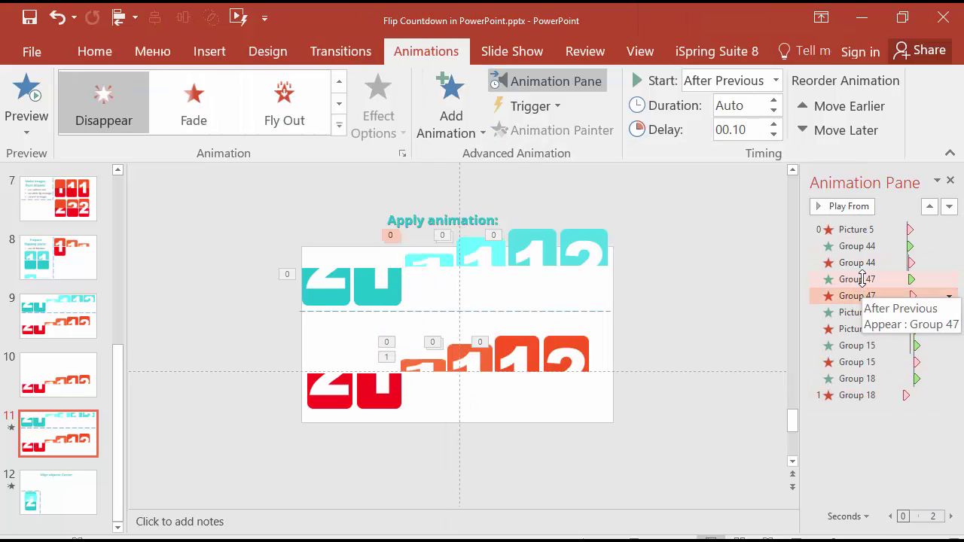
left_click(862, 278)
left_click(864, 295)
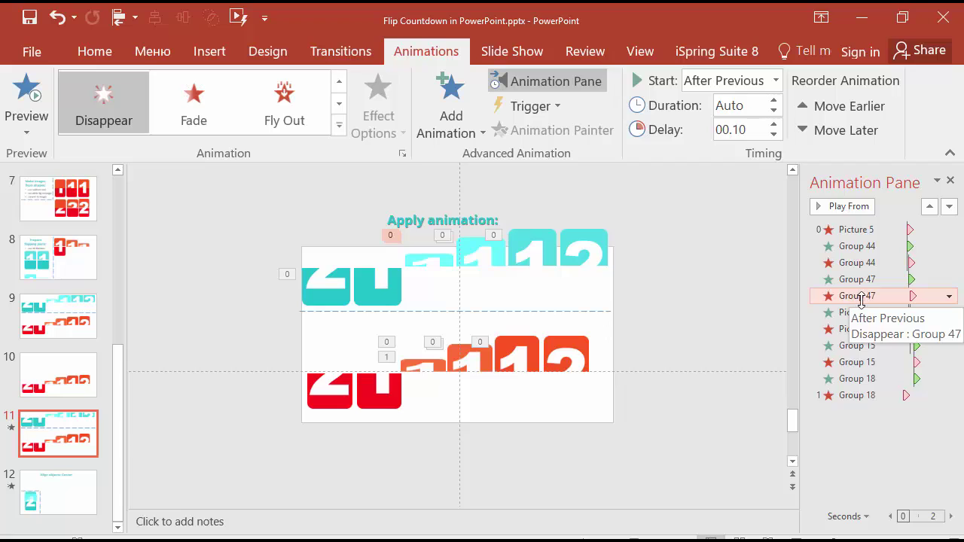
left_click(415, 368)
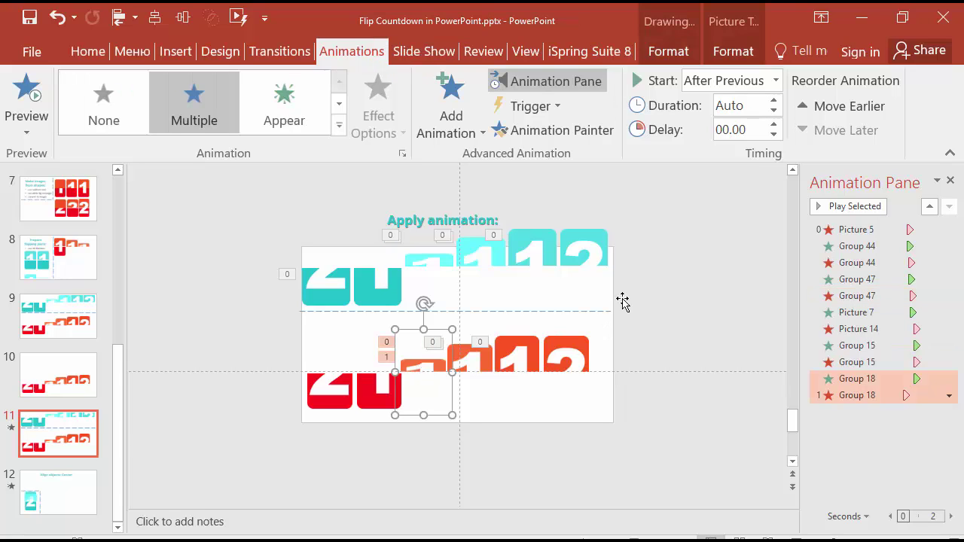
left_click(775, 80)
left_click(702, 100)
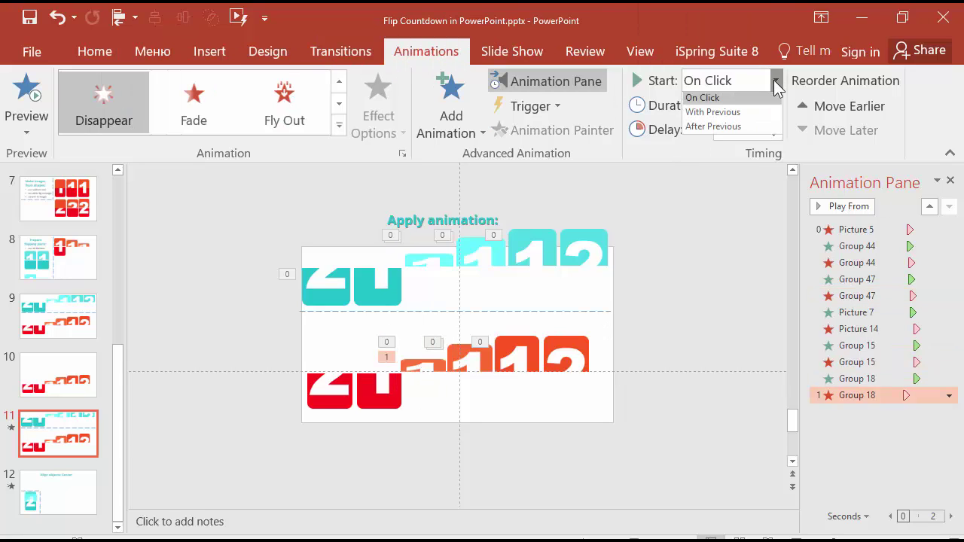
left_click(711, 130)
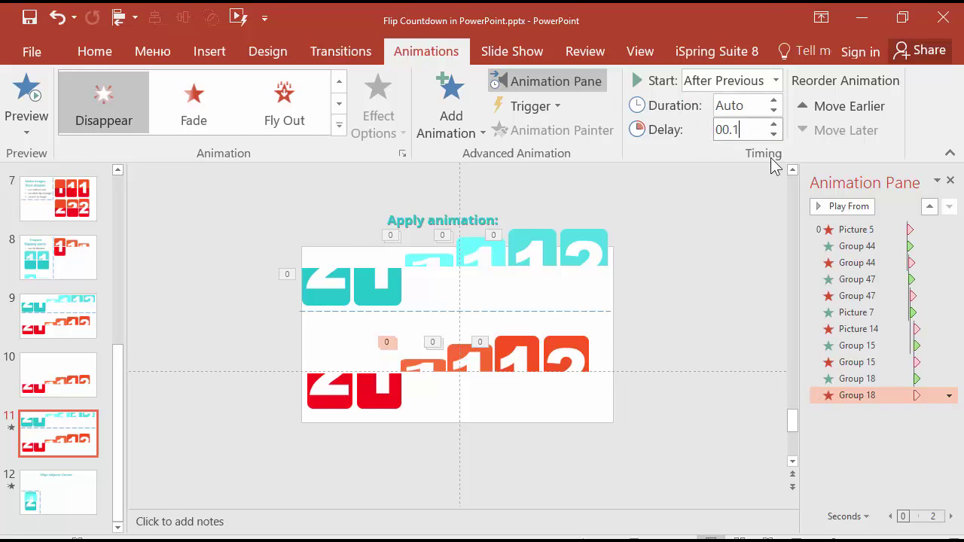
Step: Add an Appear effect to the red lower half of the 2, using the matching cyan half (Picture 7) as reference
left_click(326, 294)
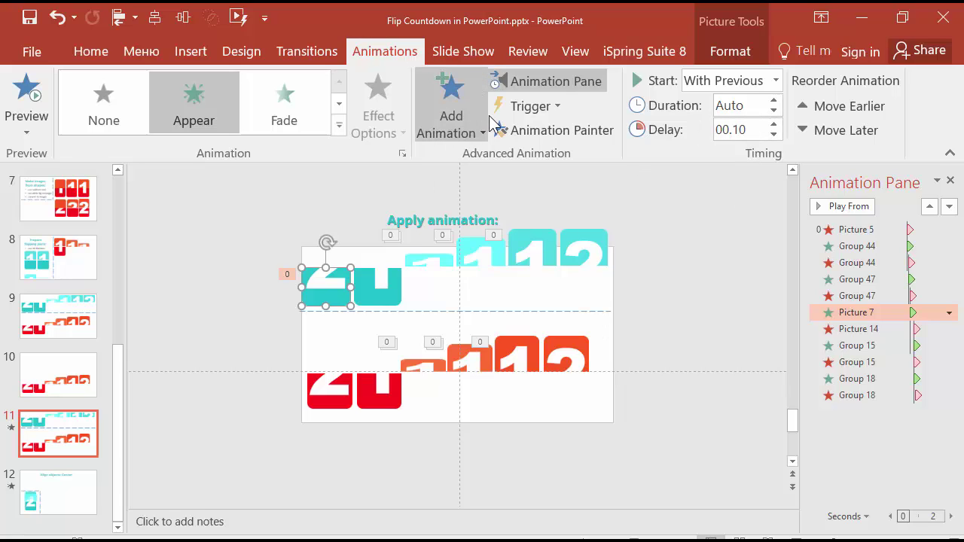
left_click(330, 390)
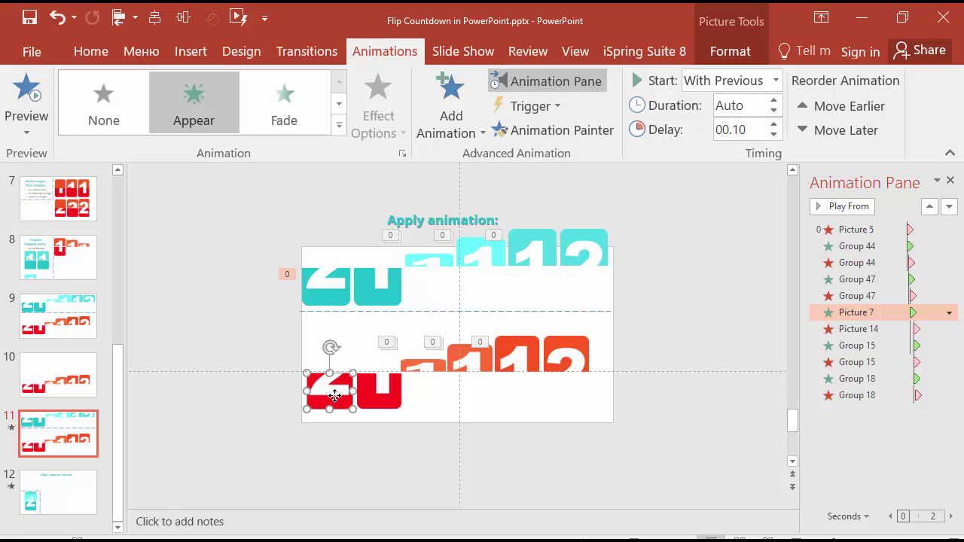
left_click(465, 119)
left_click(464, 186)
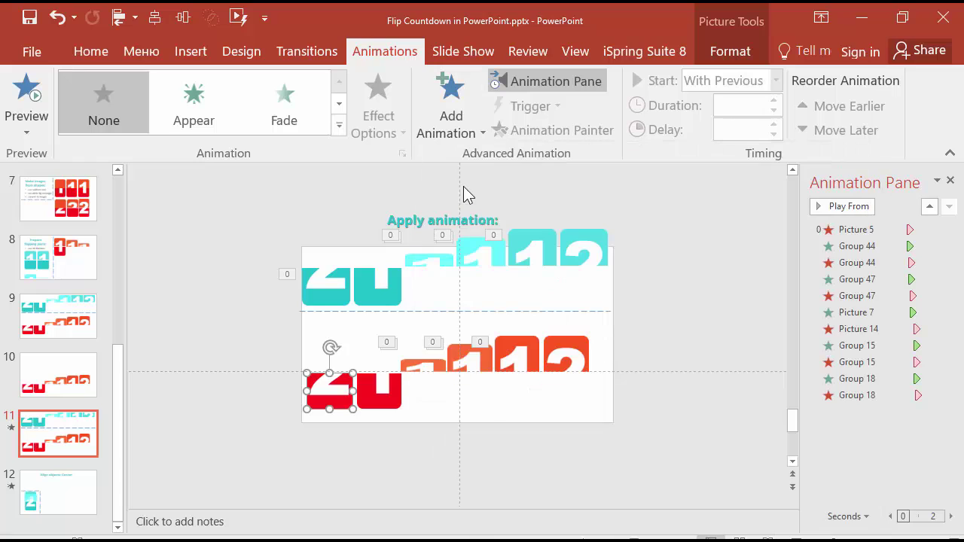
Step: Set the Appear effect of the red 2's lower half to start With Previous with a 0.10-second delay, like cyan Picture 7
left_click(324, 286)
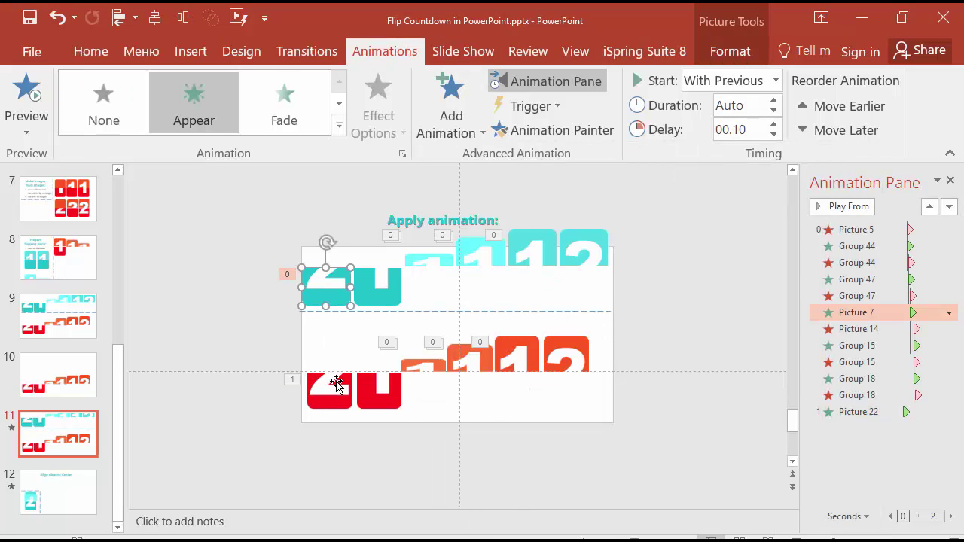
left_click(335, 384)
left_click(777, 80)
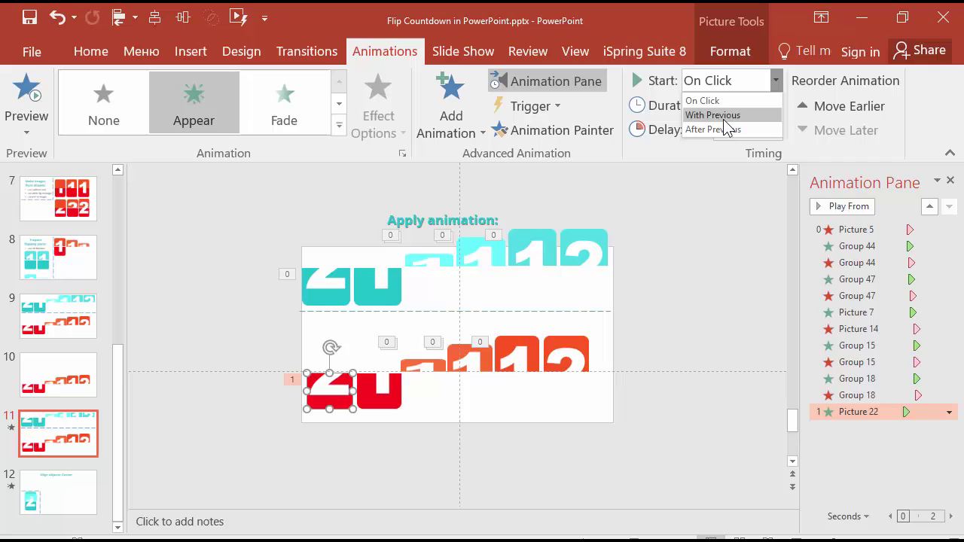
left_click(712, 115)
double_click(742, 134)
left_click(745, 129)
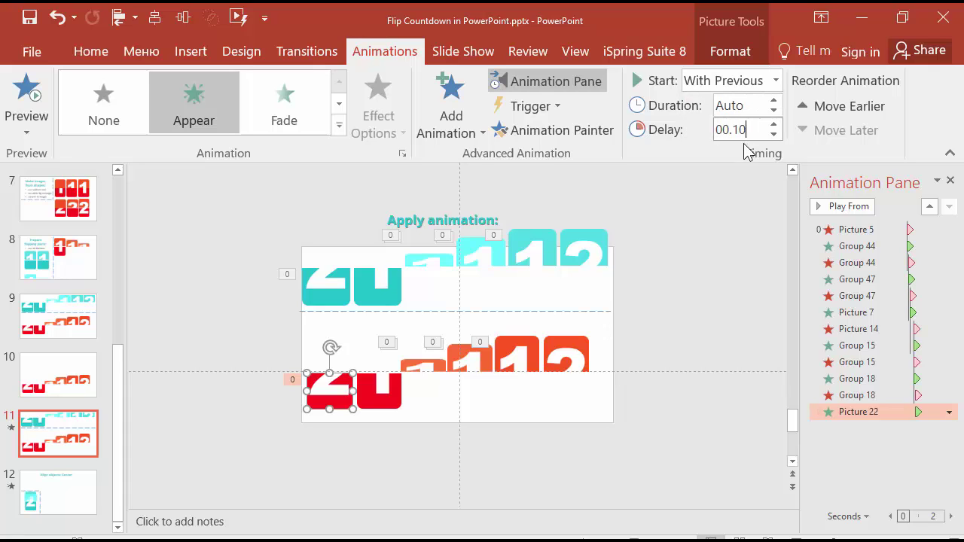
left_click(653, 332)
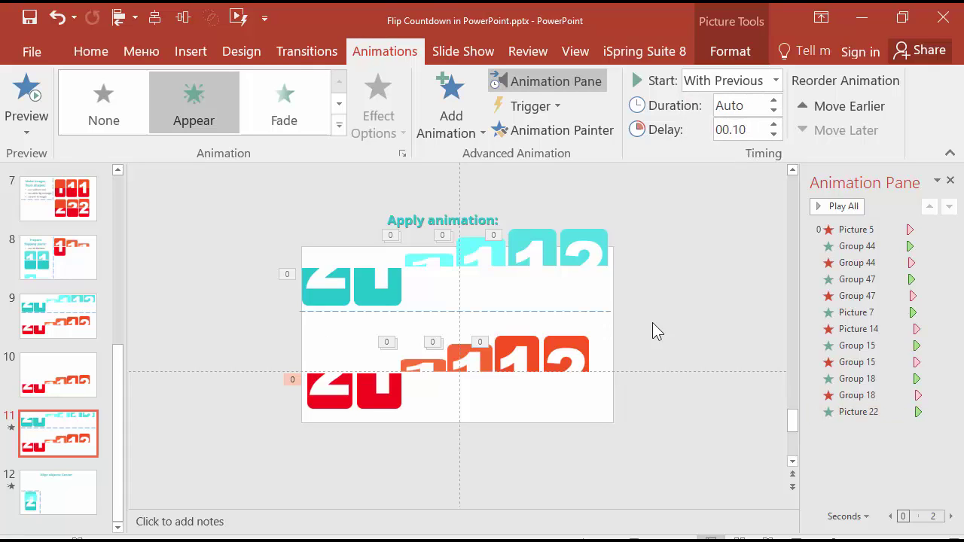
Step: Copy all the animated red countdown parts from slide 11 and paste them onto slide 12
left_click(321, 392)
left_click(322, 471)
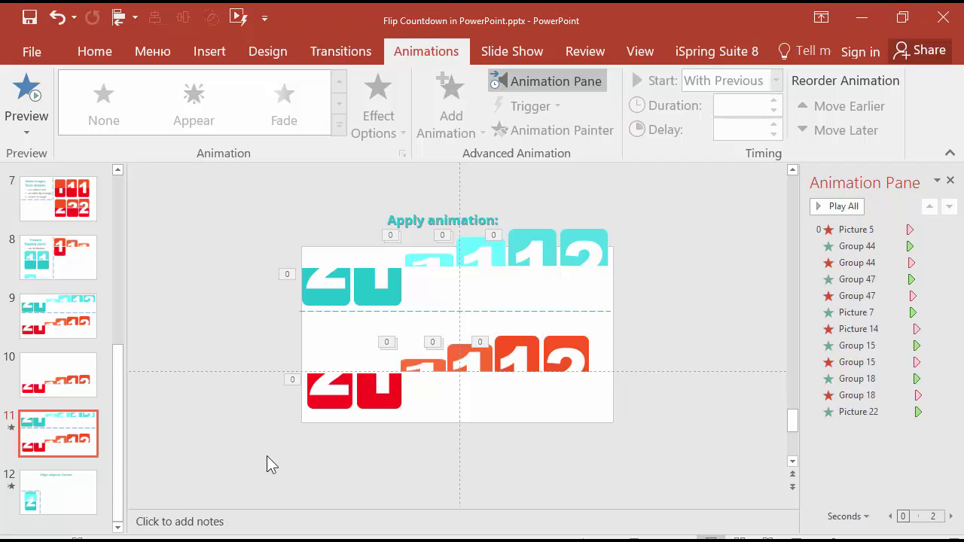
left_click_drag(267, 457, 718, 322)
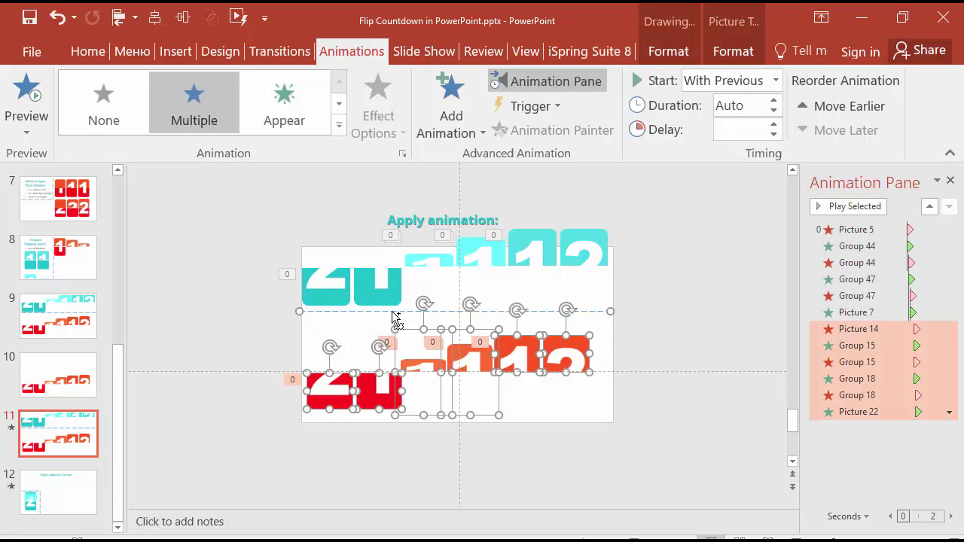
key("ctrl+z")
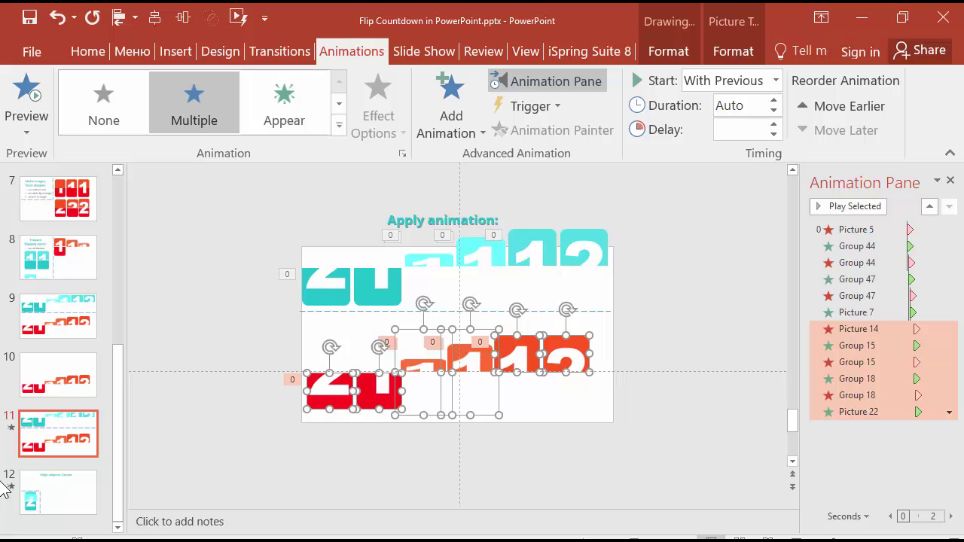
left_click(45, 491)
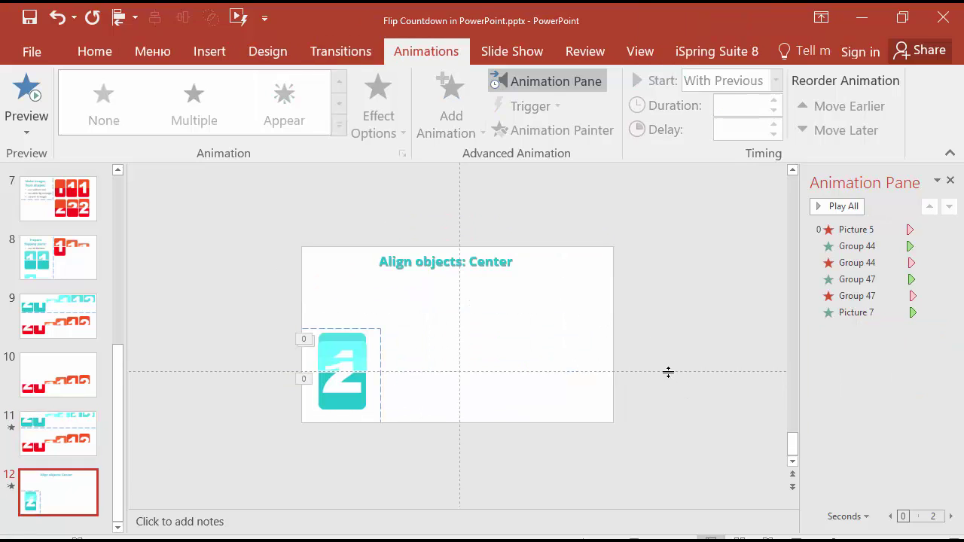
key("ctrl+v")
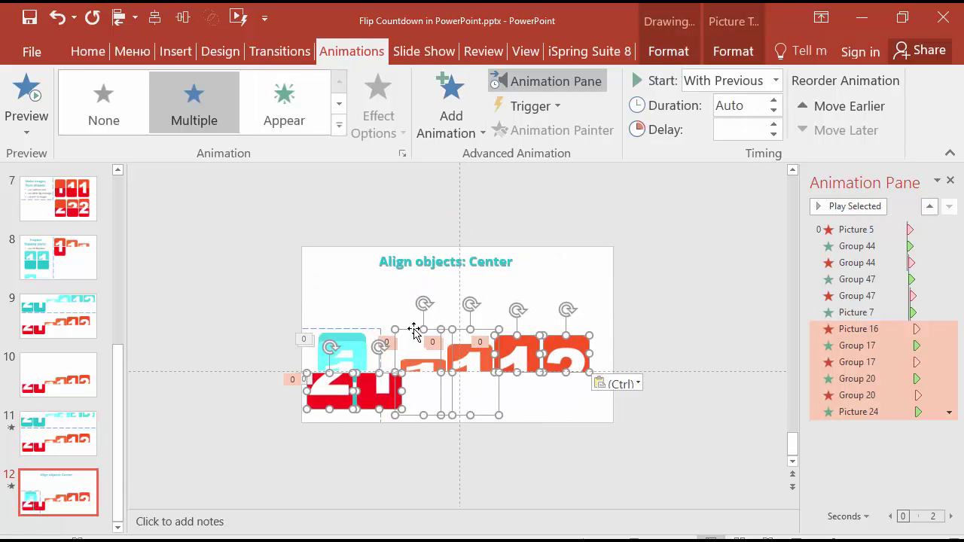
Step: Move the pasted red parts clear of the cyan digit on slide 12 and align them with Align Center into one stack
left_click_drag(493, 324, 513, 303)
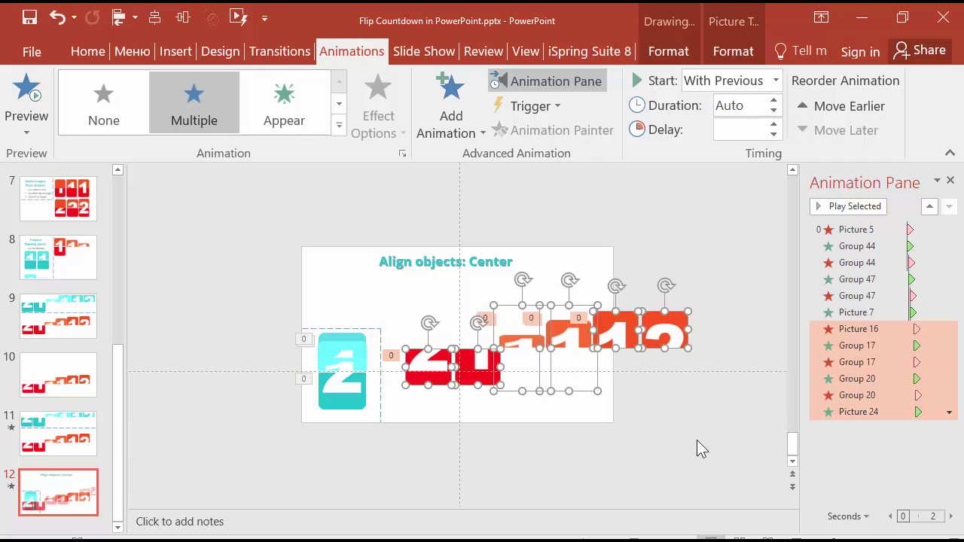
left_click(679, 54)
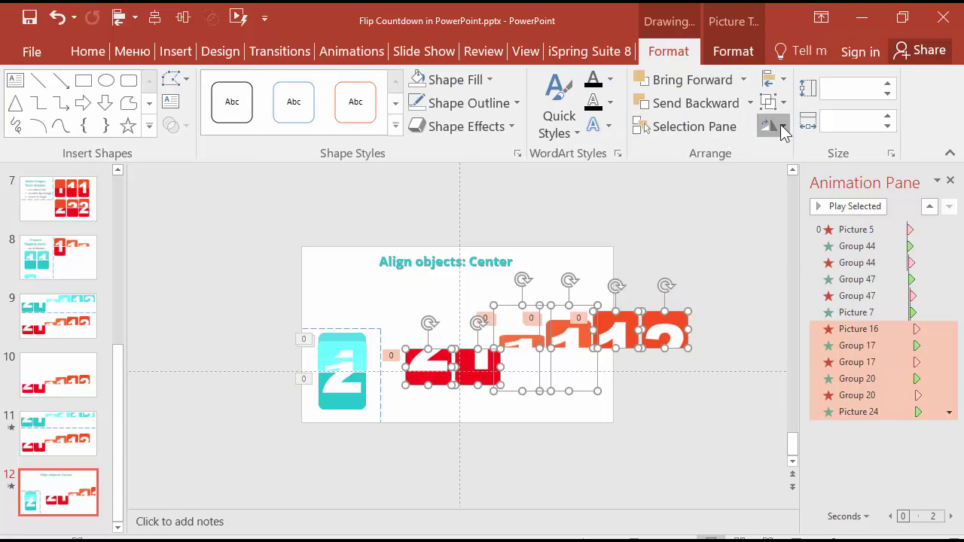
left_click(782, 126)
left_click(783, 78)
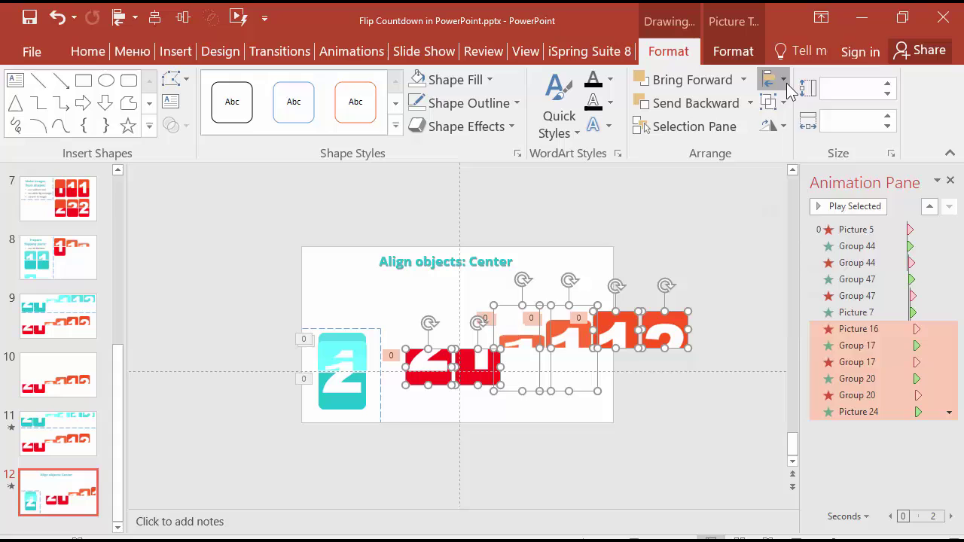
left_click(810, 132)
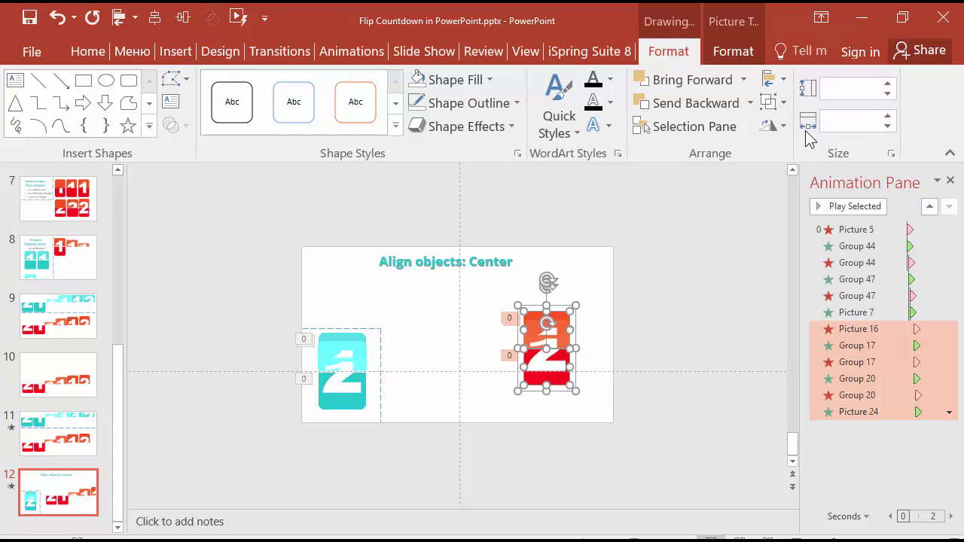
Step: Move the whole red digit stack directly beside the cyan one, level with it, on slide 12
key("Escape")
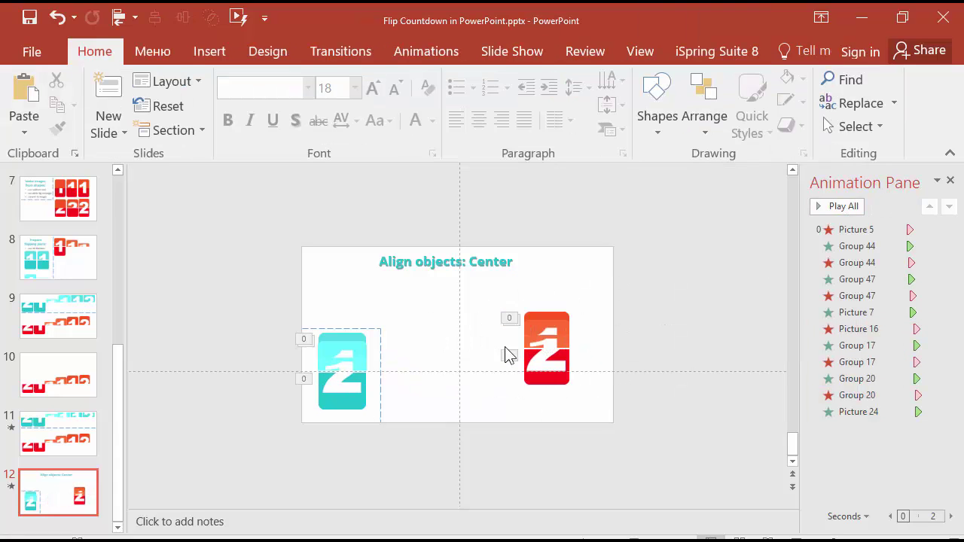
left_click_drag(588, 425, 385, 350)
left_click(393, 451)
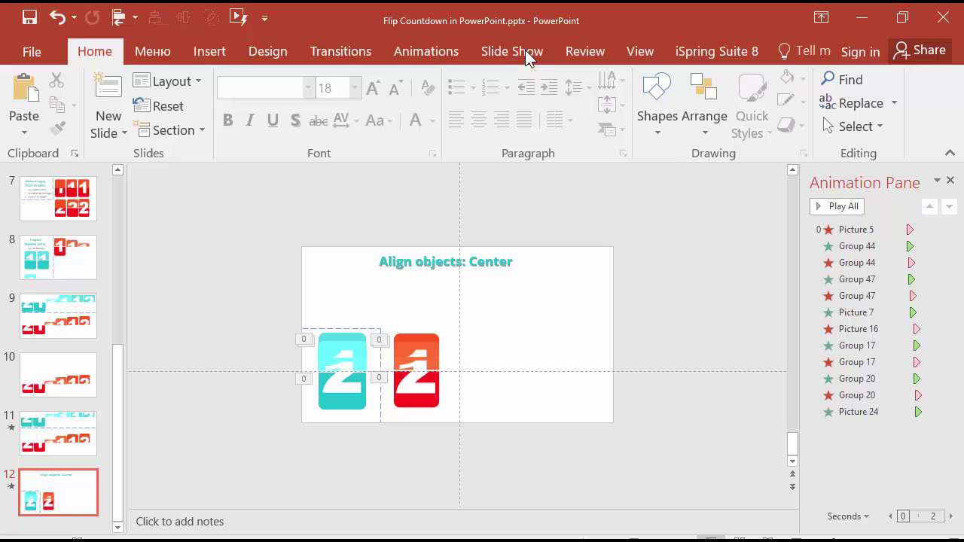
Step: Start the slide show from slide 12 to preview the cyan and red flip animations
left_click(512, 50)
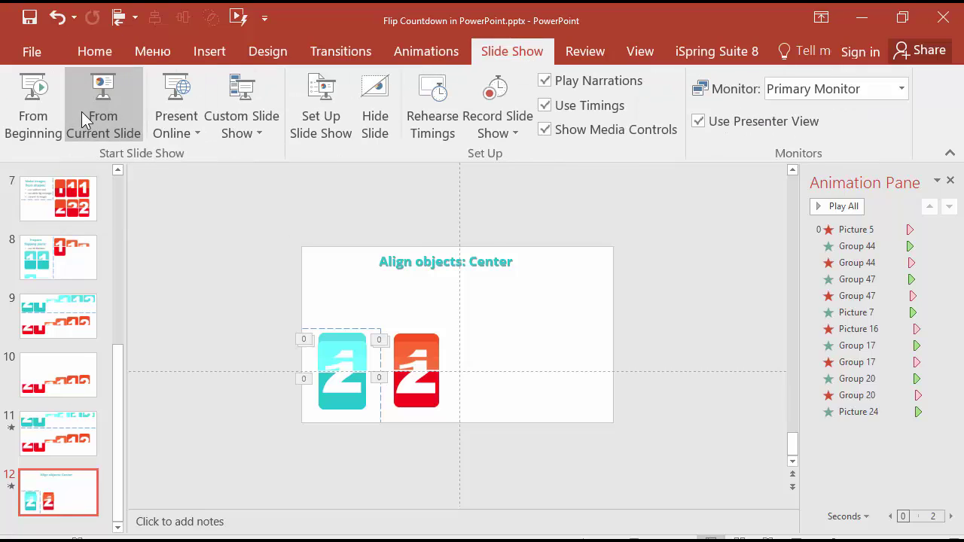